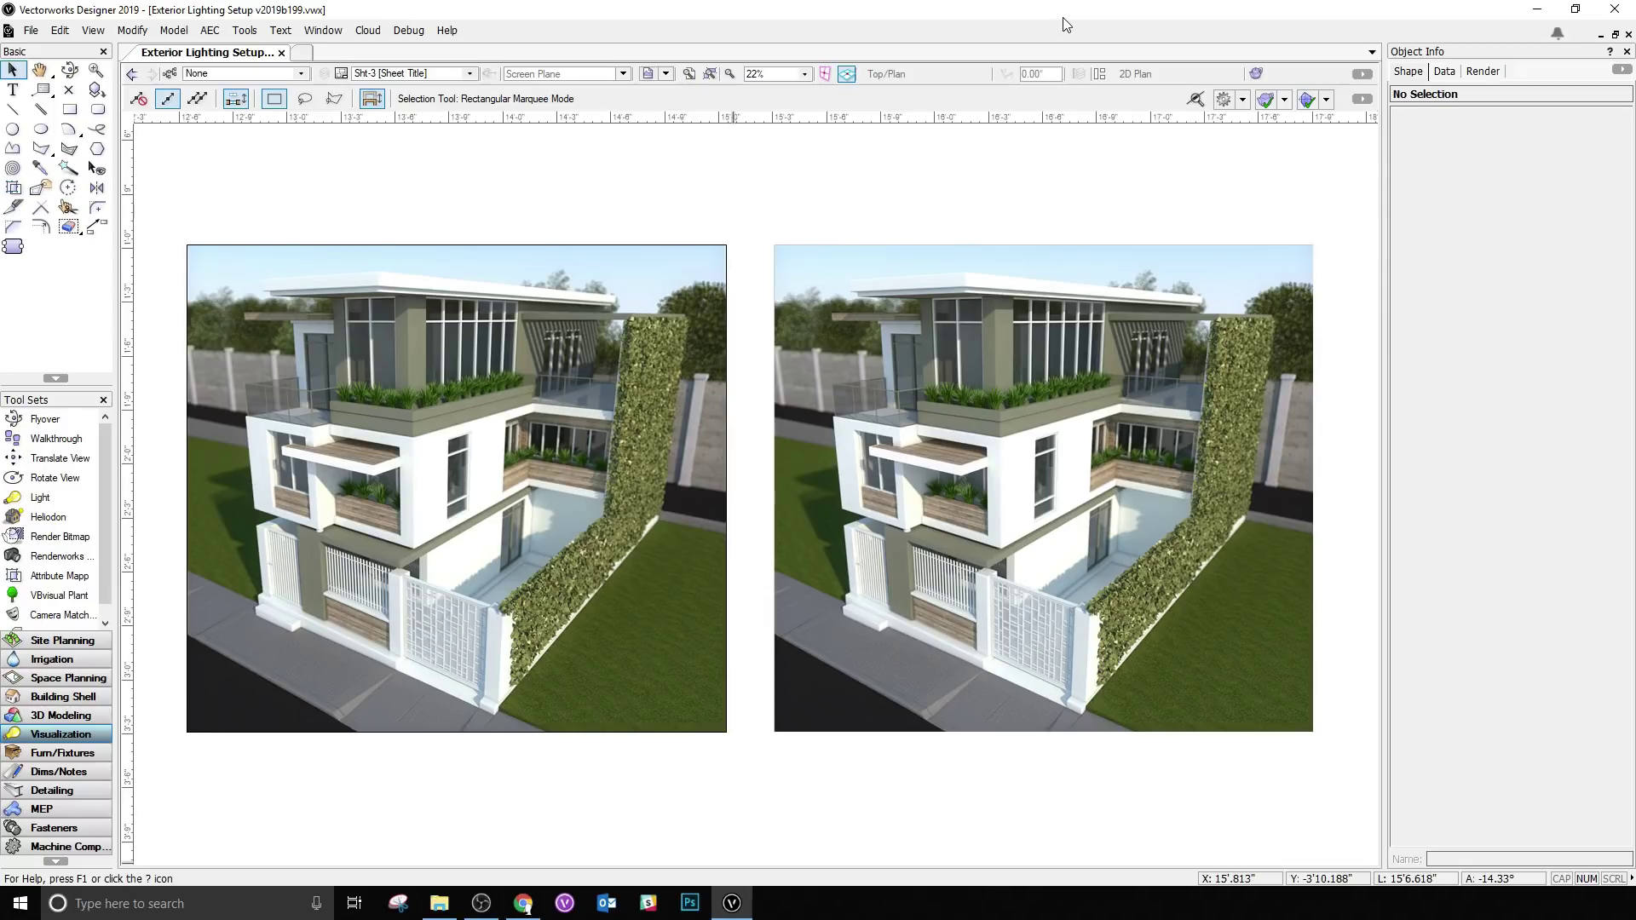
# Step: Compare the viewport with the bitmap copy beside it, and turn on Apply Image Effects for the bitmap
pyautogui.click(967, 338)
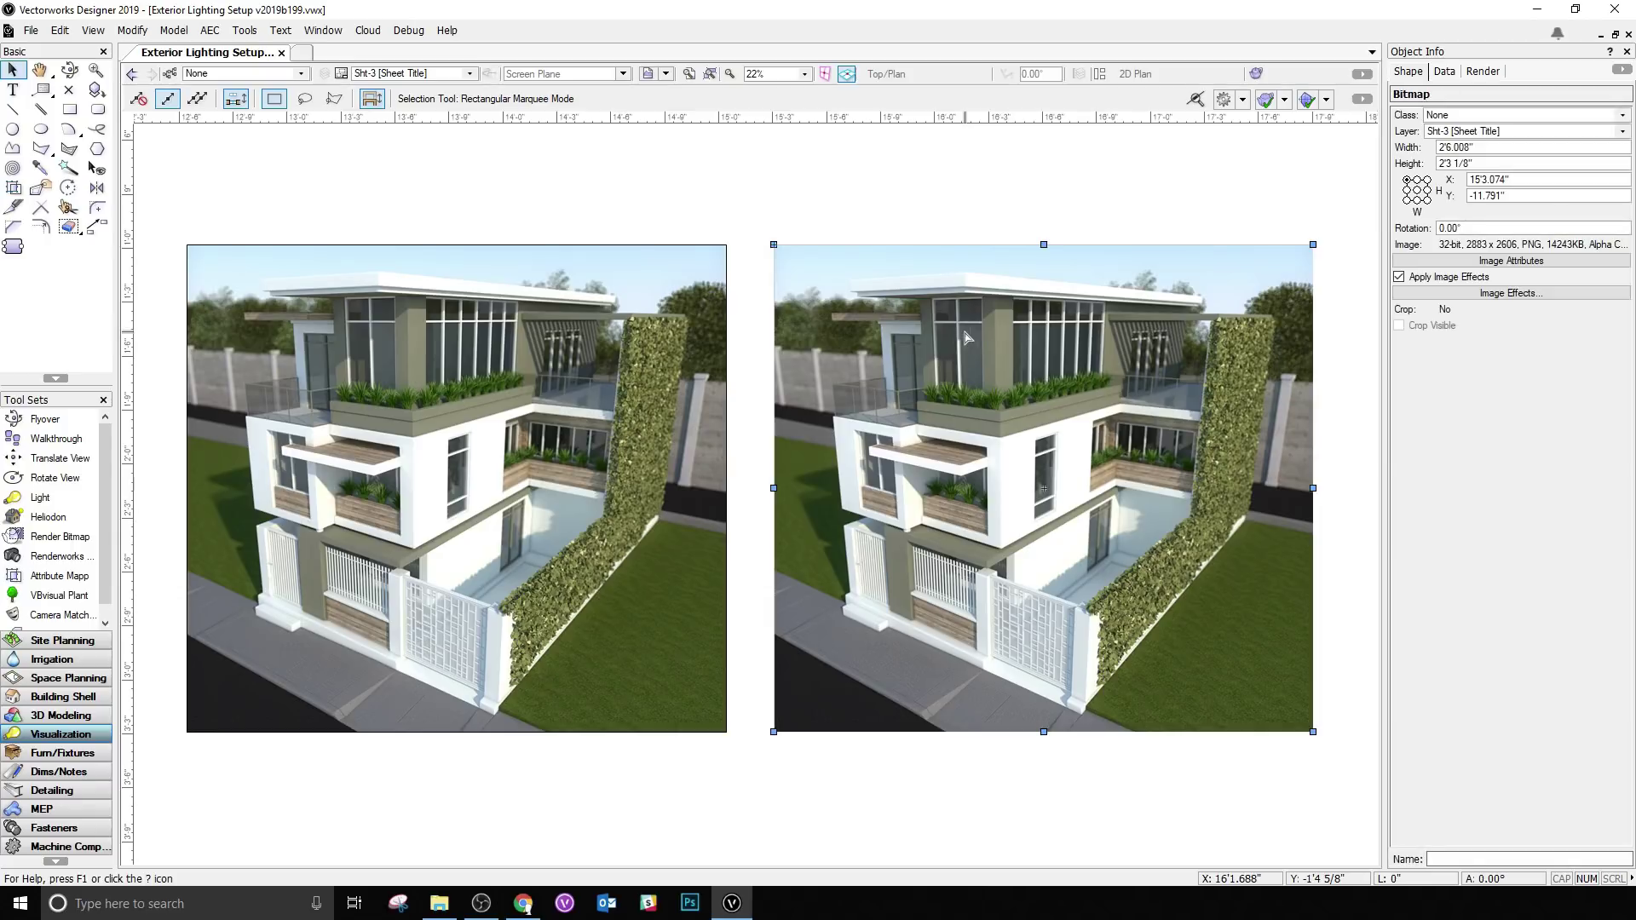
pyautogui.click(663, 350)
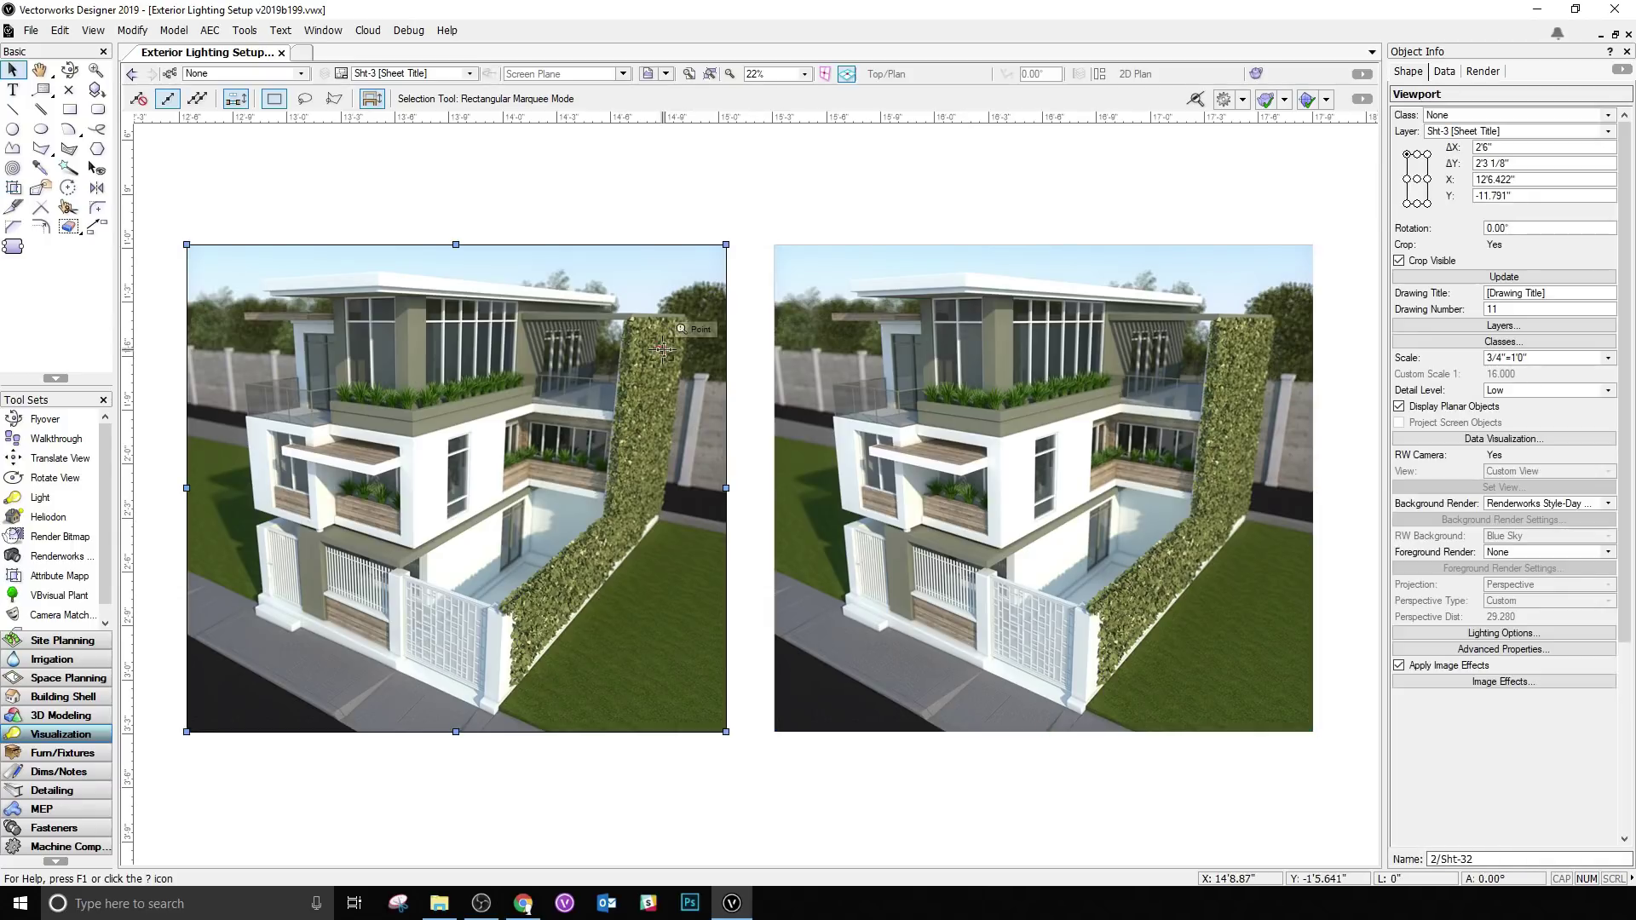
pyautogui.click(969, 364)
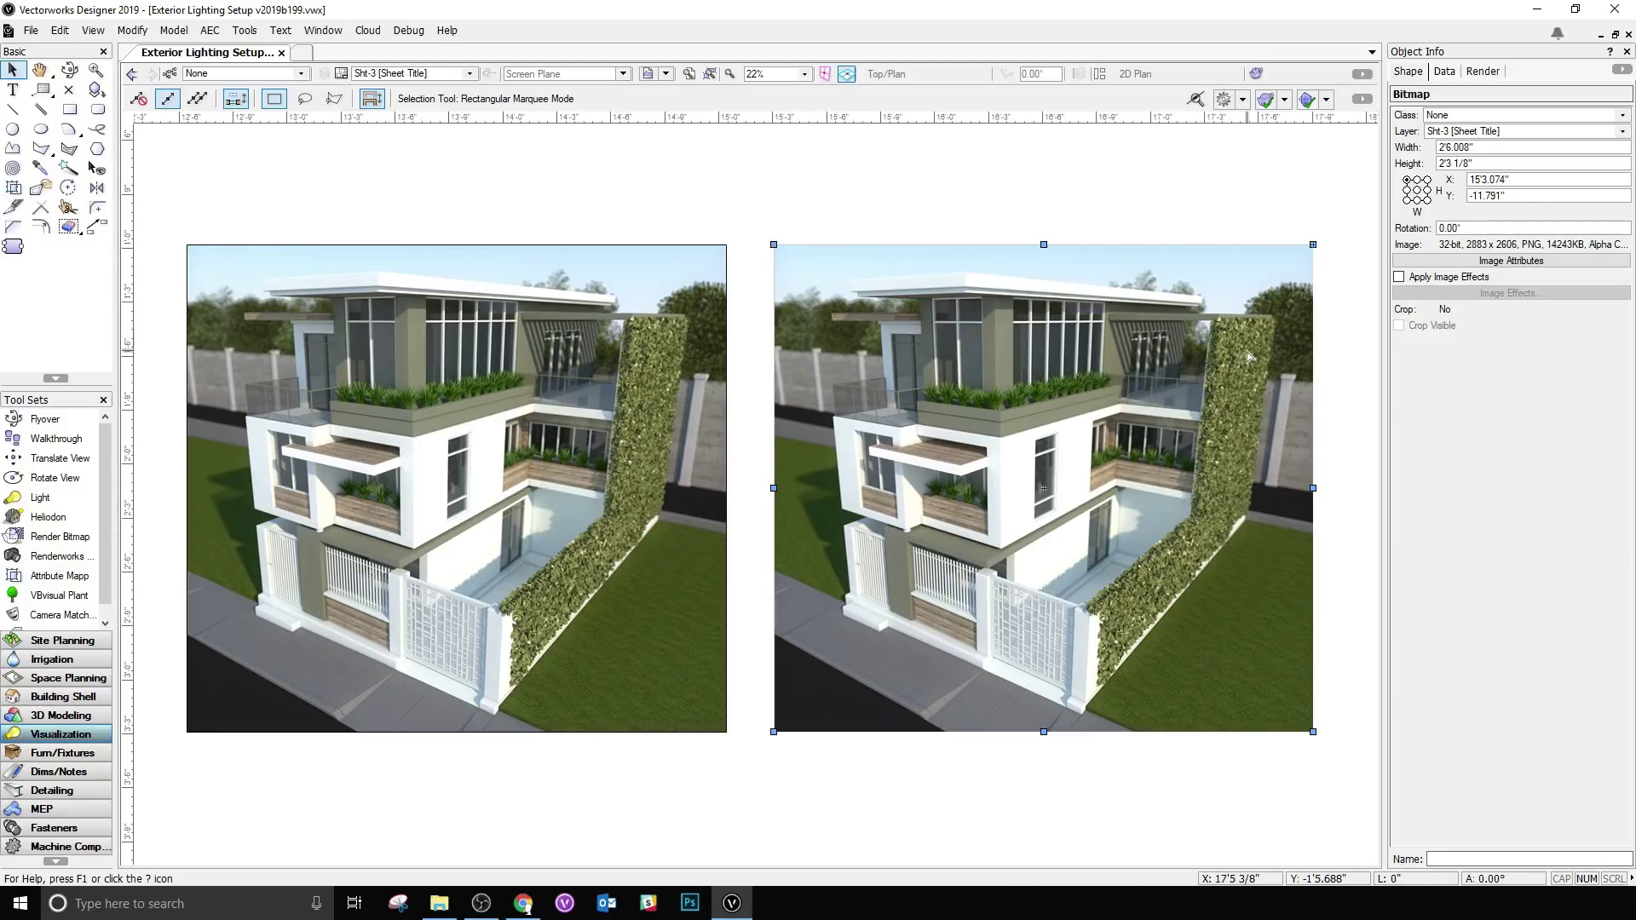
pyautogui.click(1400, 277)
pyautogui.click(1400, 277)
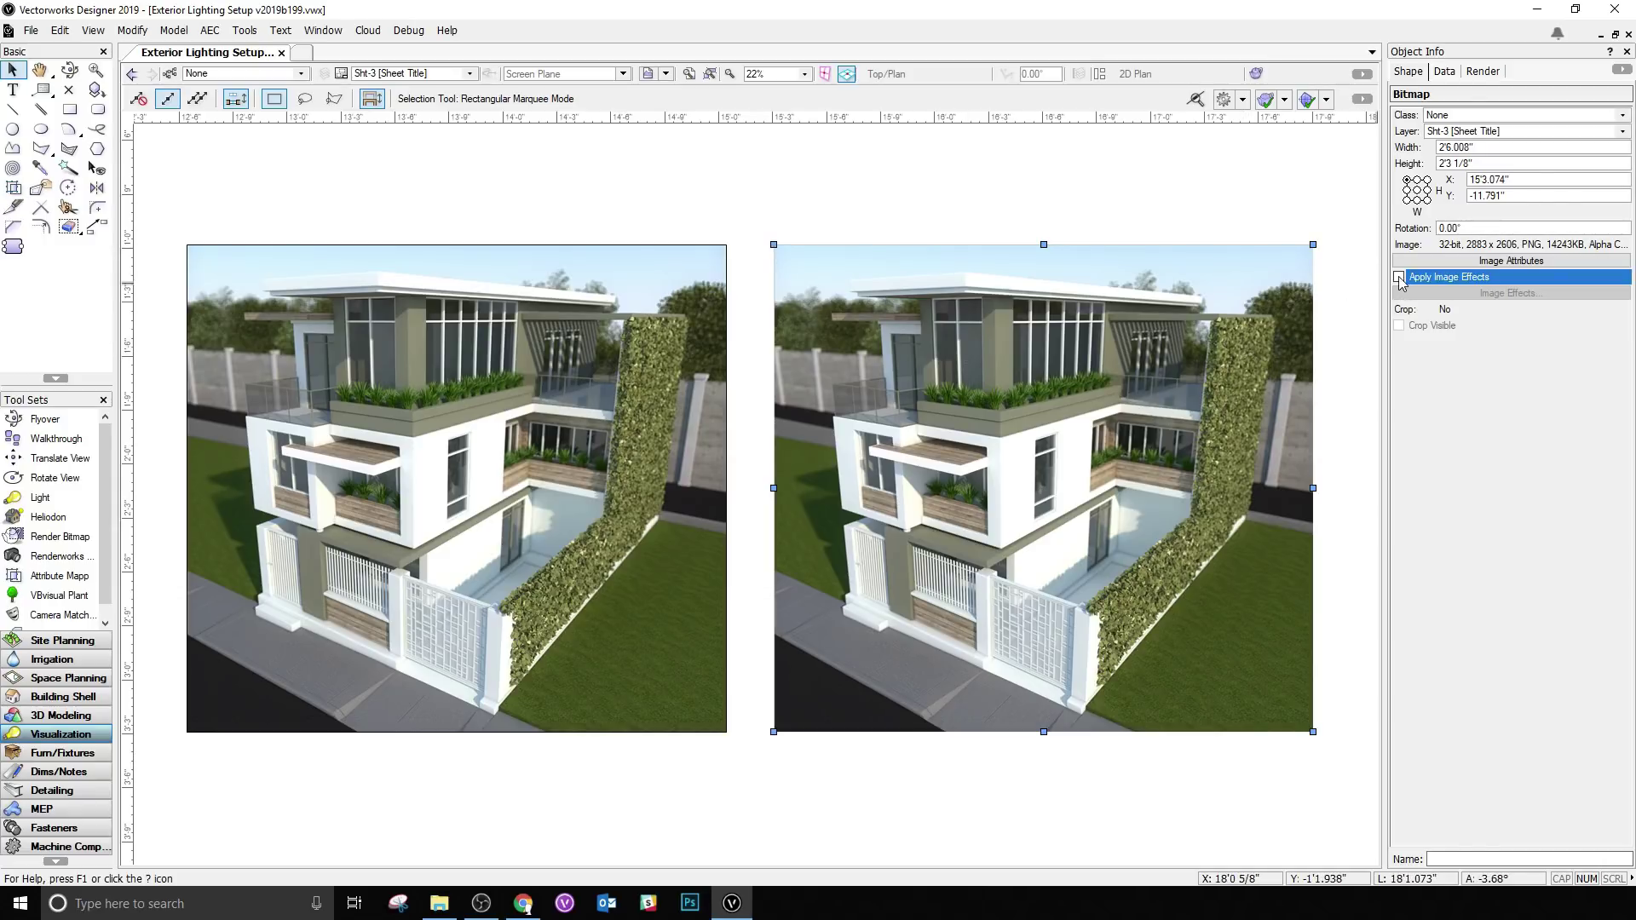
pyautogui.click(1399, 277)
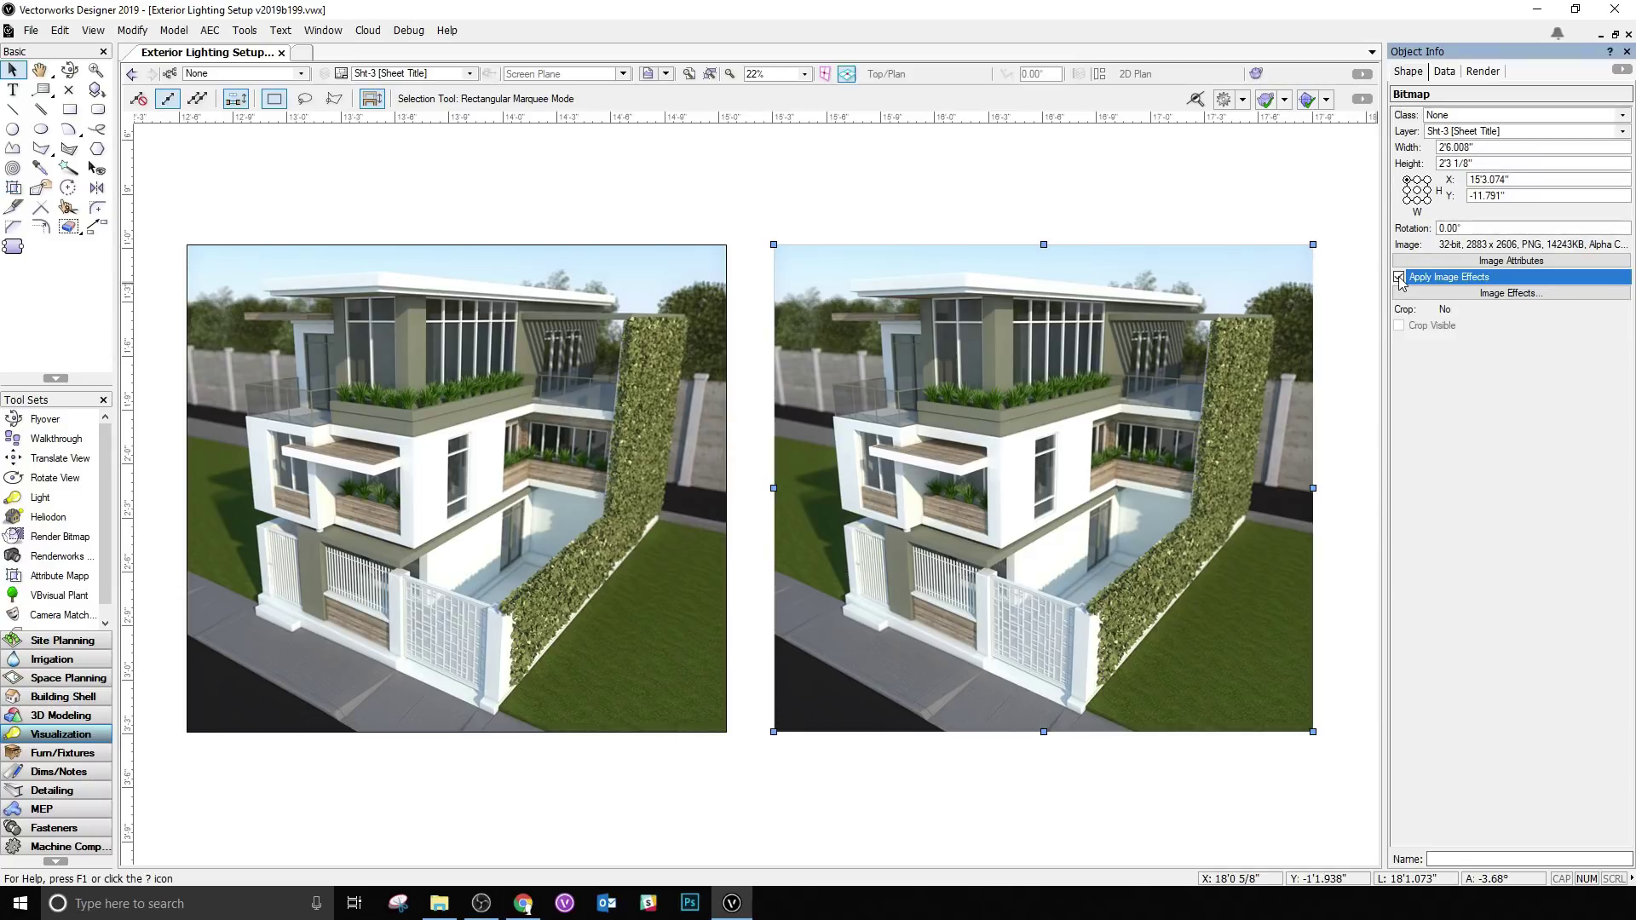
# Step: Open the bitmap's Image Effects settings and enlarge the dialog to get a bigger preview
pyautogui.click(1487, 293)
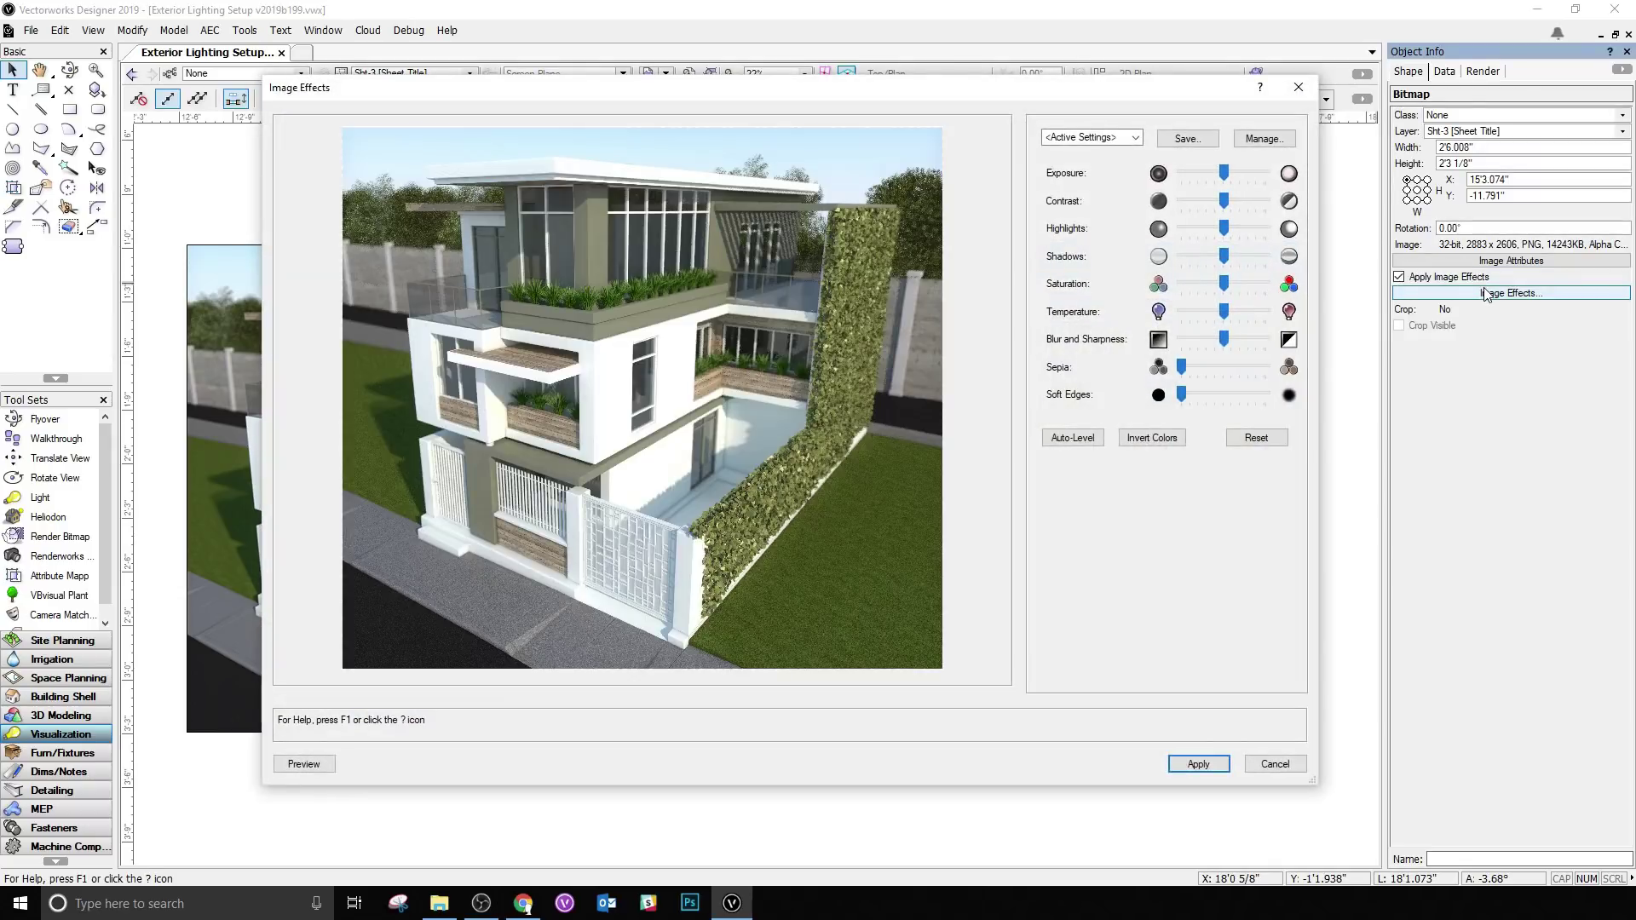
pyautogui.moveTo(1109, 97); pyautogui.dragTo(868, 37)
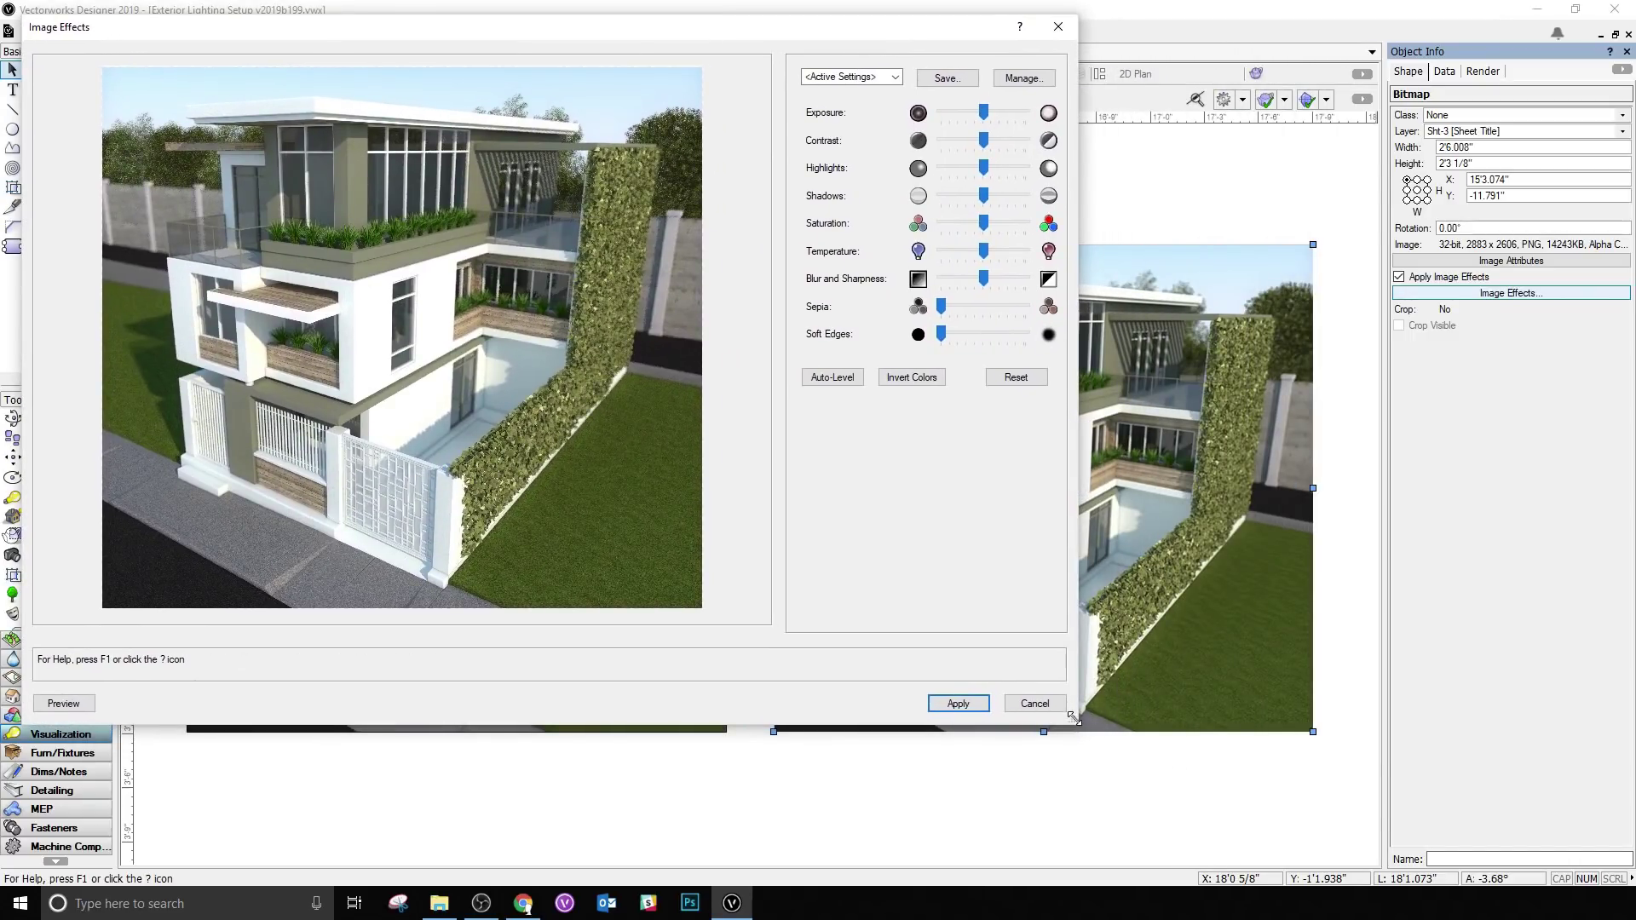
pyautogui.moveTo(1074, 720); pyautogui.dragTo(1534, 881)
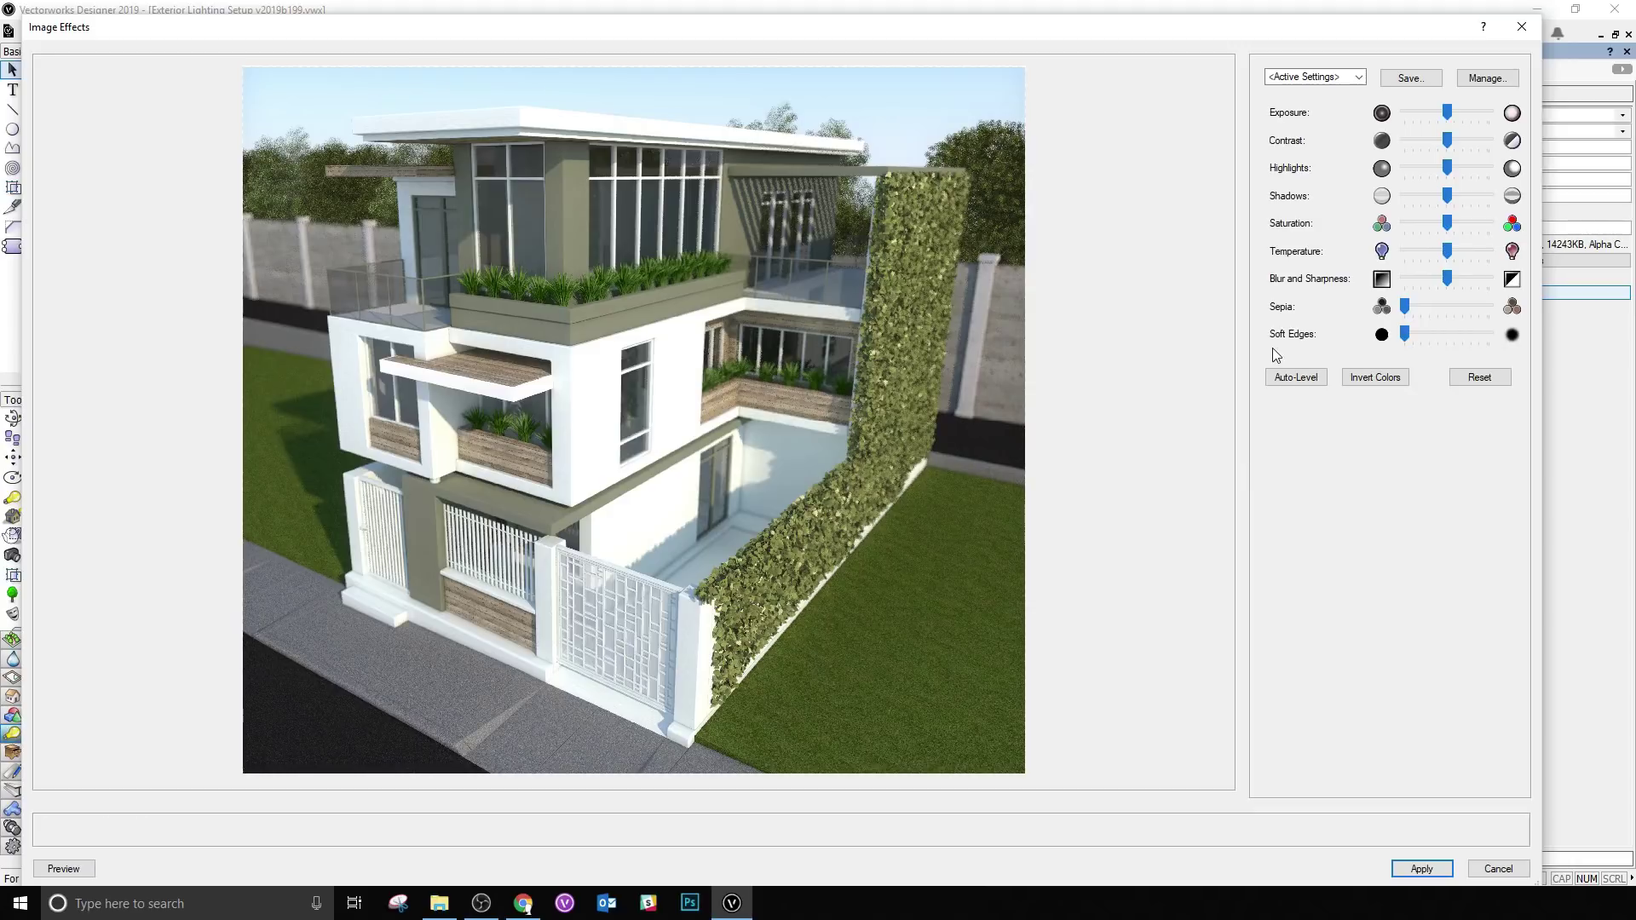
# Step: Raise the bitmap's contrast, lower its saturation, add strong sepia, and apply these effects
pyautogui.click(1468, 139)
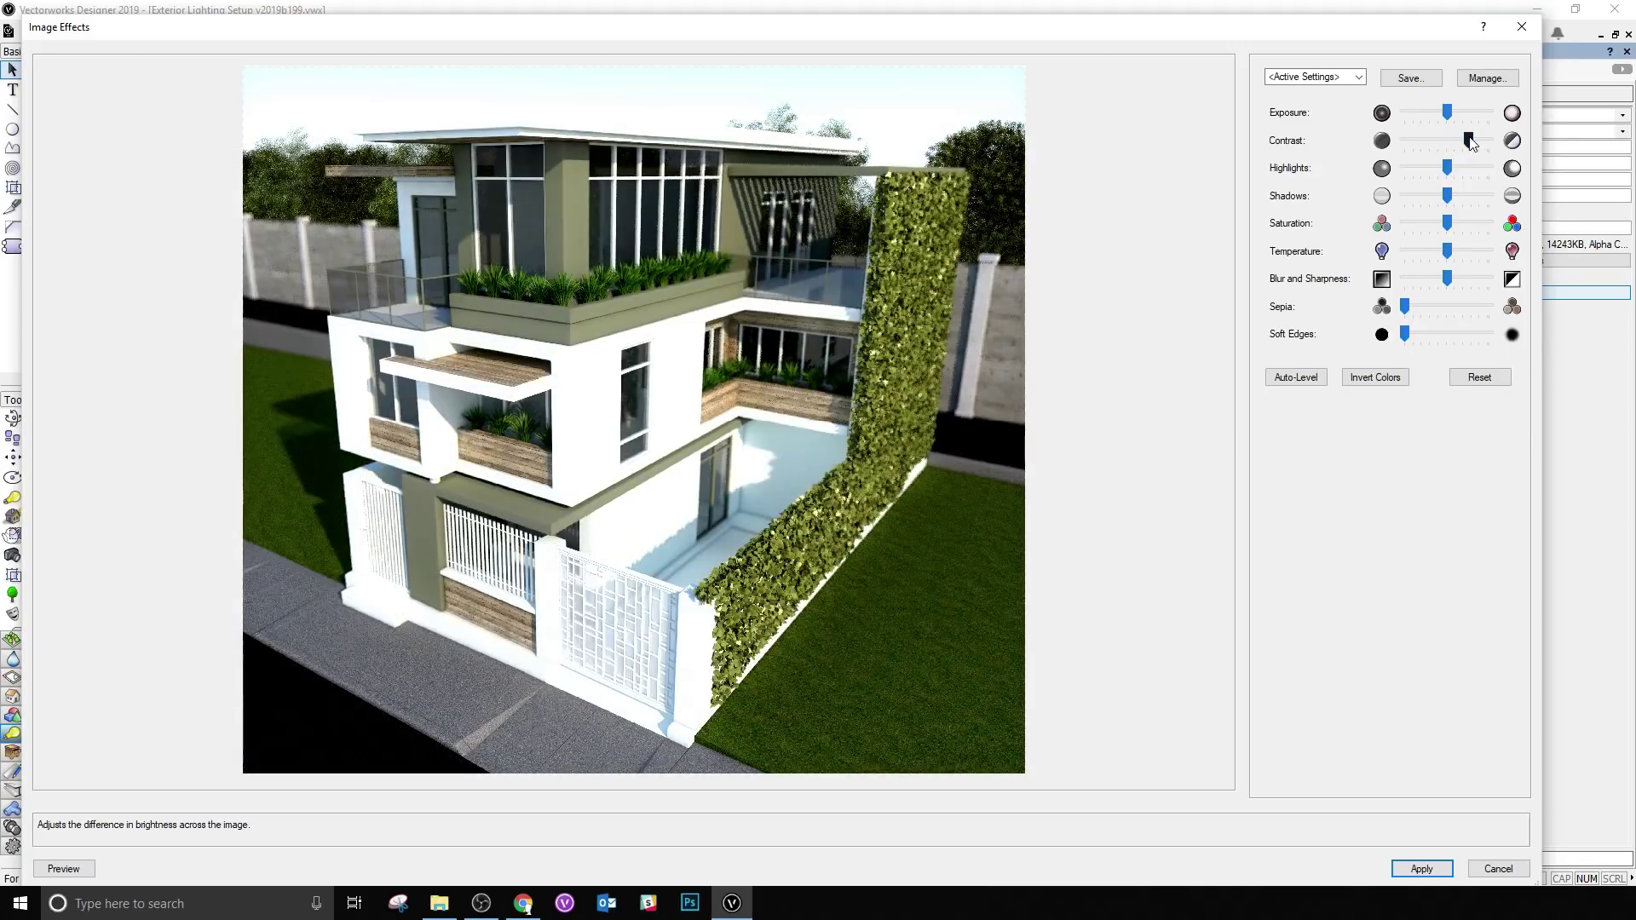
pyautogui.click(1420, 222)
pyautogui.click(1434, 305)
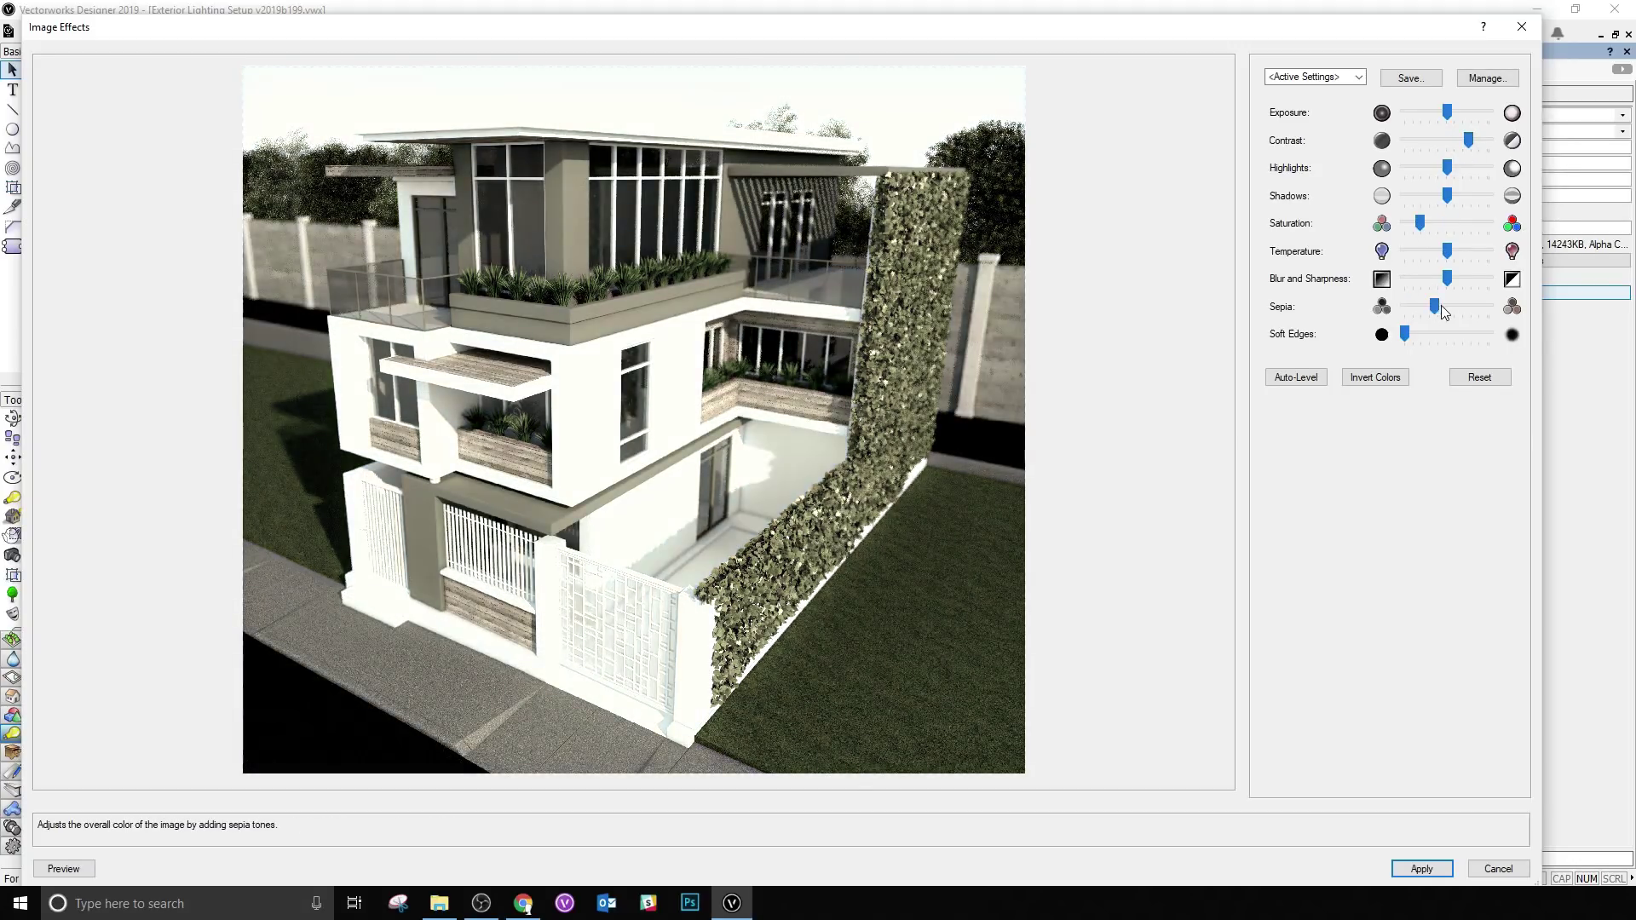
pyautogui.click(1488, 305)
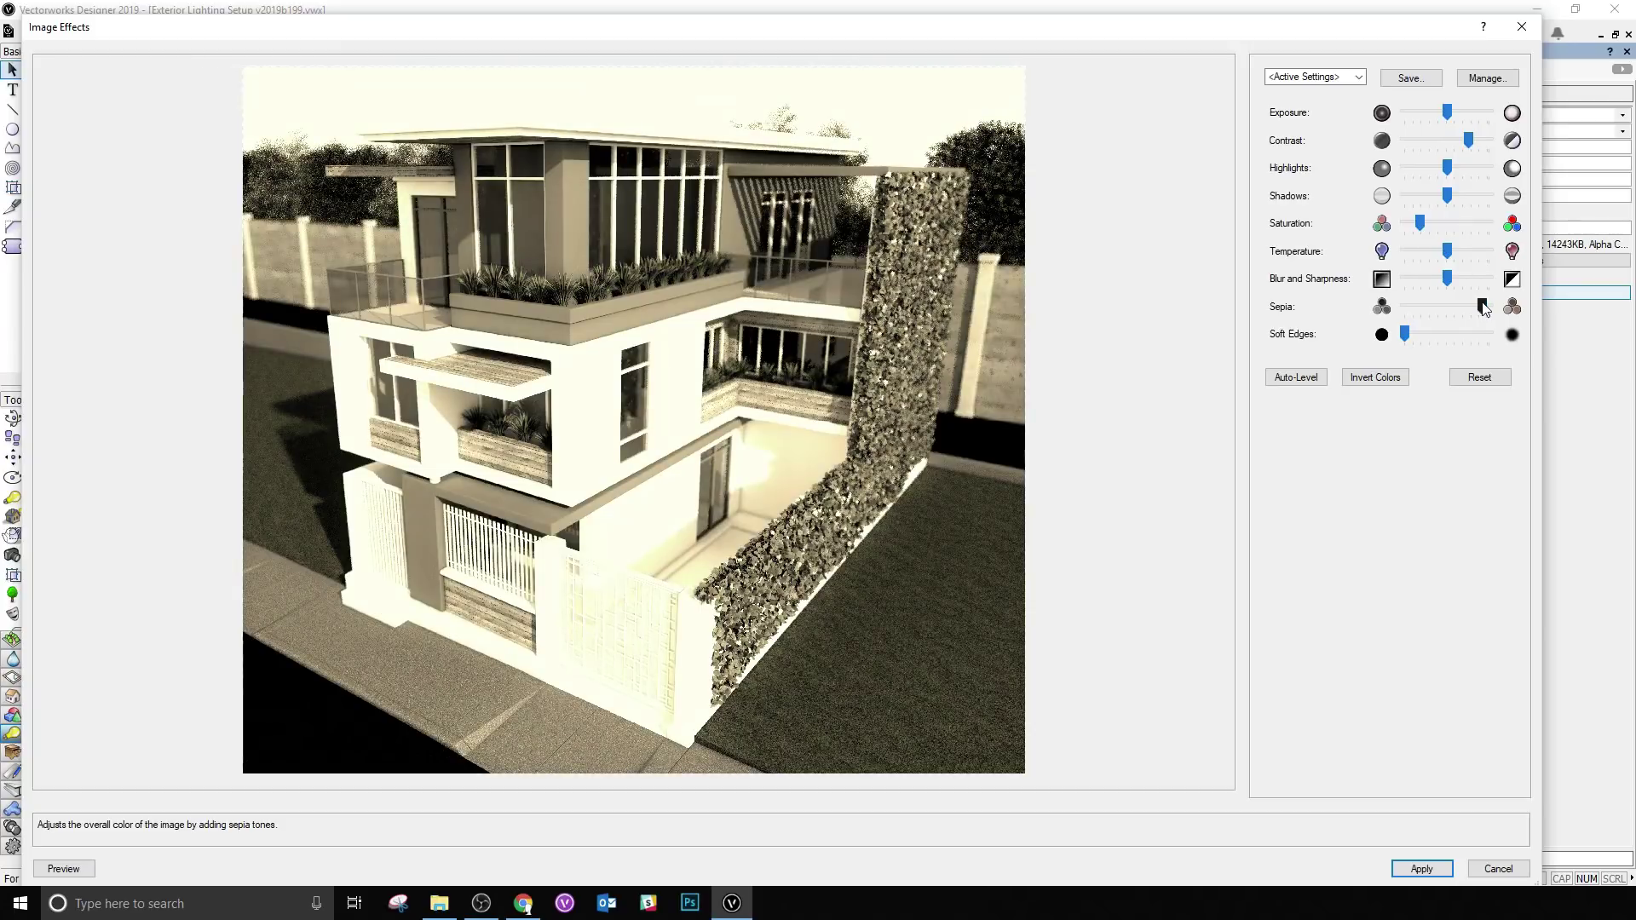
pyautogui.click(1419, 866)
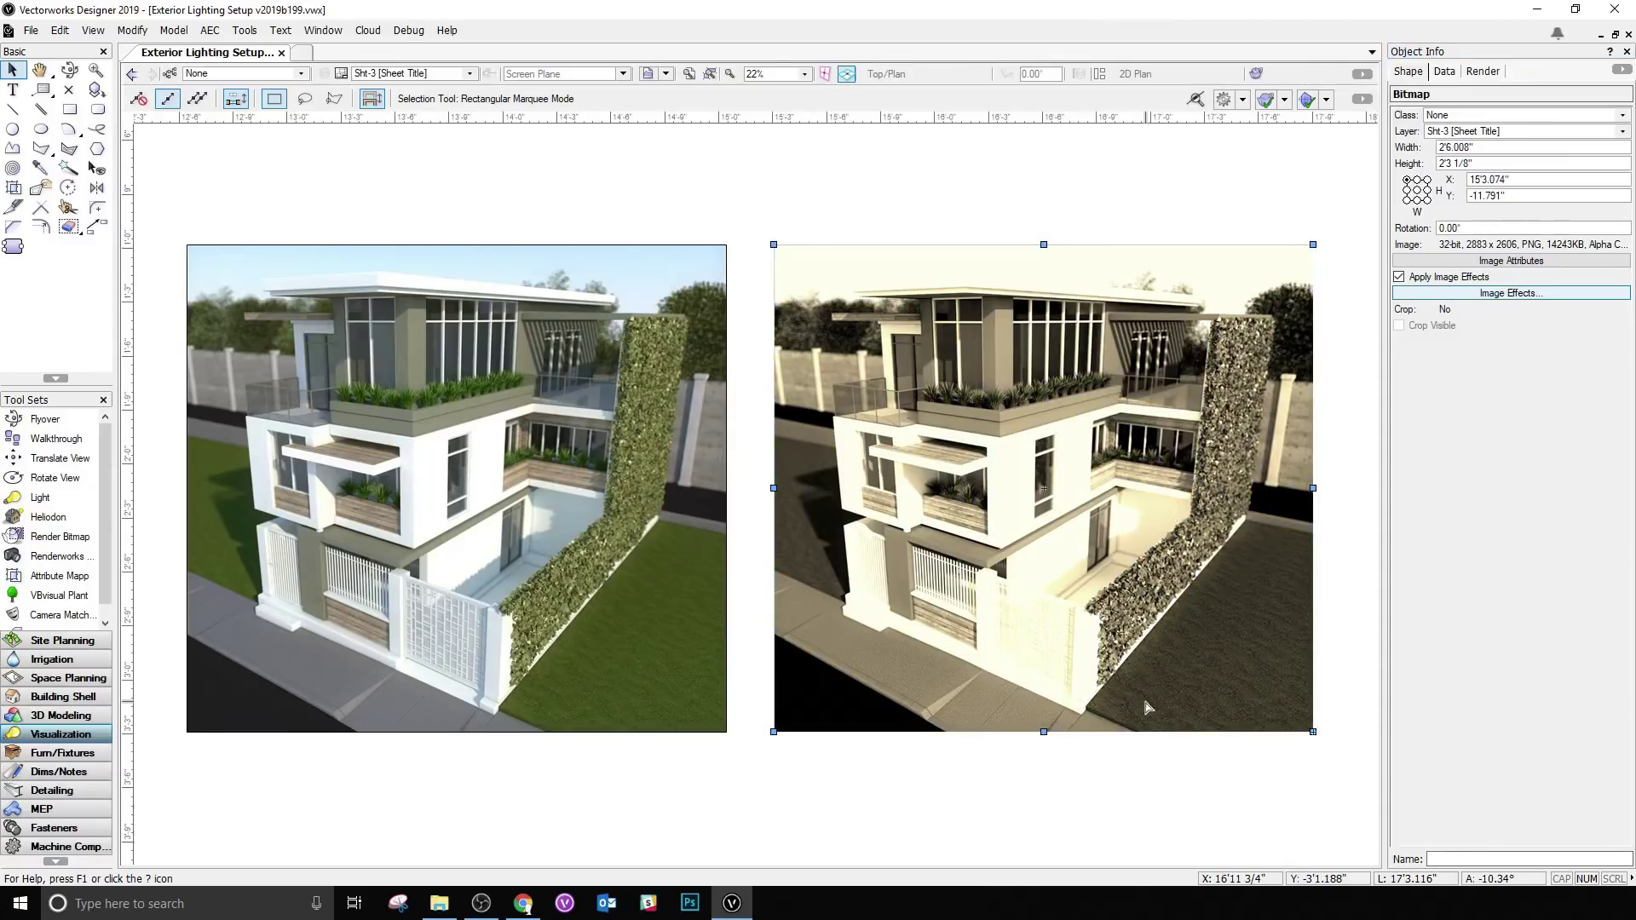
# Step: Switch the bitmap's image effects off and back on to compare it with the original render
pyautogui.click(1306, 779)
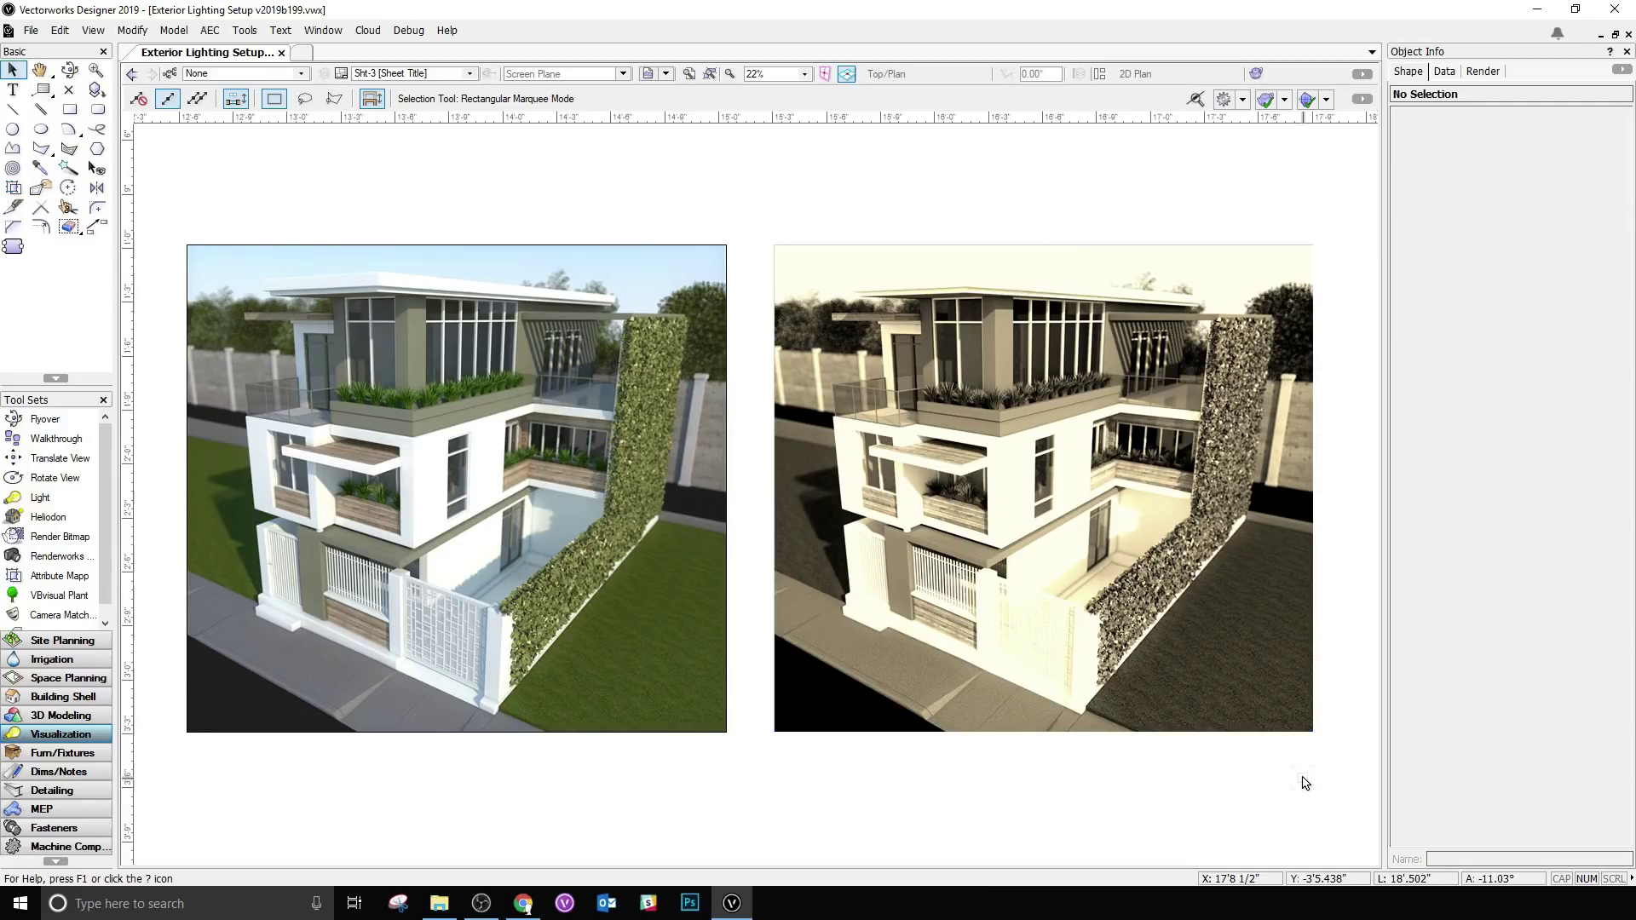
pyautogui.click(1221, 645)
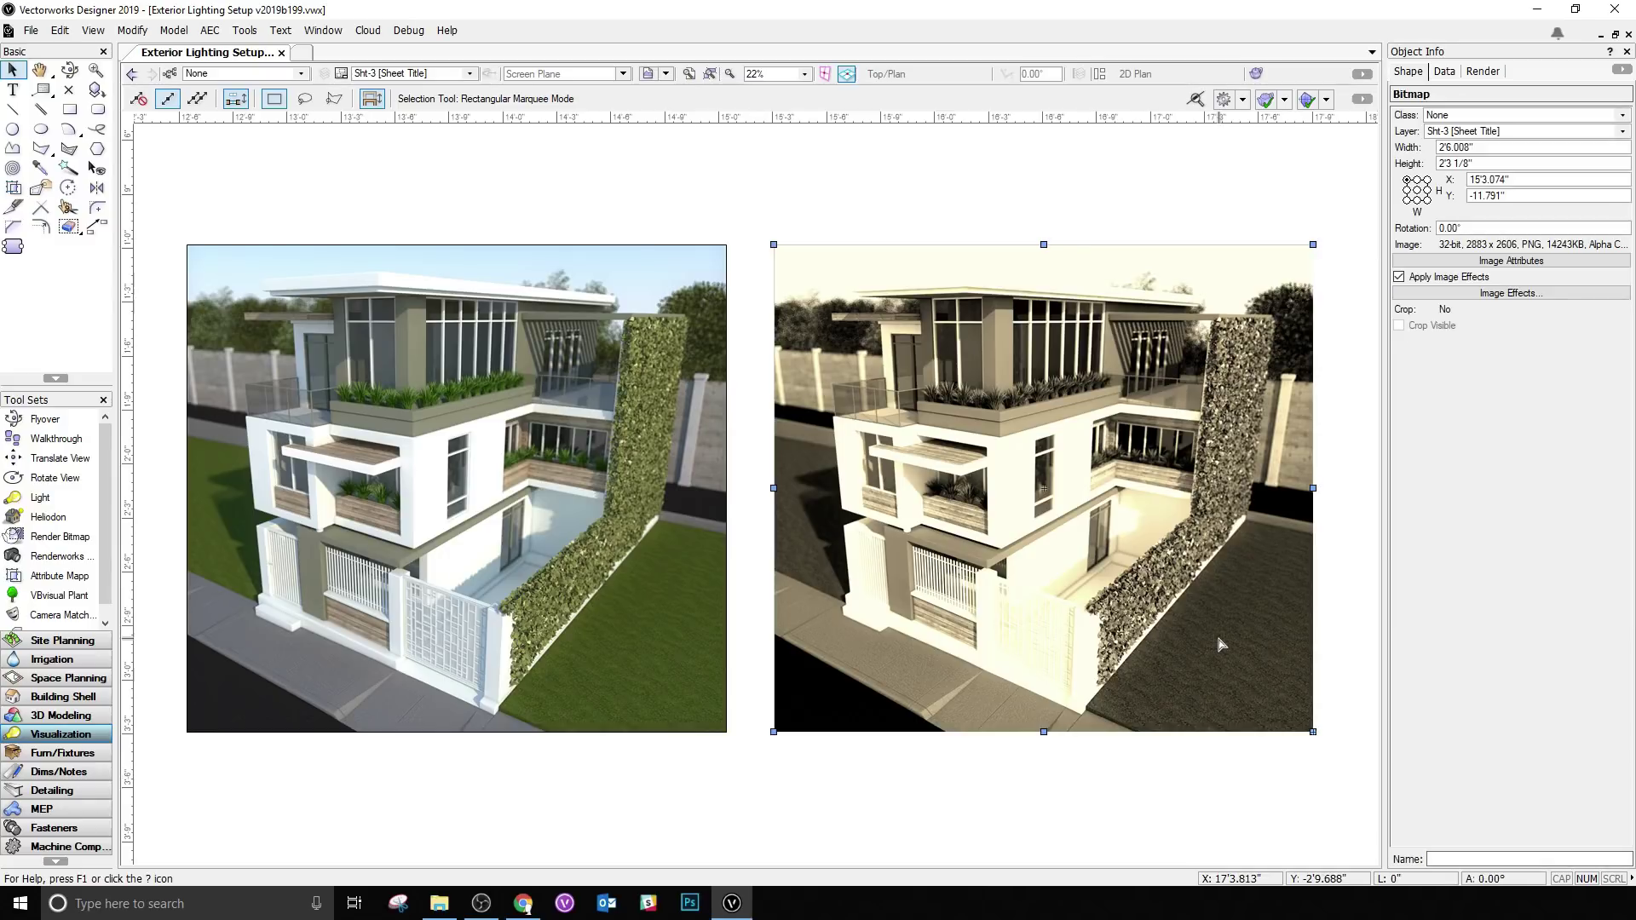
pyautogui.click(1398, 277)
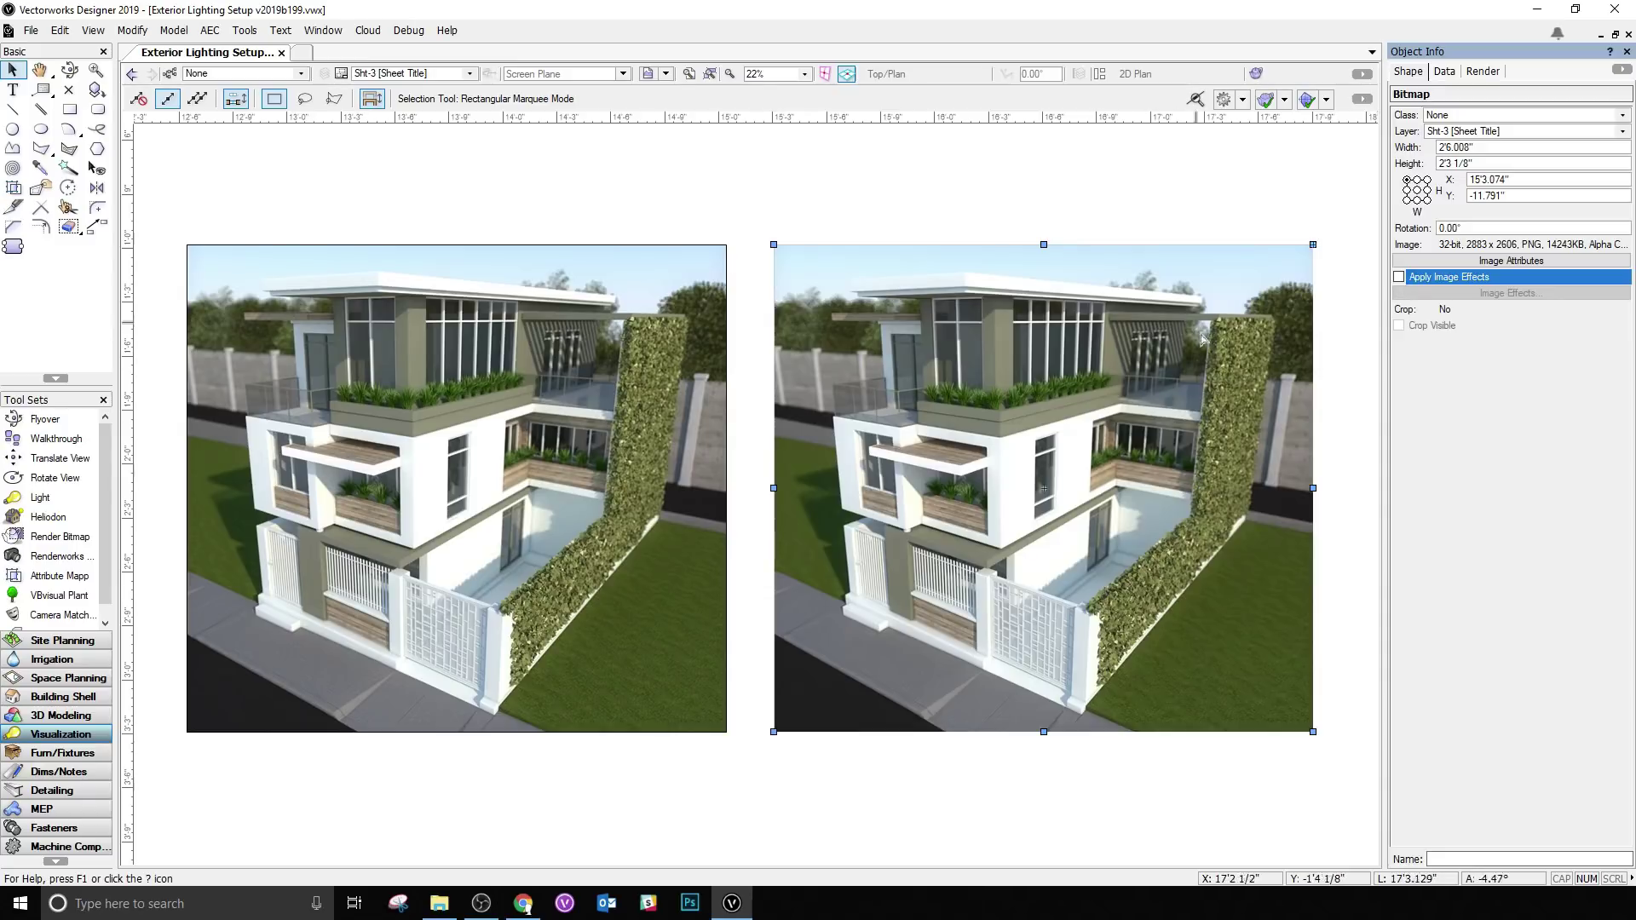
pyautogui.click(1399, 278)
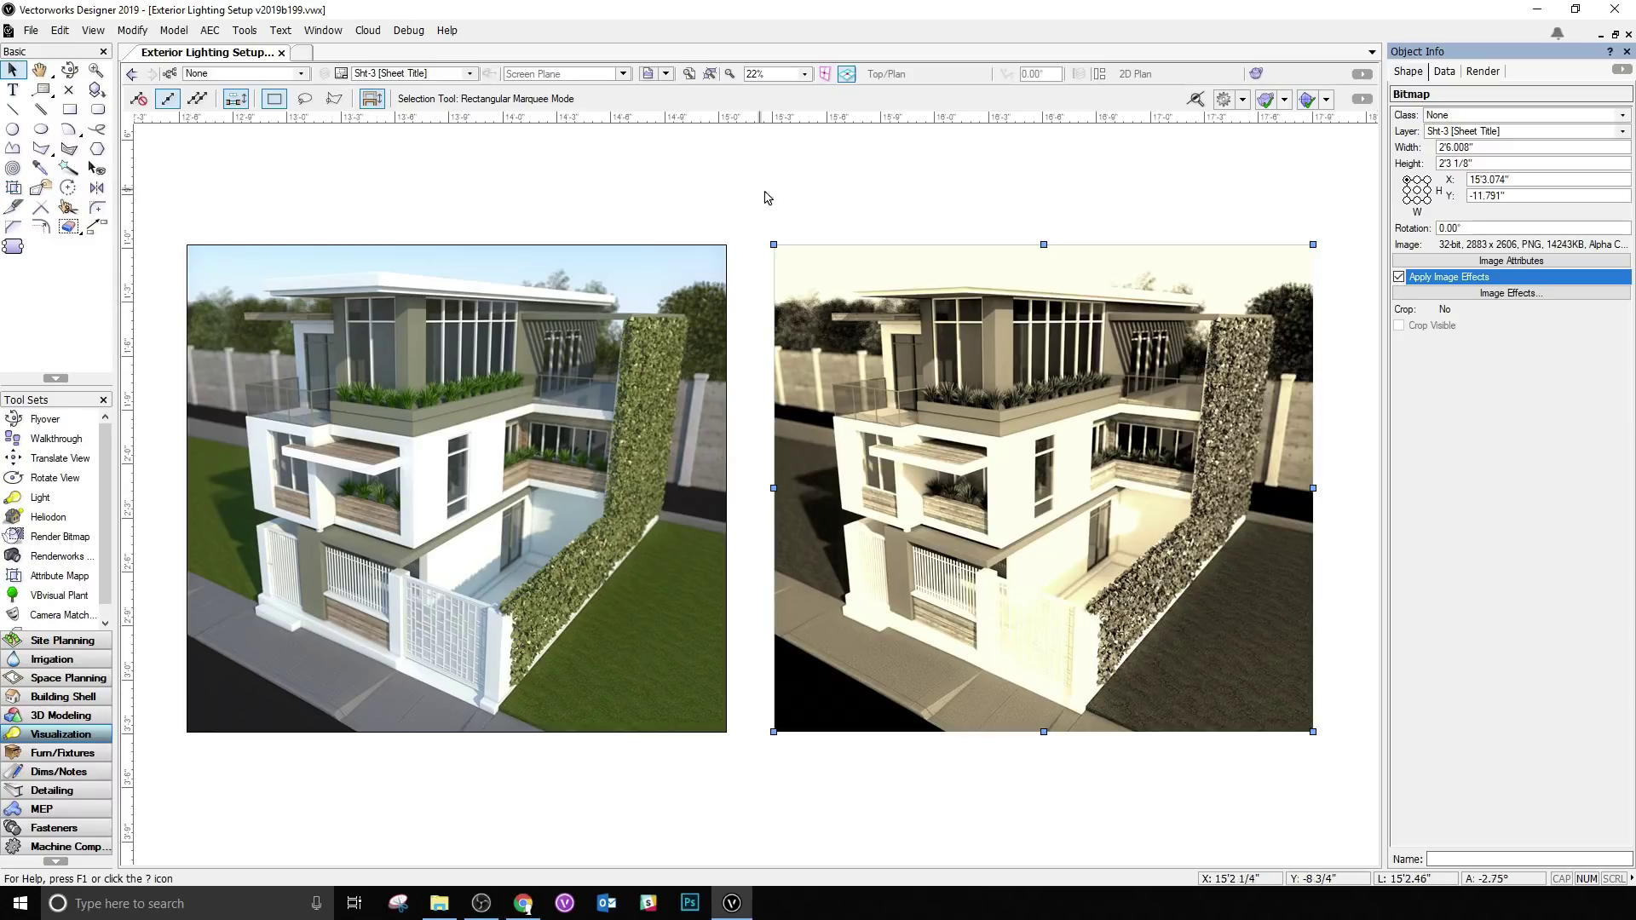
# Step: Reopen the bitmap's Image Effects settings and reset all adjustments to their defaults
pyautogui.click(1508, 294)
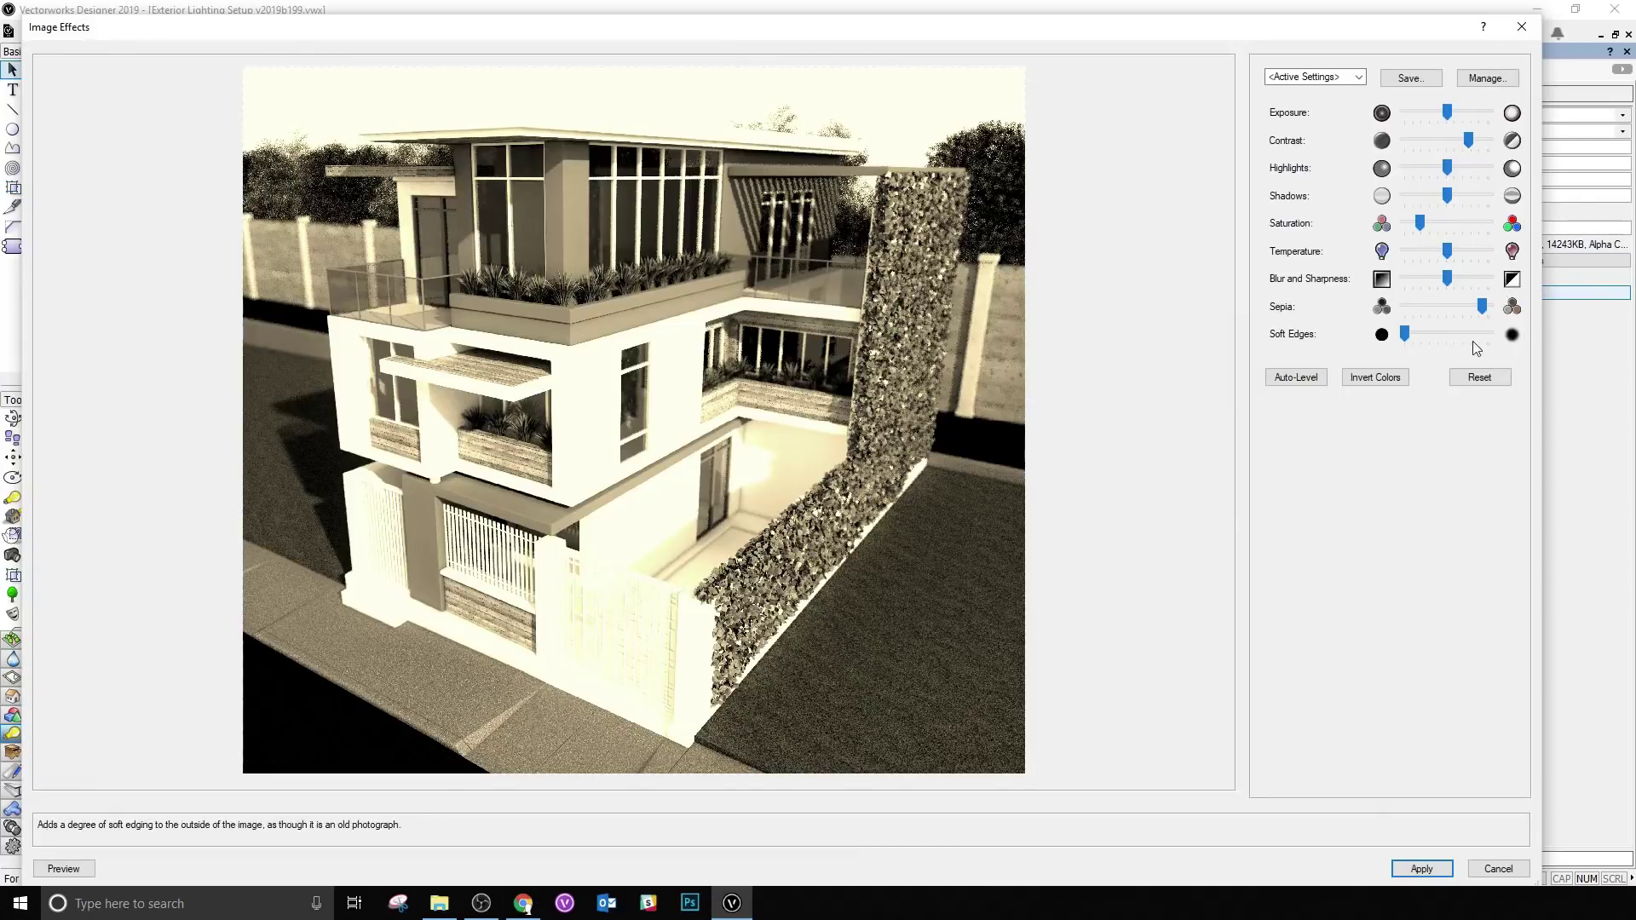
pyautogui.click(1478, 379)
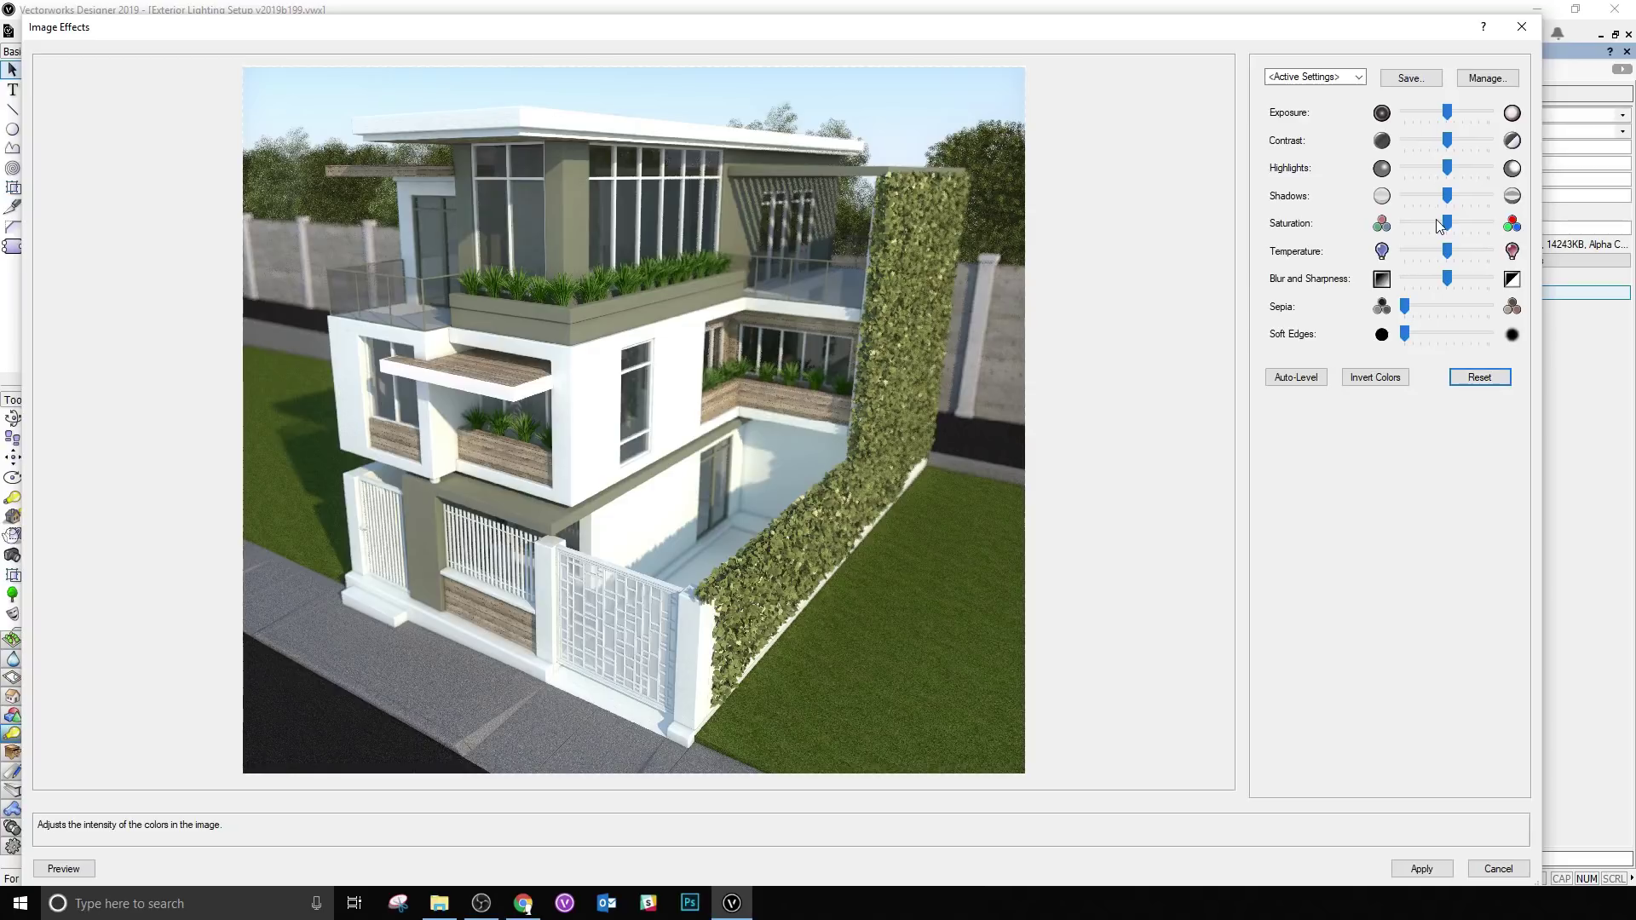
# Step: Try a black-and-white look with saturation at minimum and contrast at maximum, and reset the adjustments
pyautogui.moveTo(1447, 220); pyautogui.dragTo(1406, 217)
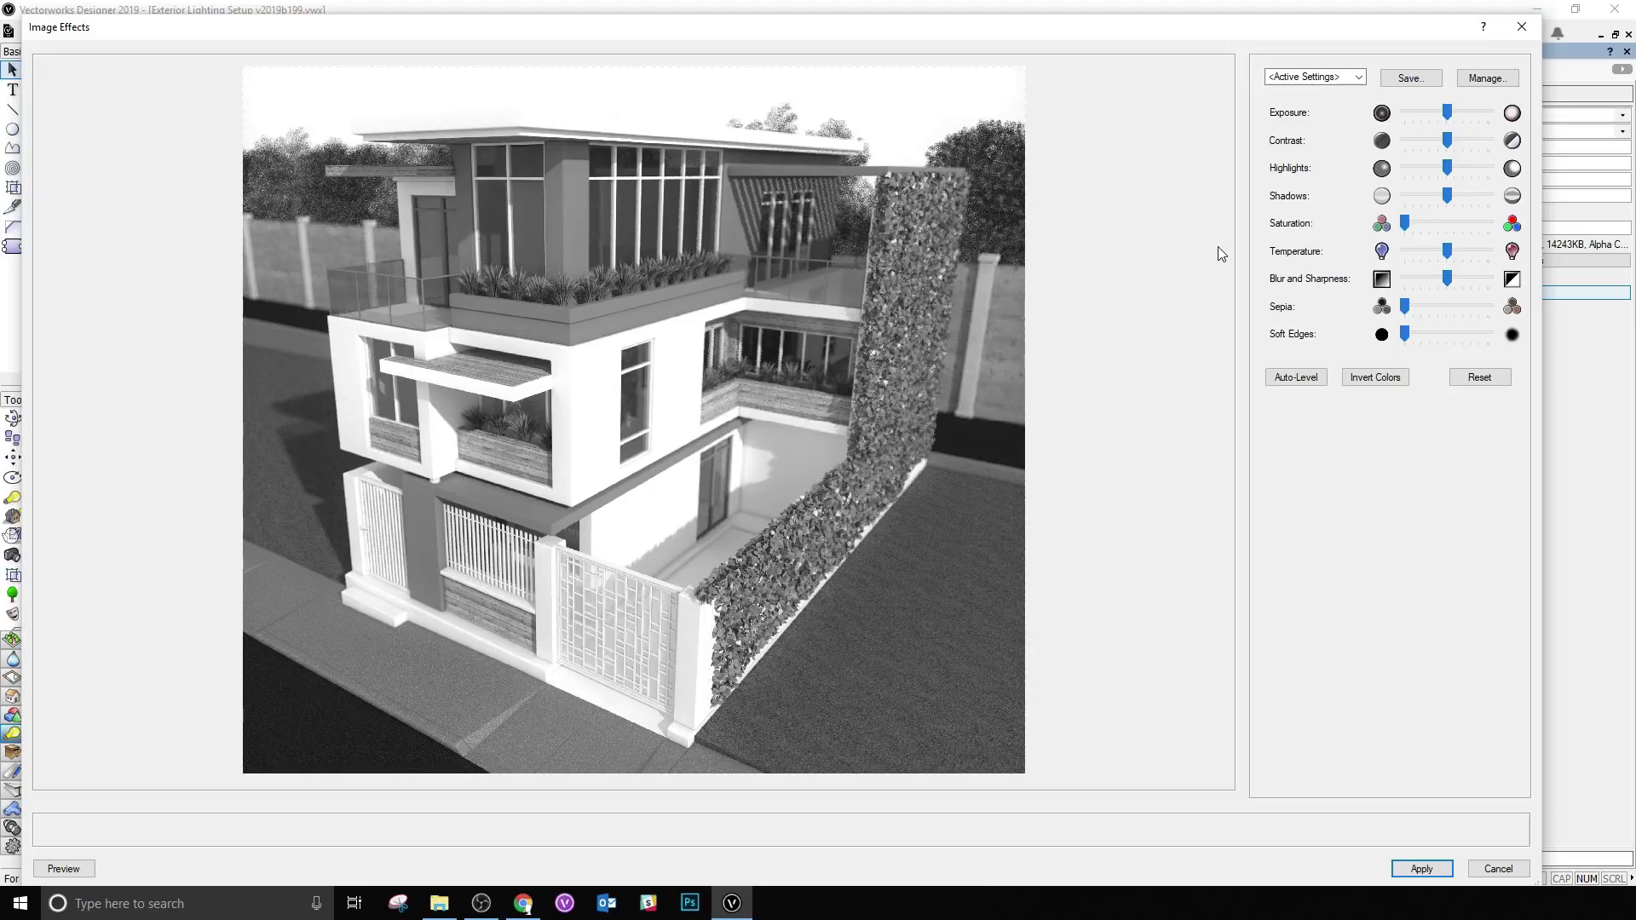
pyautogui.moveTo(1448, 145); pyautogui.dragTo(1493, 143)
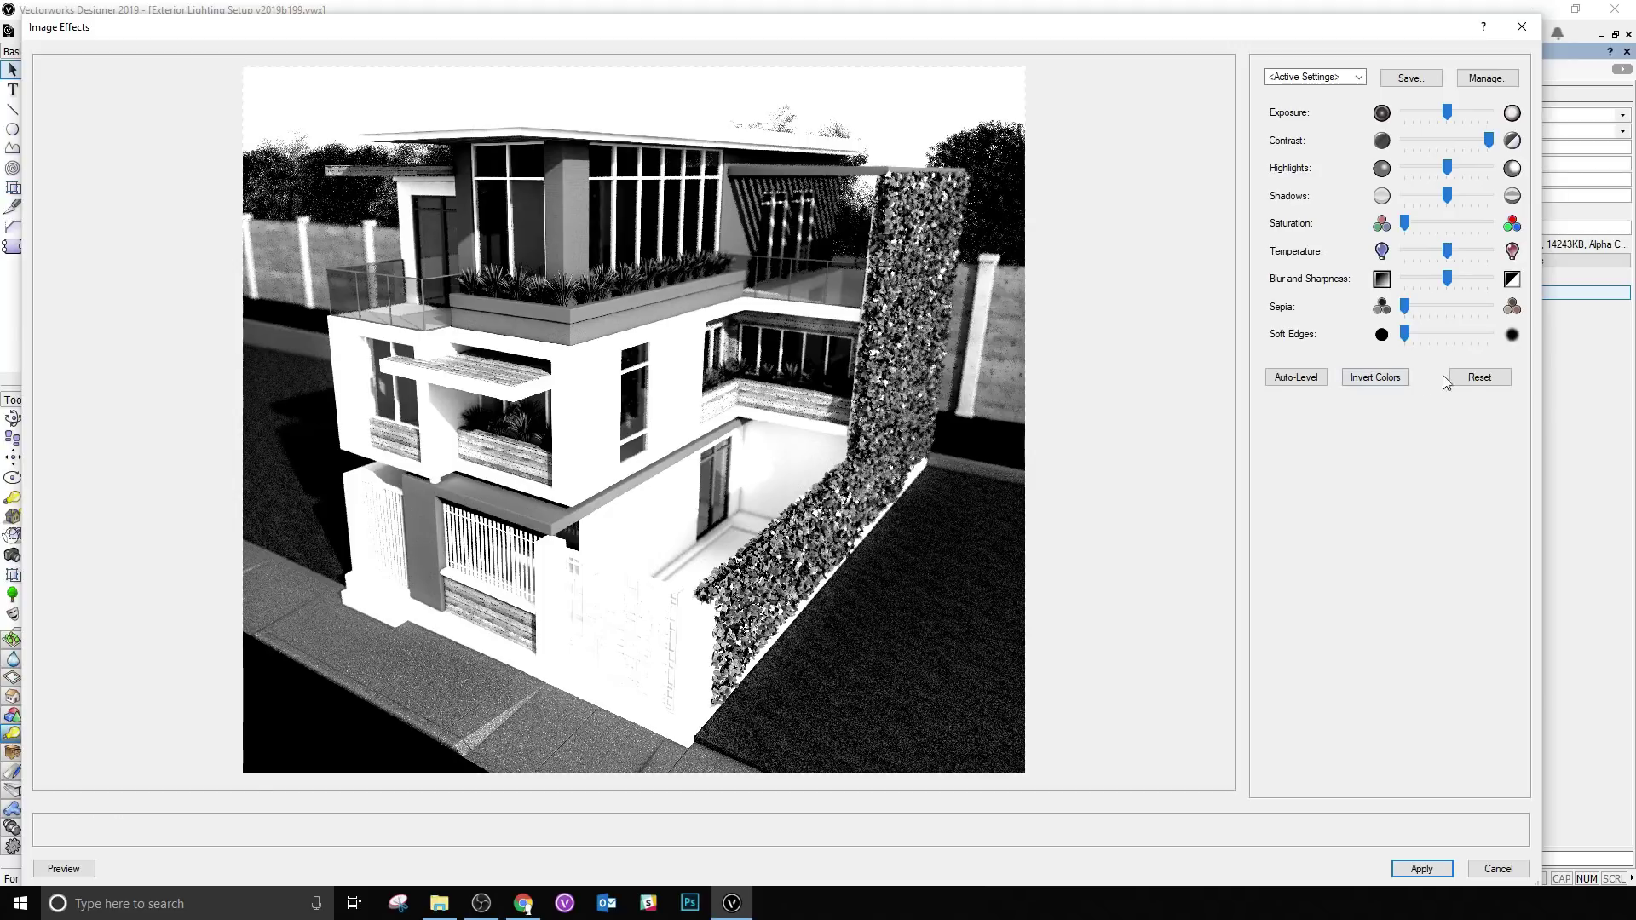
pyautogui.click(1492, 380)
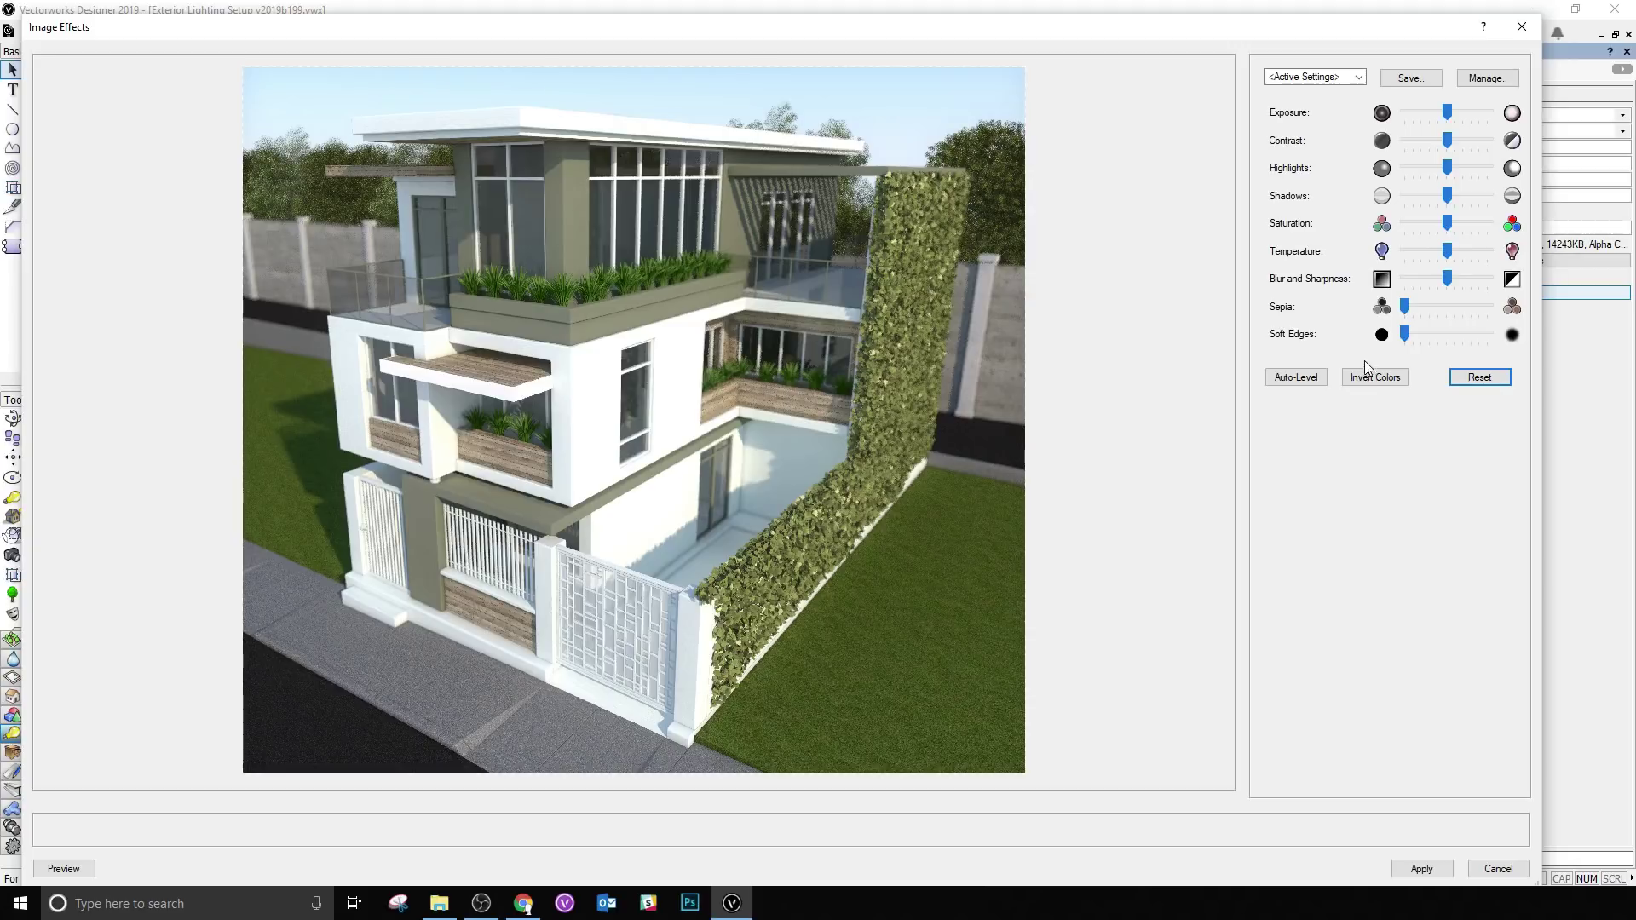
# Step: Set the bitmap's temperature to its warmest value, apply the effect and deselect the image
pyautogui.moveTo(1447, 251); pyautogui.dragTo(1507, 260)
pyautogui.click(1439, 866)
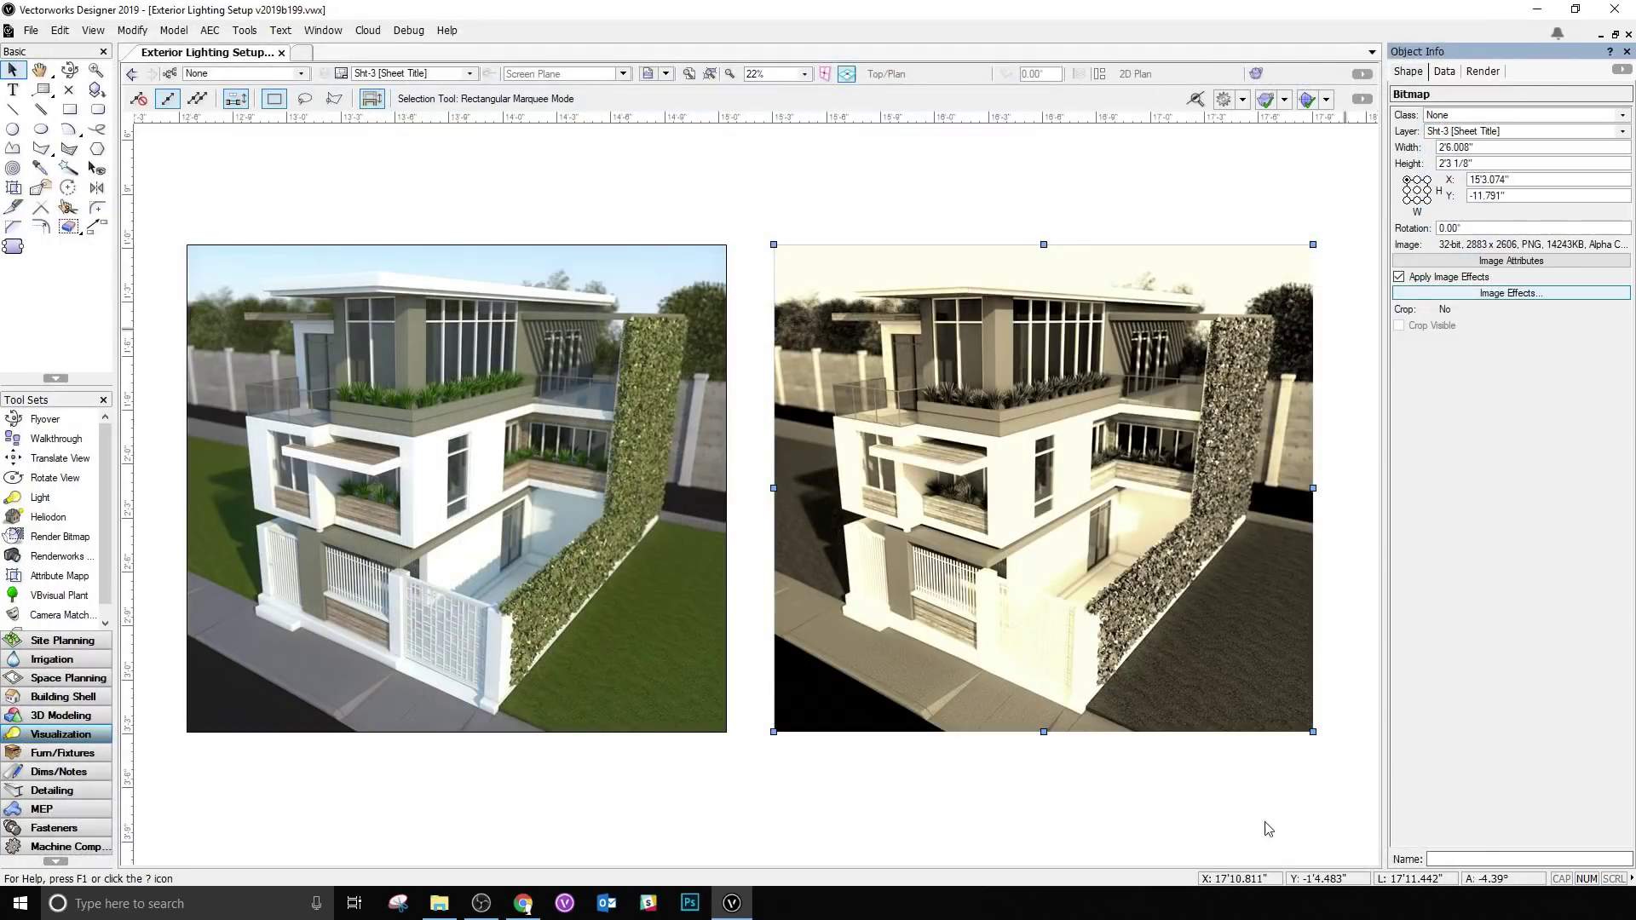
pyautogui.click(1212, 803)
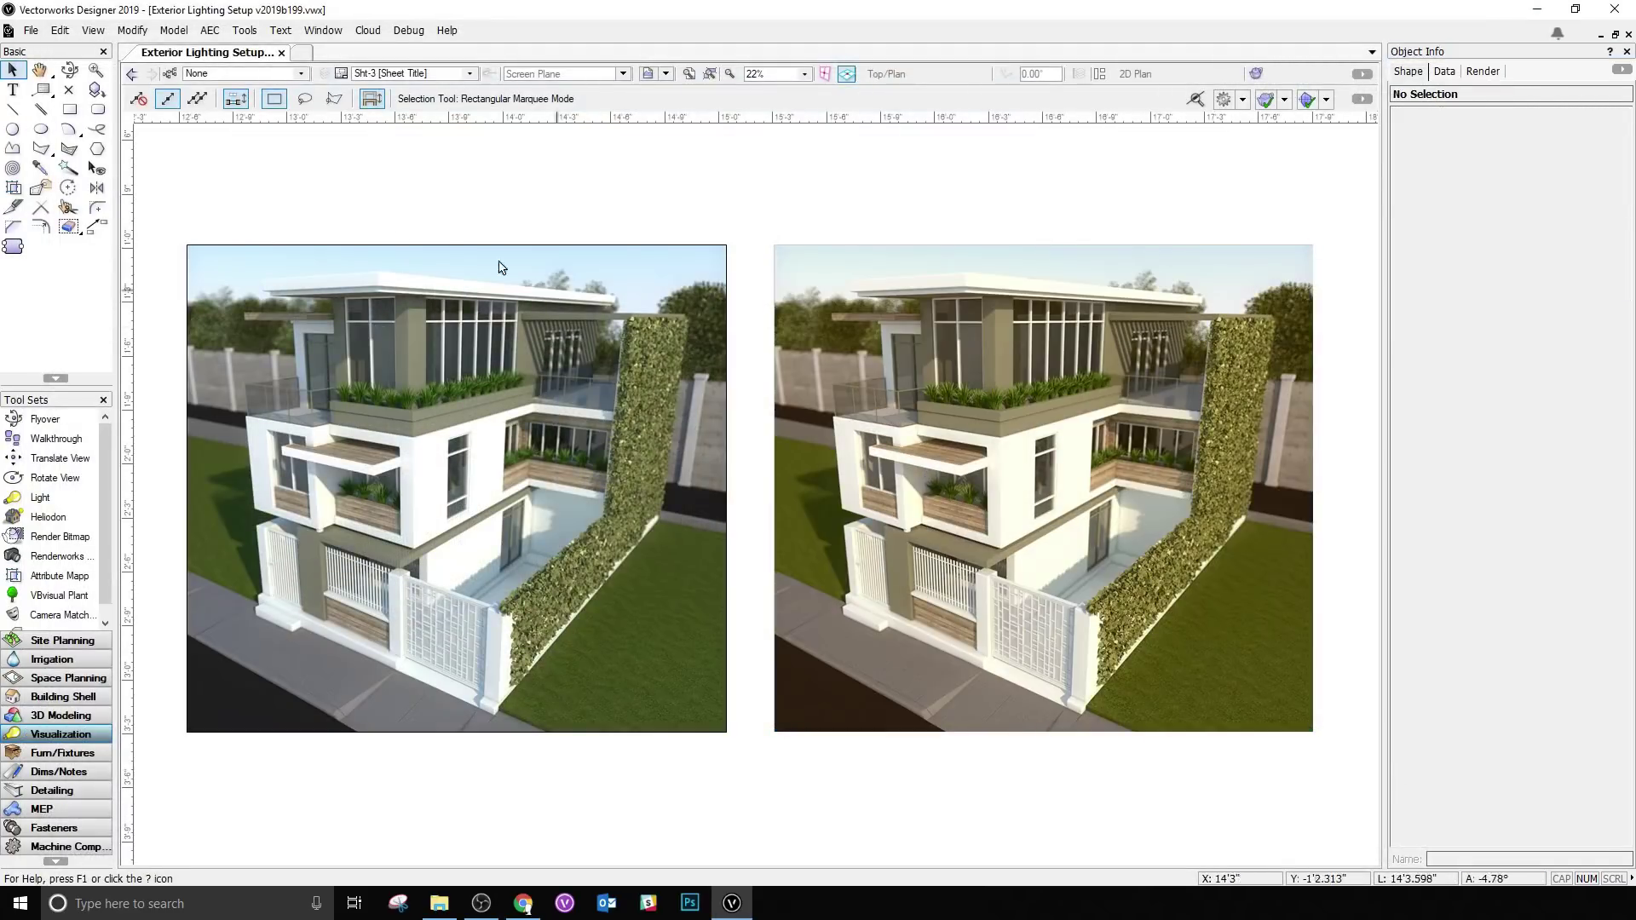
# Step: Configure the Eyedropper to transfer all viewport attributes and, among the other attributes, only Image Effects
pyautogui.click(40, 168)
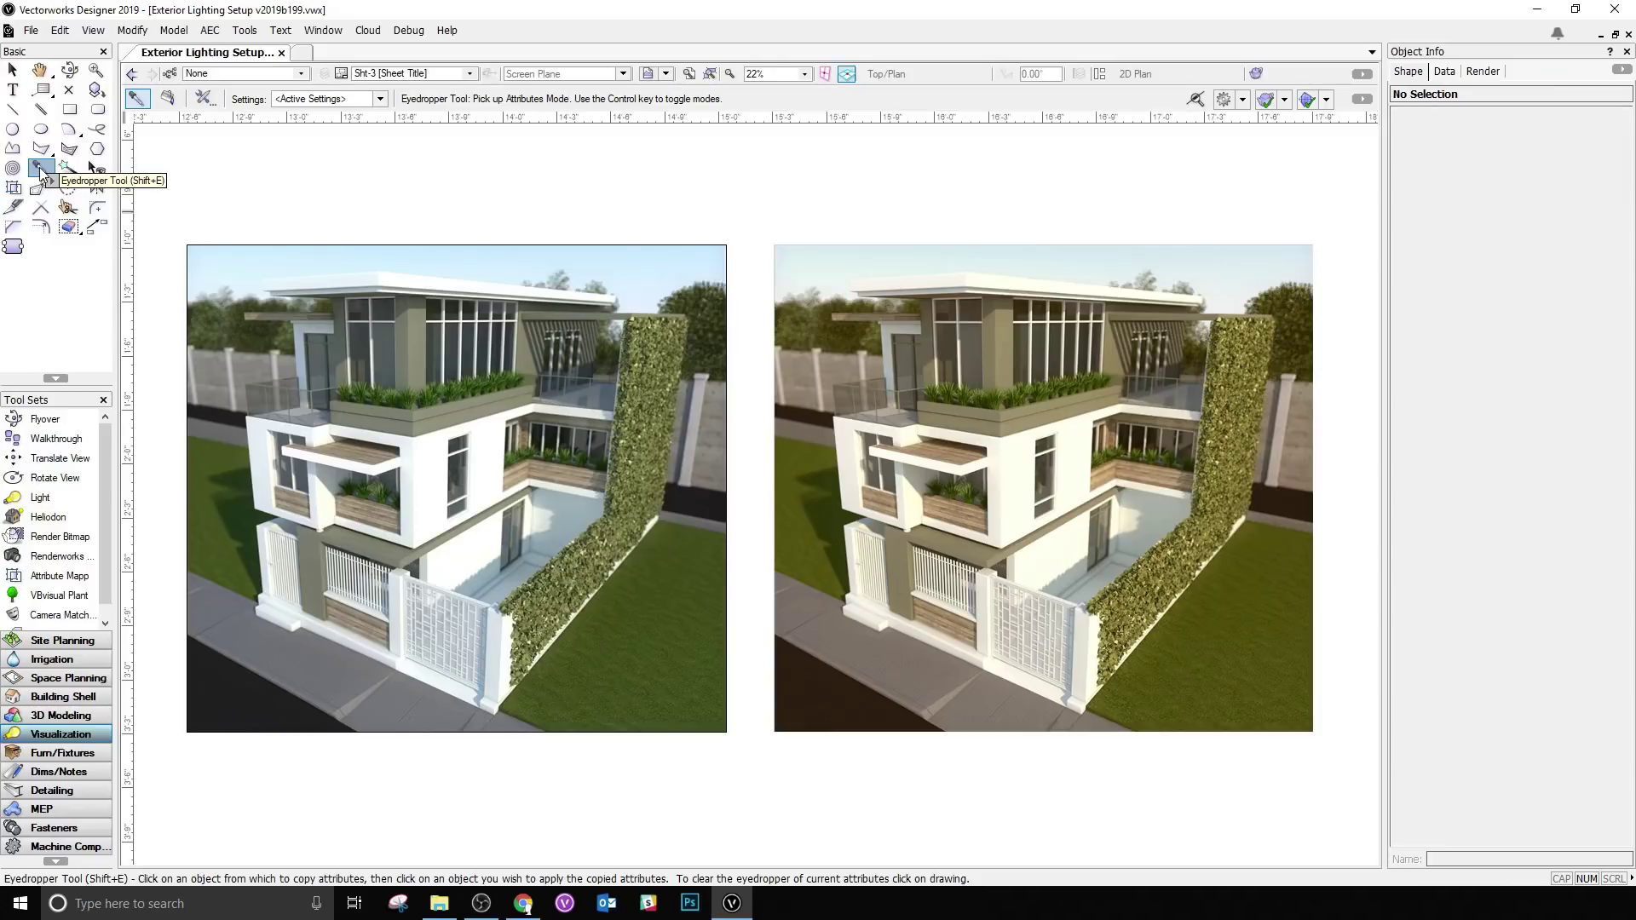
pyautogui.click(204, 98)
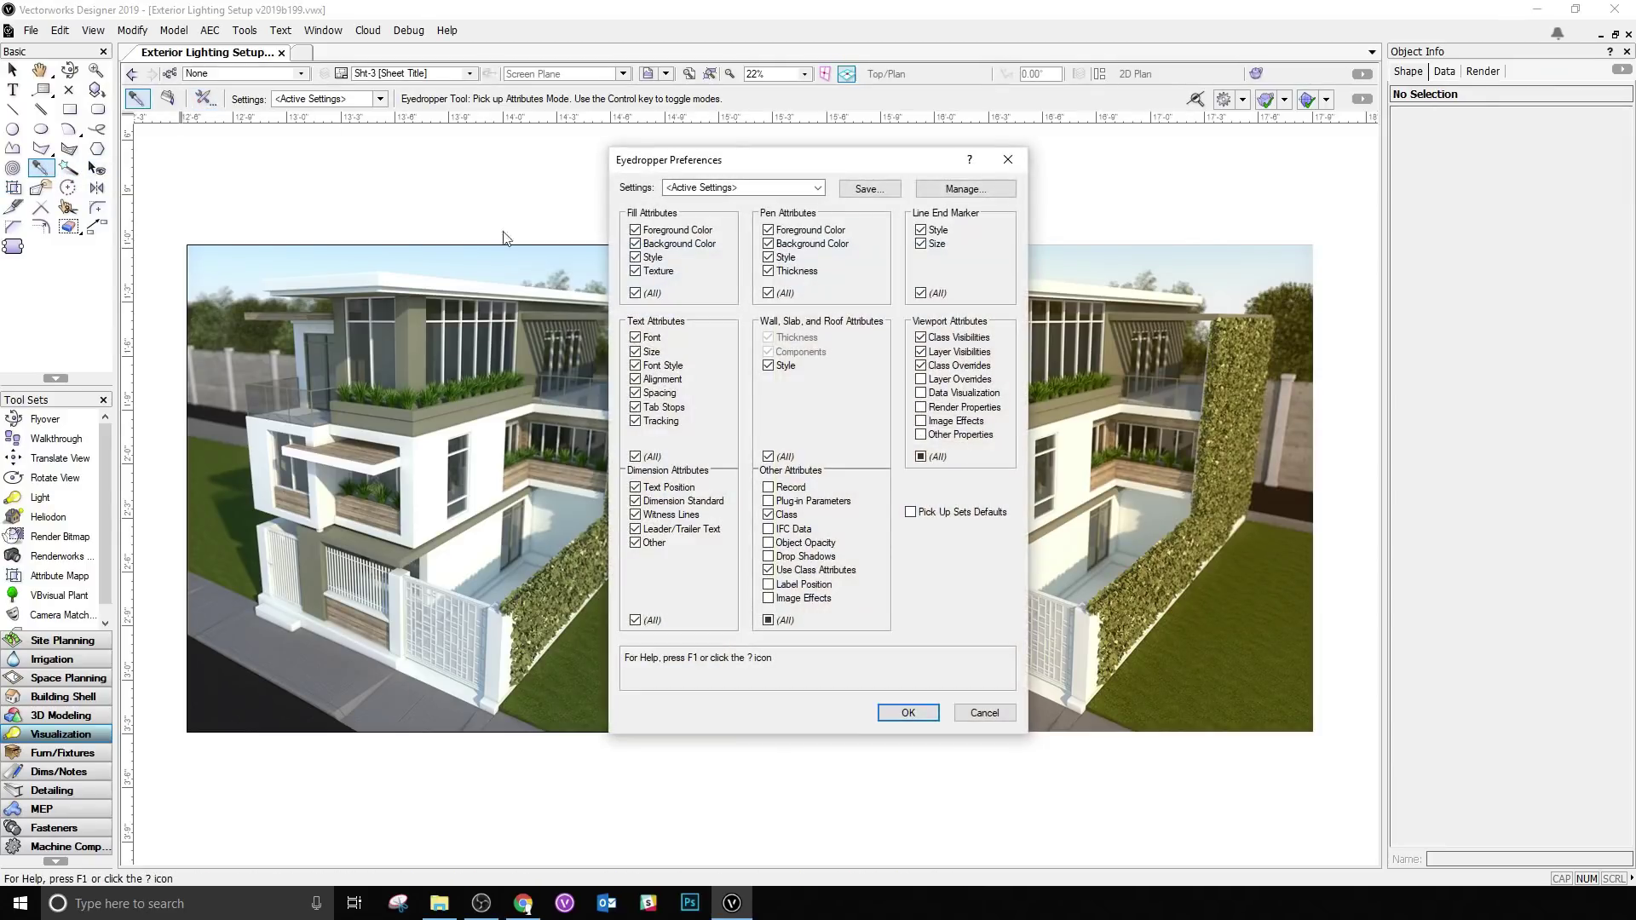
pyautogui.click(769, 621)
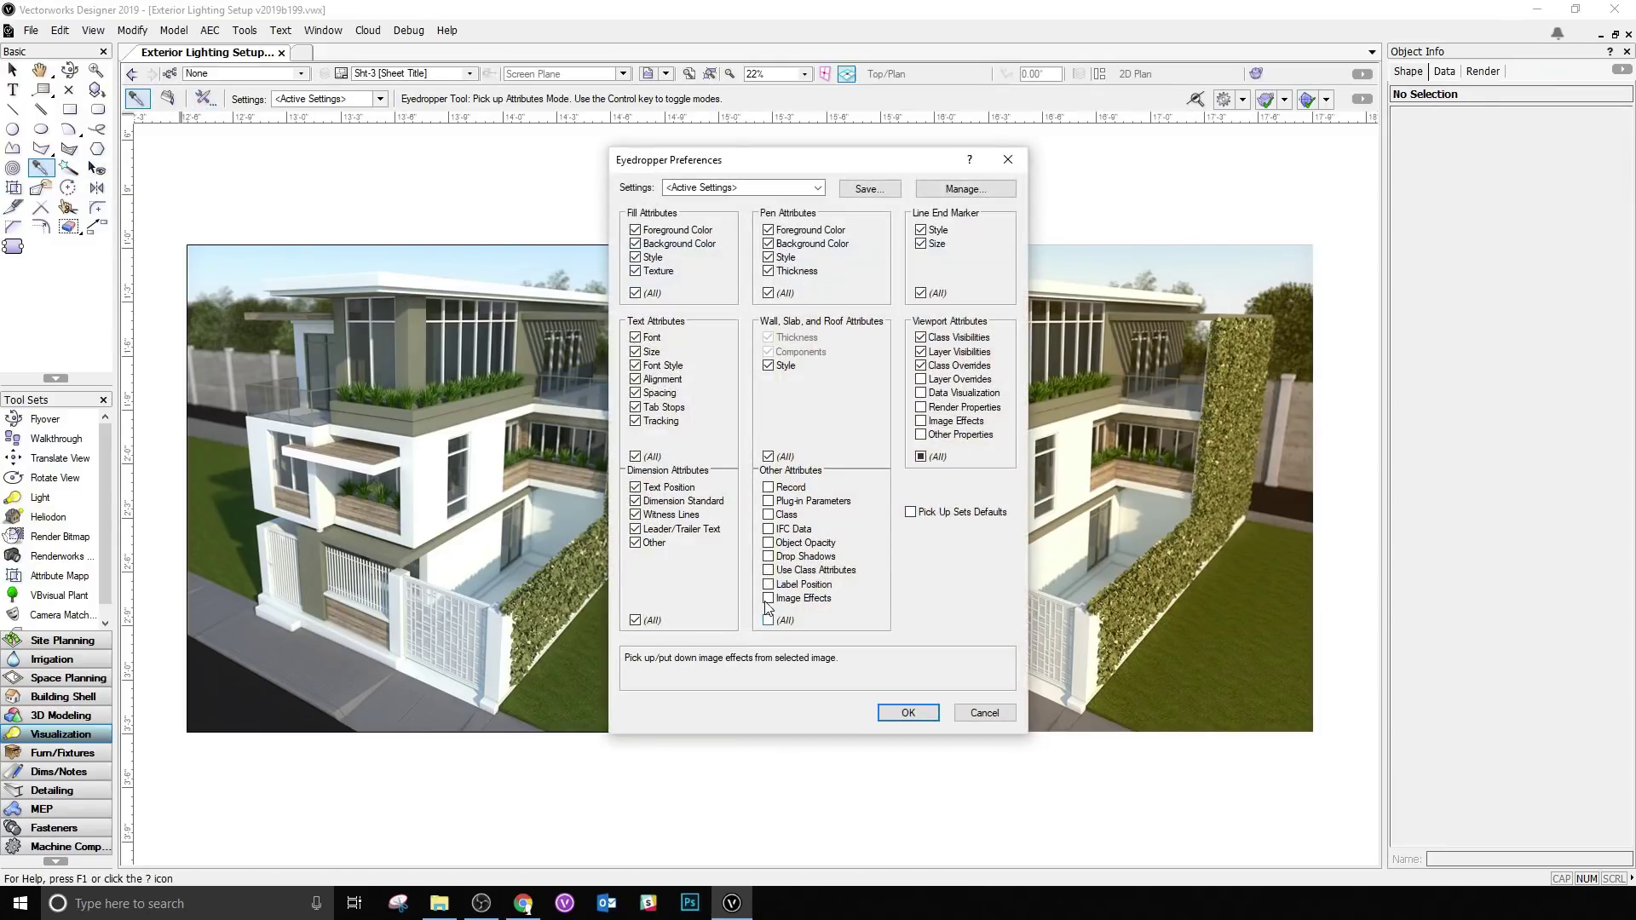
pyautogui.click(769, 599)
pyautogui.click(920, 457)
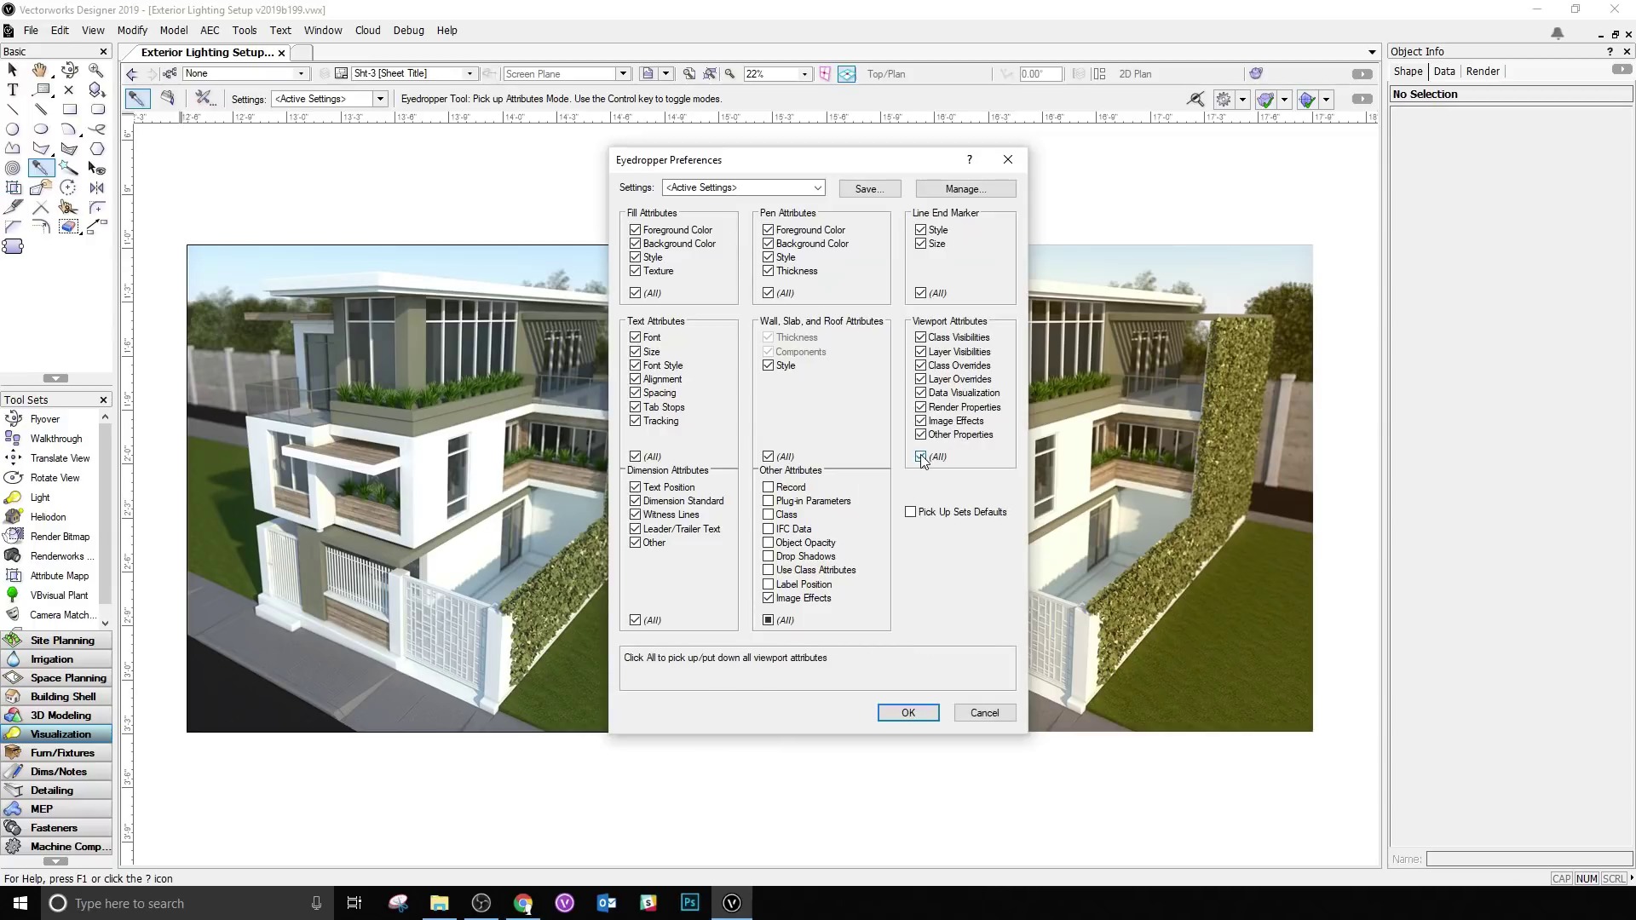
pyautogui.click(907, 712)
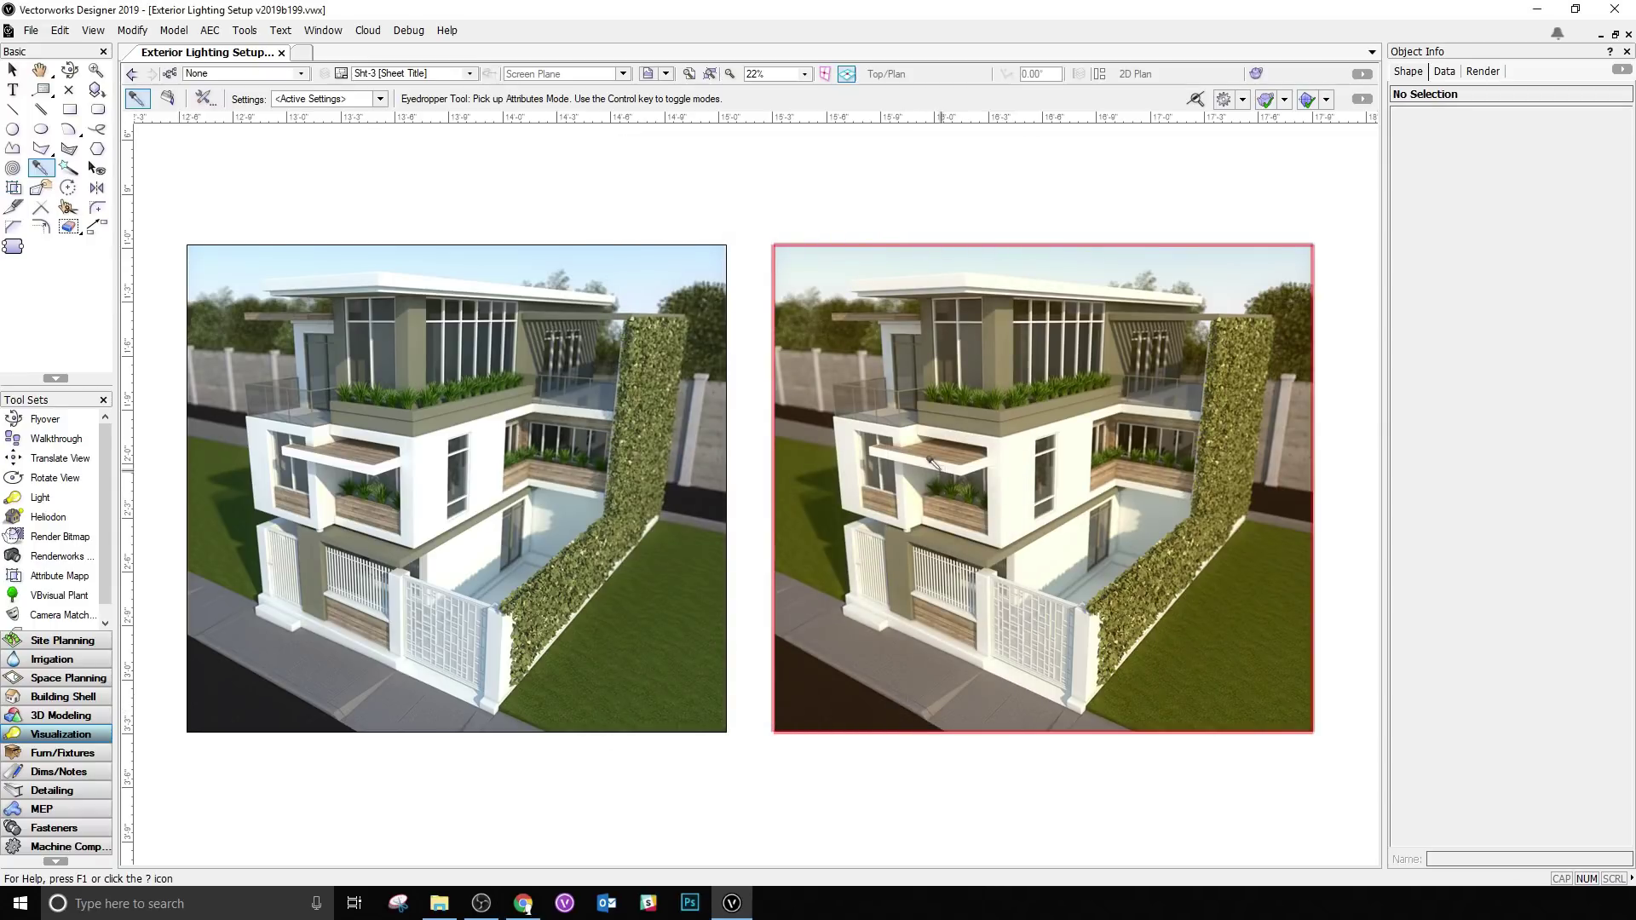
# Step: Put down the bitmap's warm image effects onto the viewport with the Eyedropper, and check both objects
pyautogui.click(167, 100)
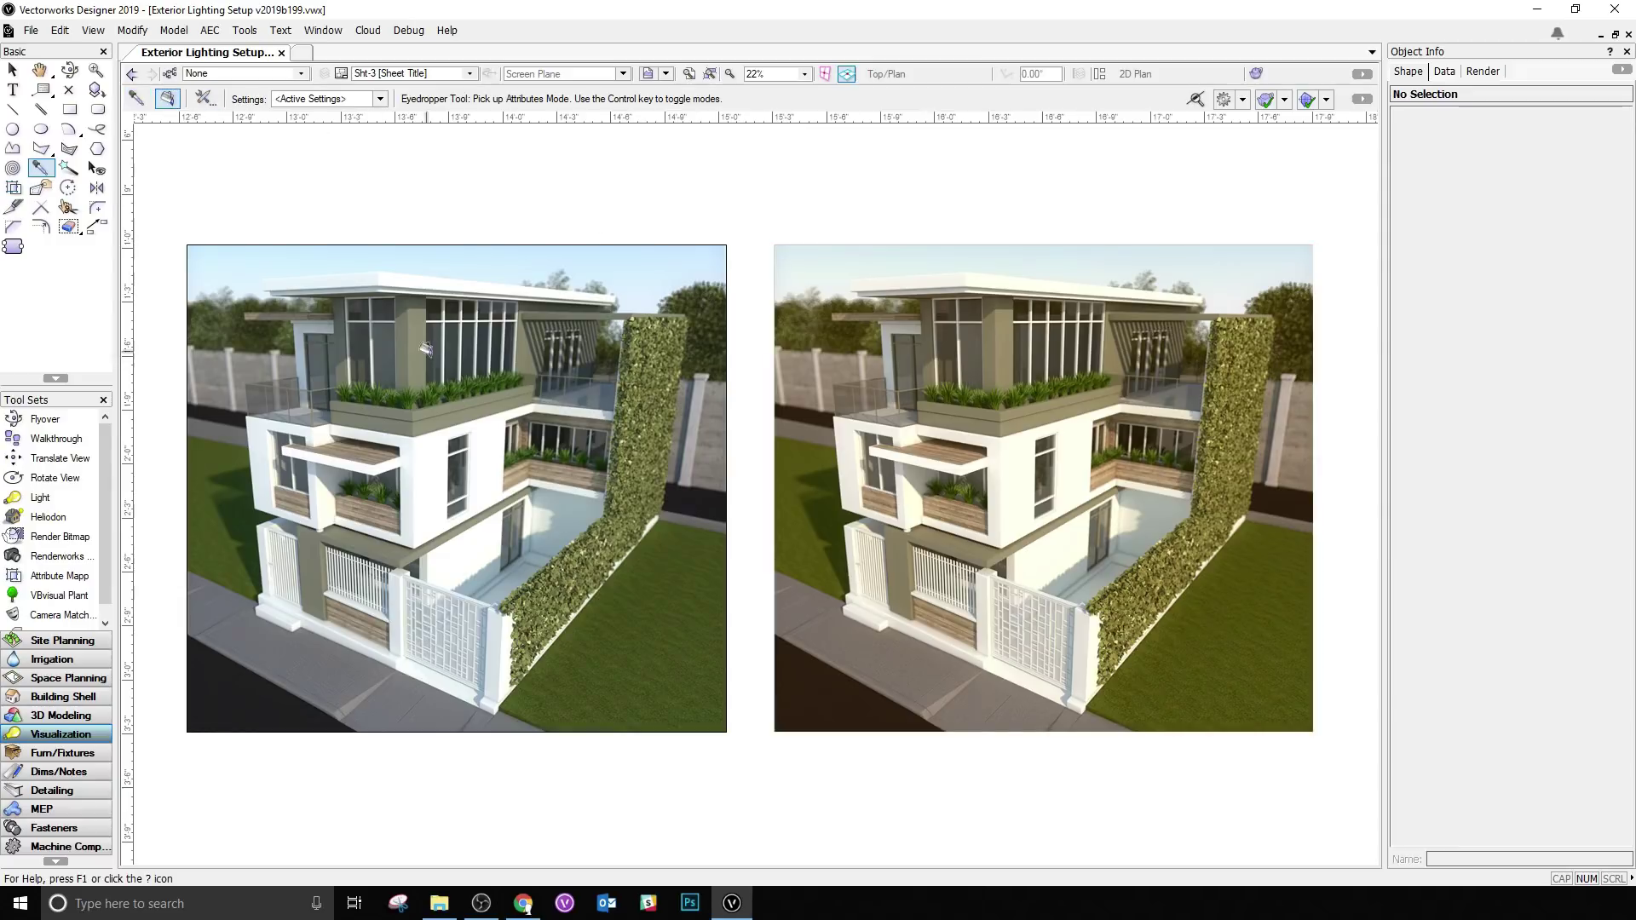
pyautogui.click(426, 351)
pyautogui.click(13, 70)
pyautogui.click(852, 399)
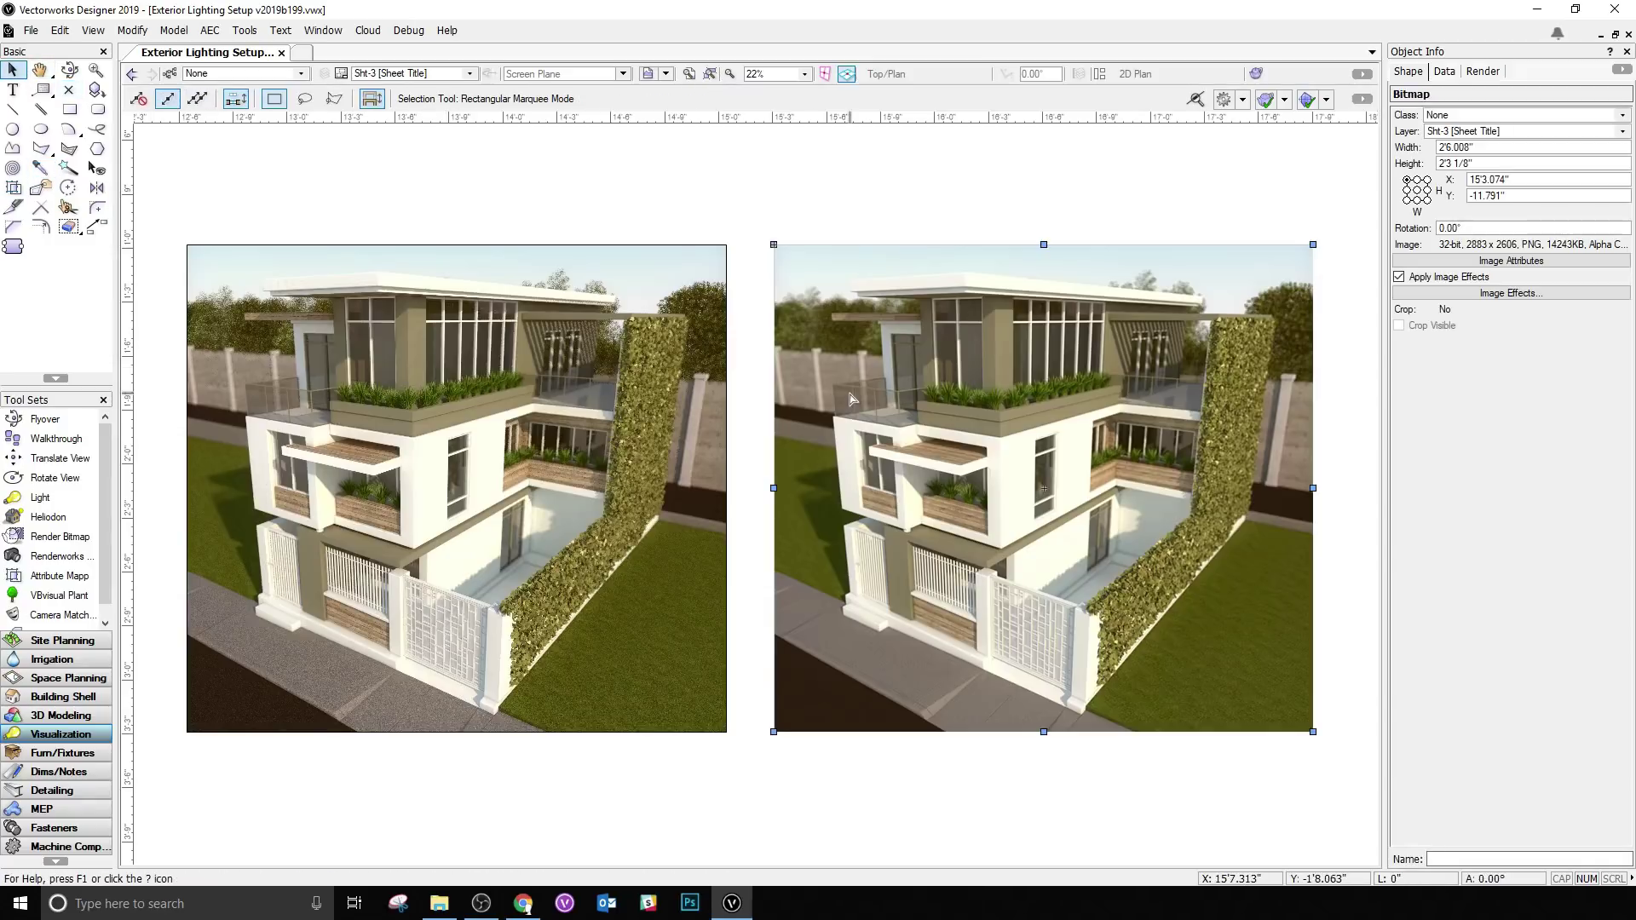
pyautogui.click(558, 402)
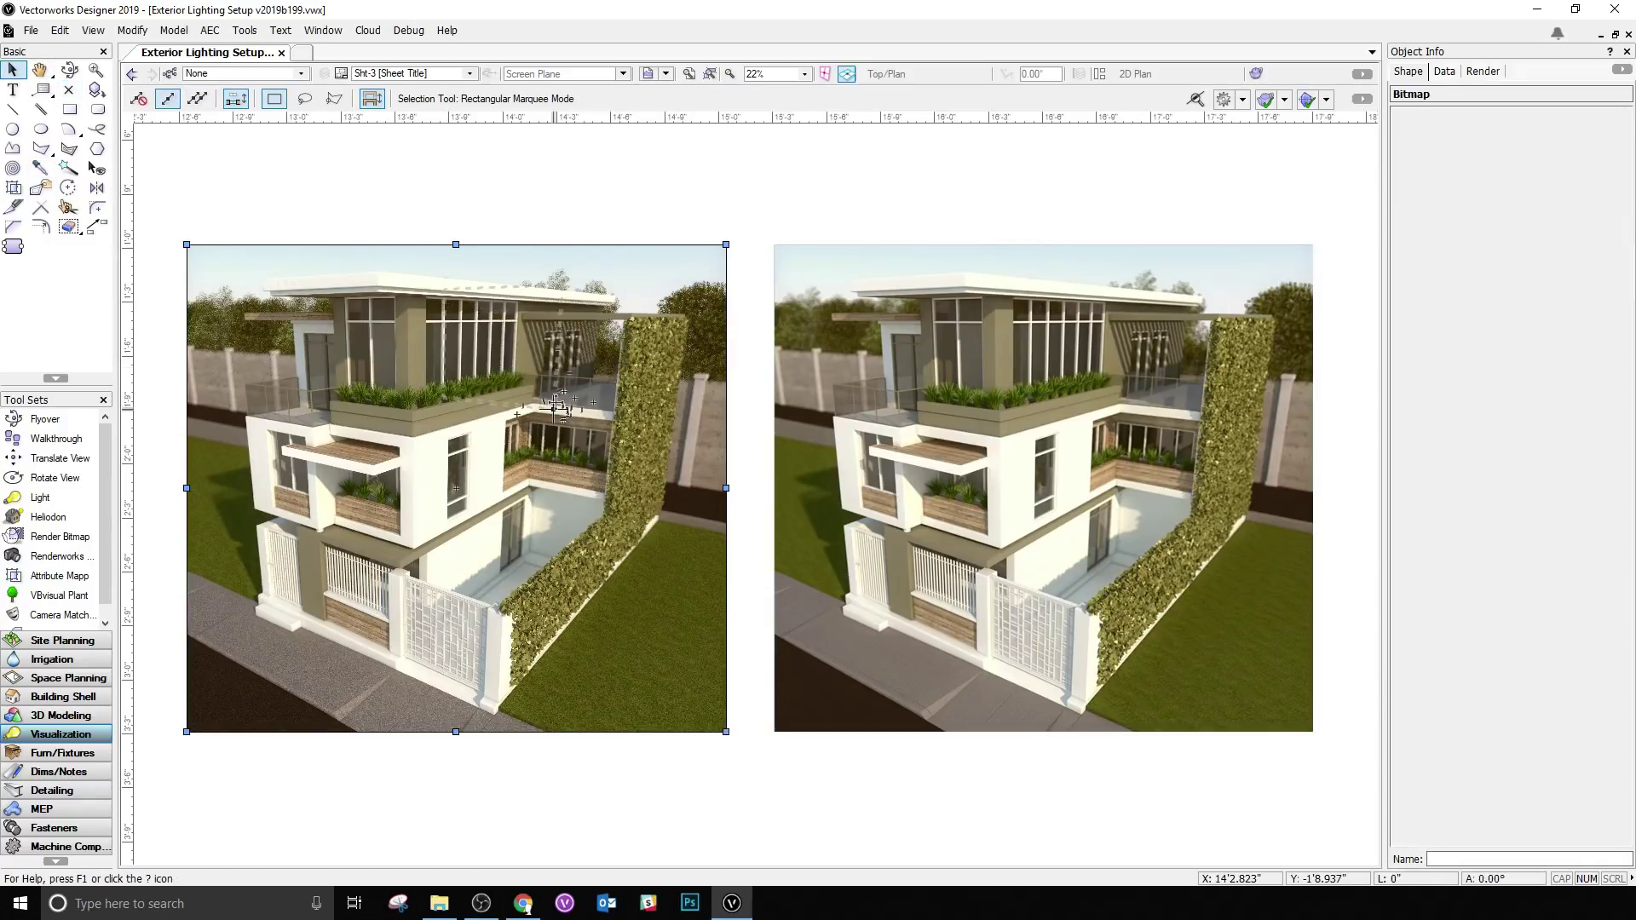
pyautogui.click(659, 217)
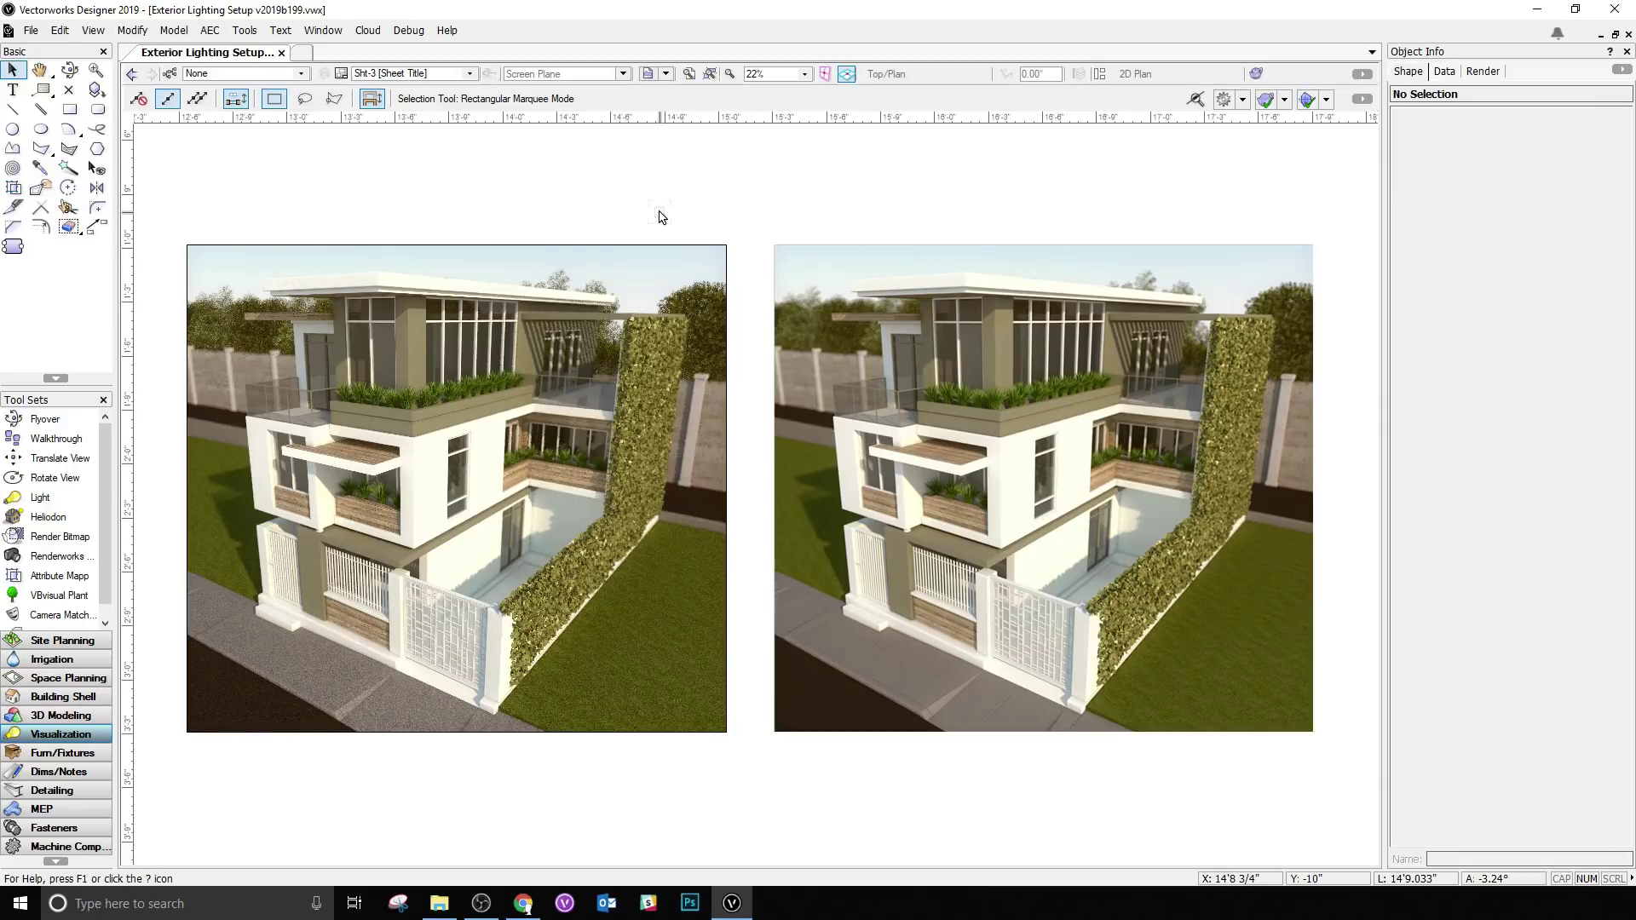
# Step: Open the bitmap's Image Effects settings again and load the saved Black & White preset
pyautogui.click(904, 312)
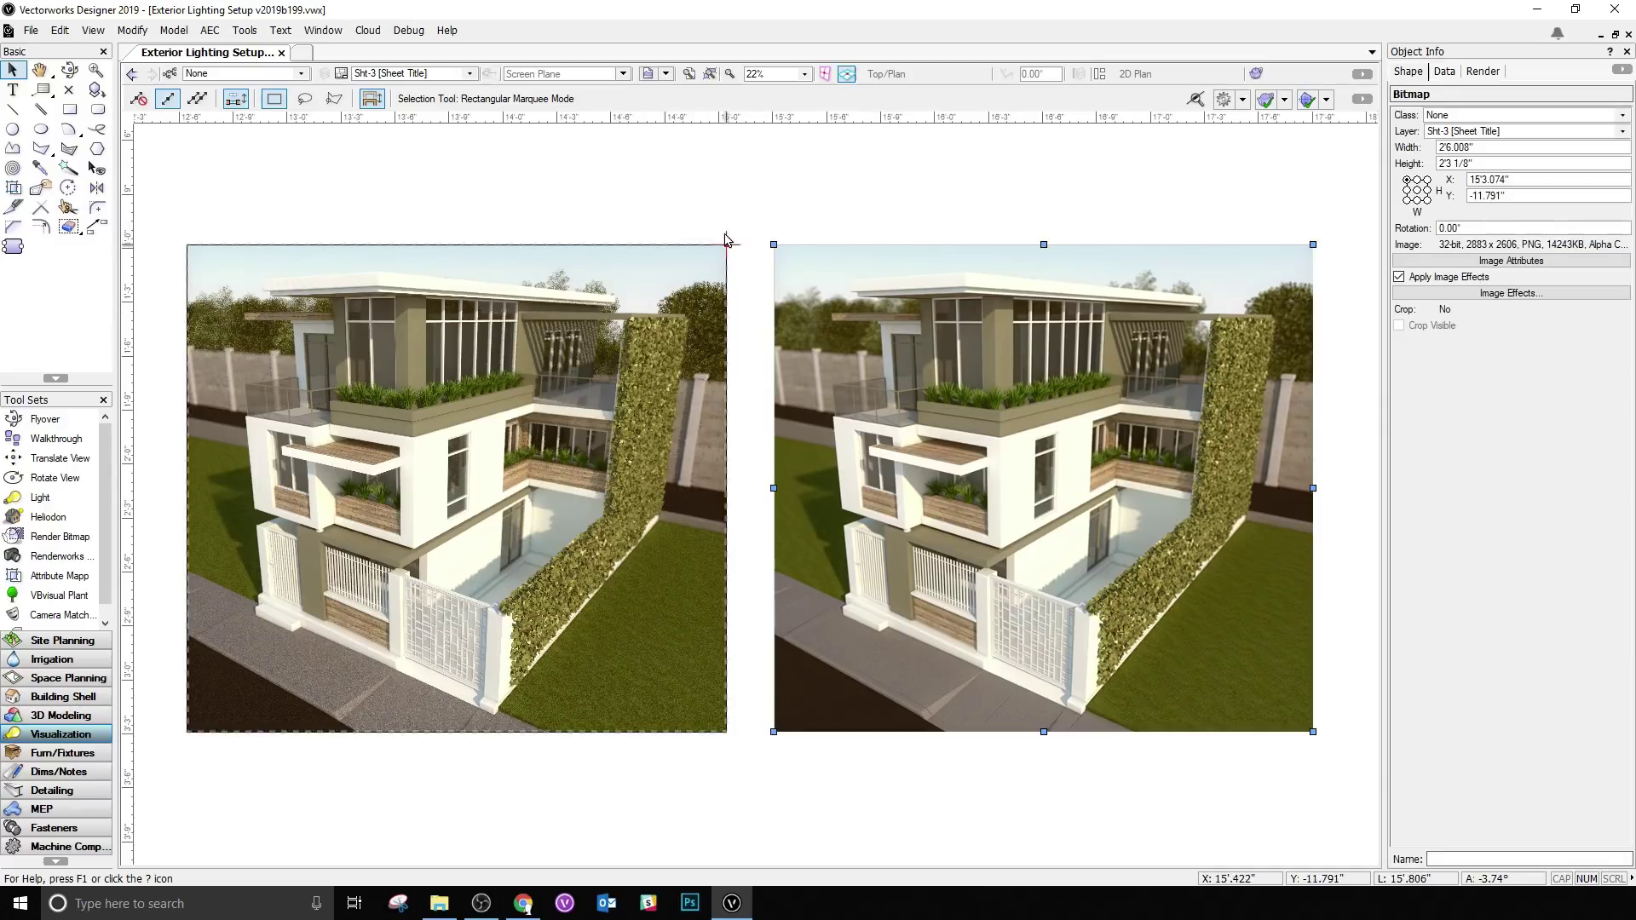
pyautogui.click(1514, 293)
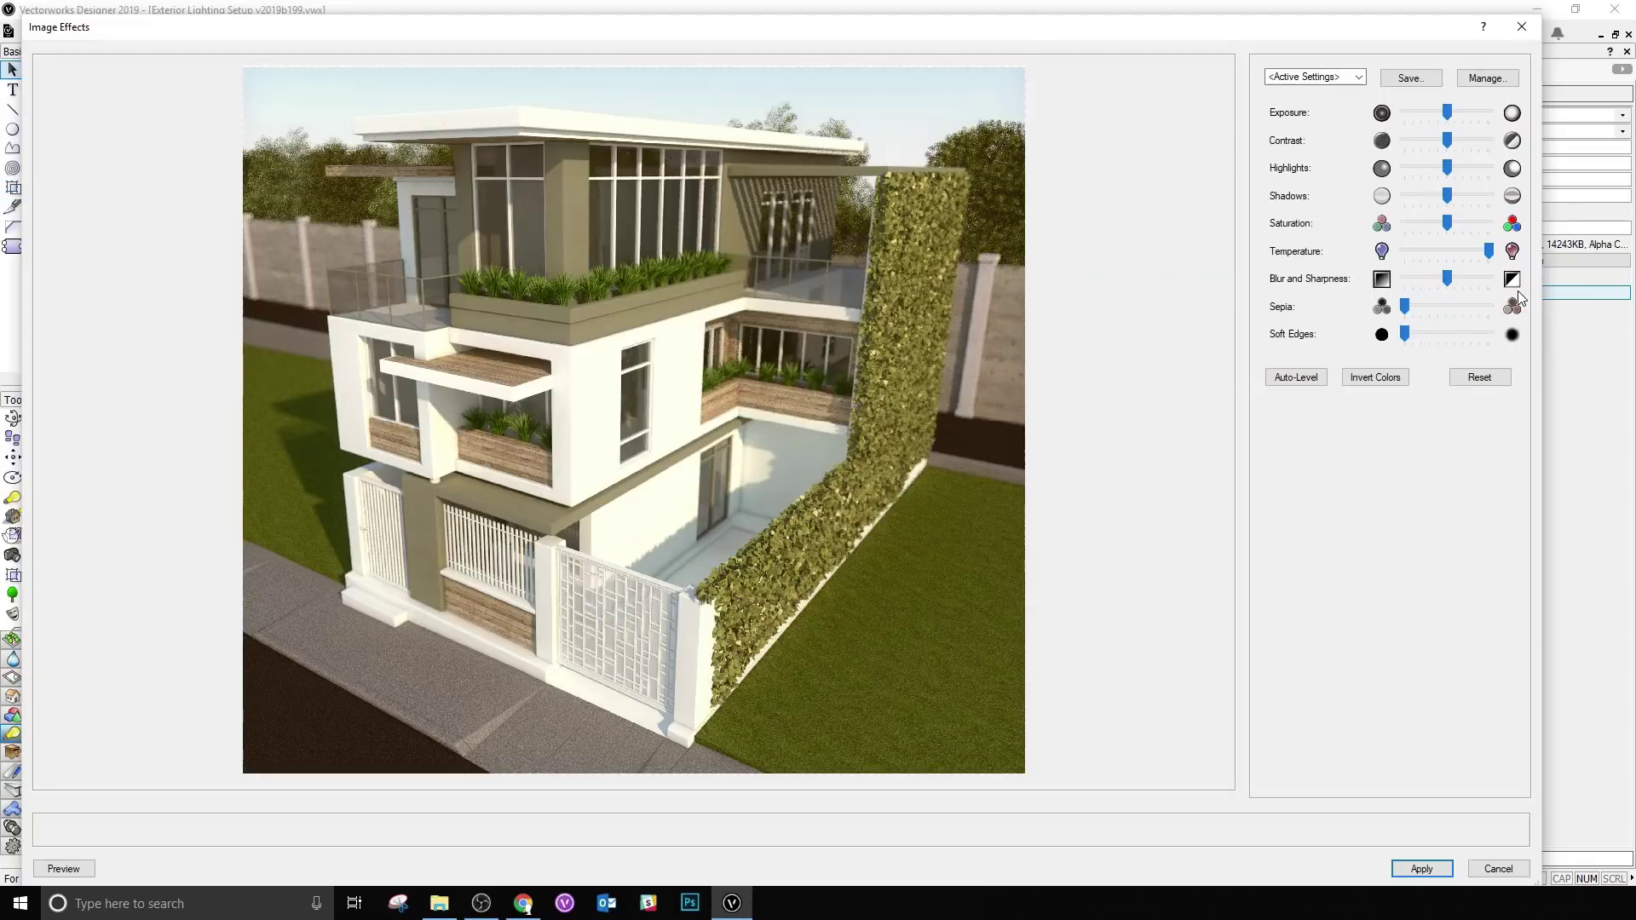
pyautogui.click(1333, 79)
pyautogui.click(1301, 111)
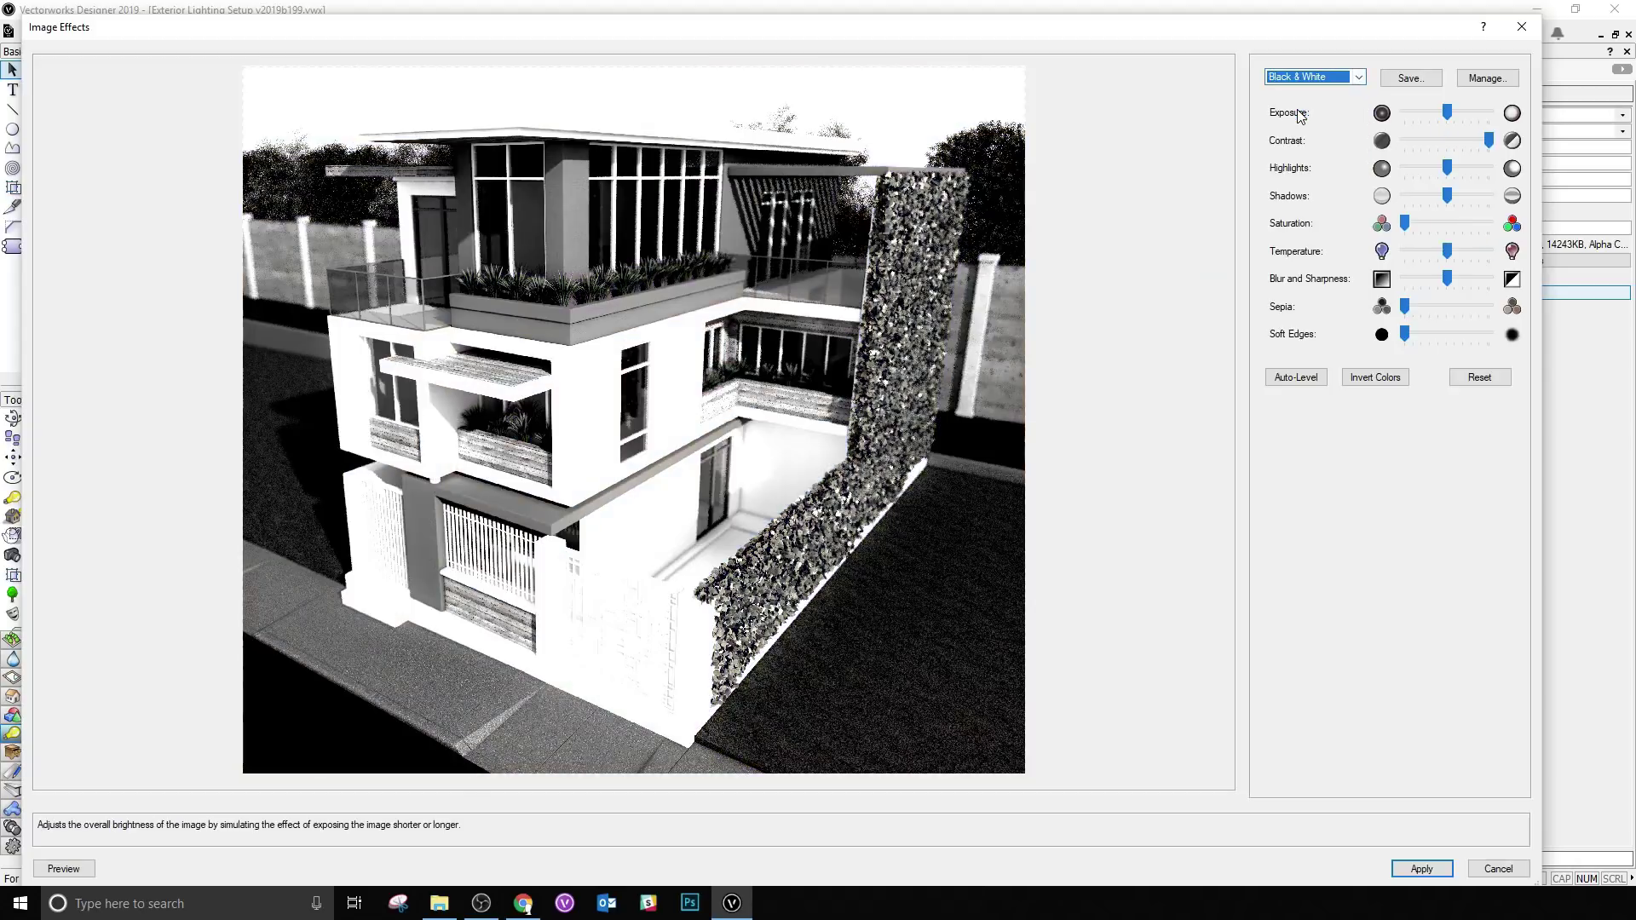
# Step: Try the Sepia Tint, Warm and Cool presets on the bitmap in turn, and look into the saved presets manager
pyautogui.click(1303, 79)
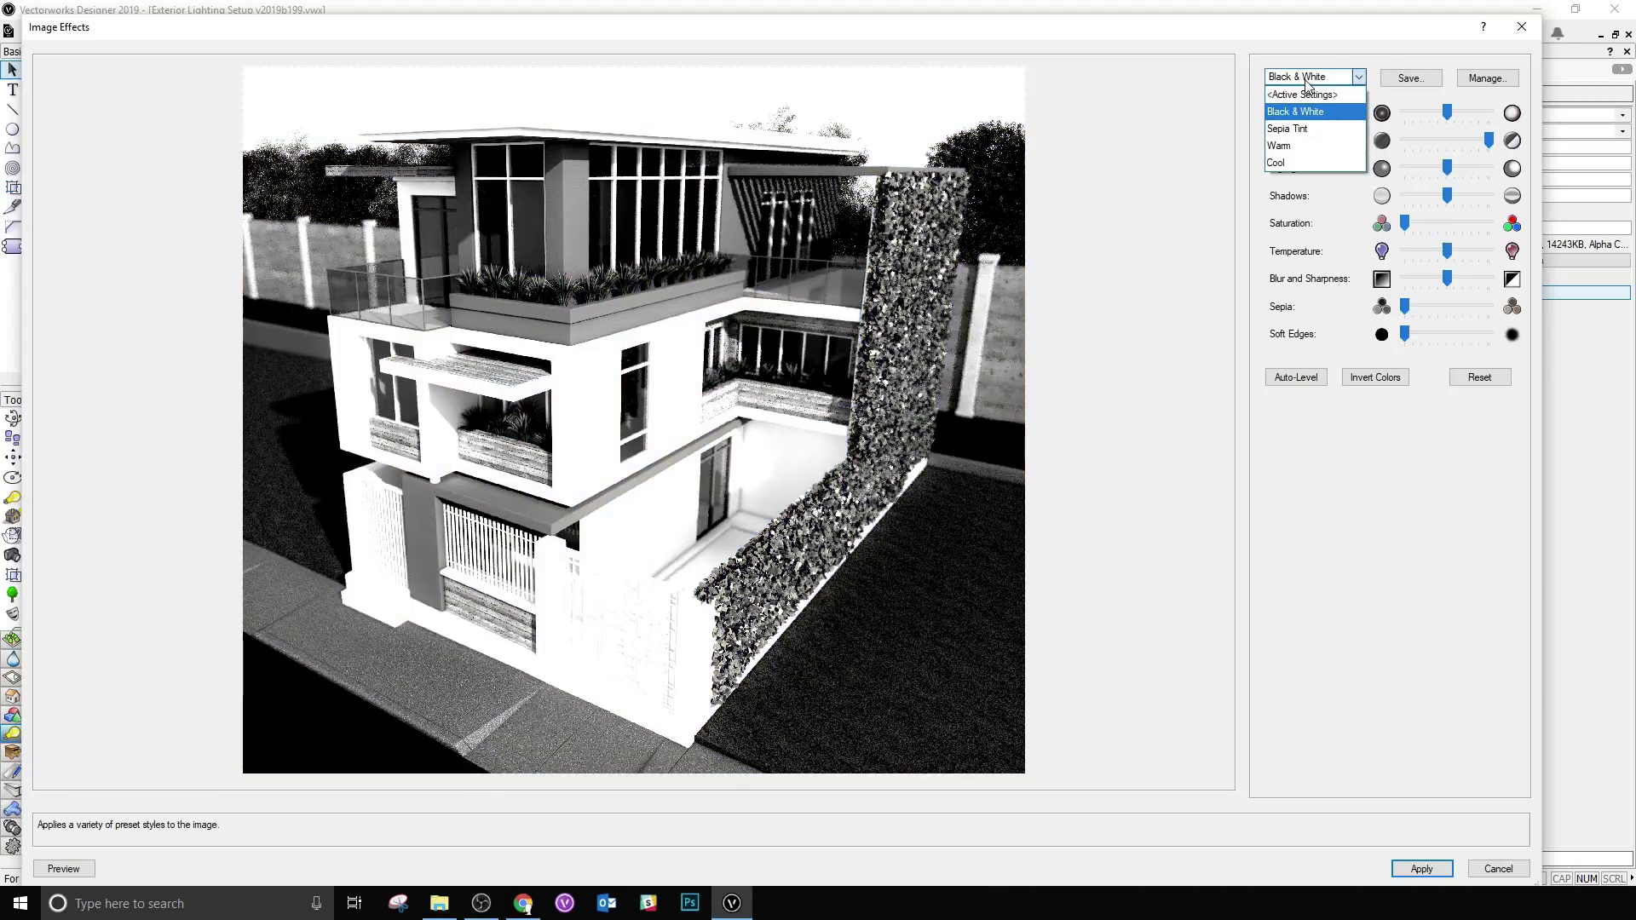
pyautogui.click(1299, 130)
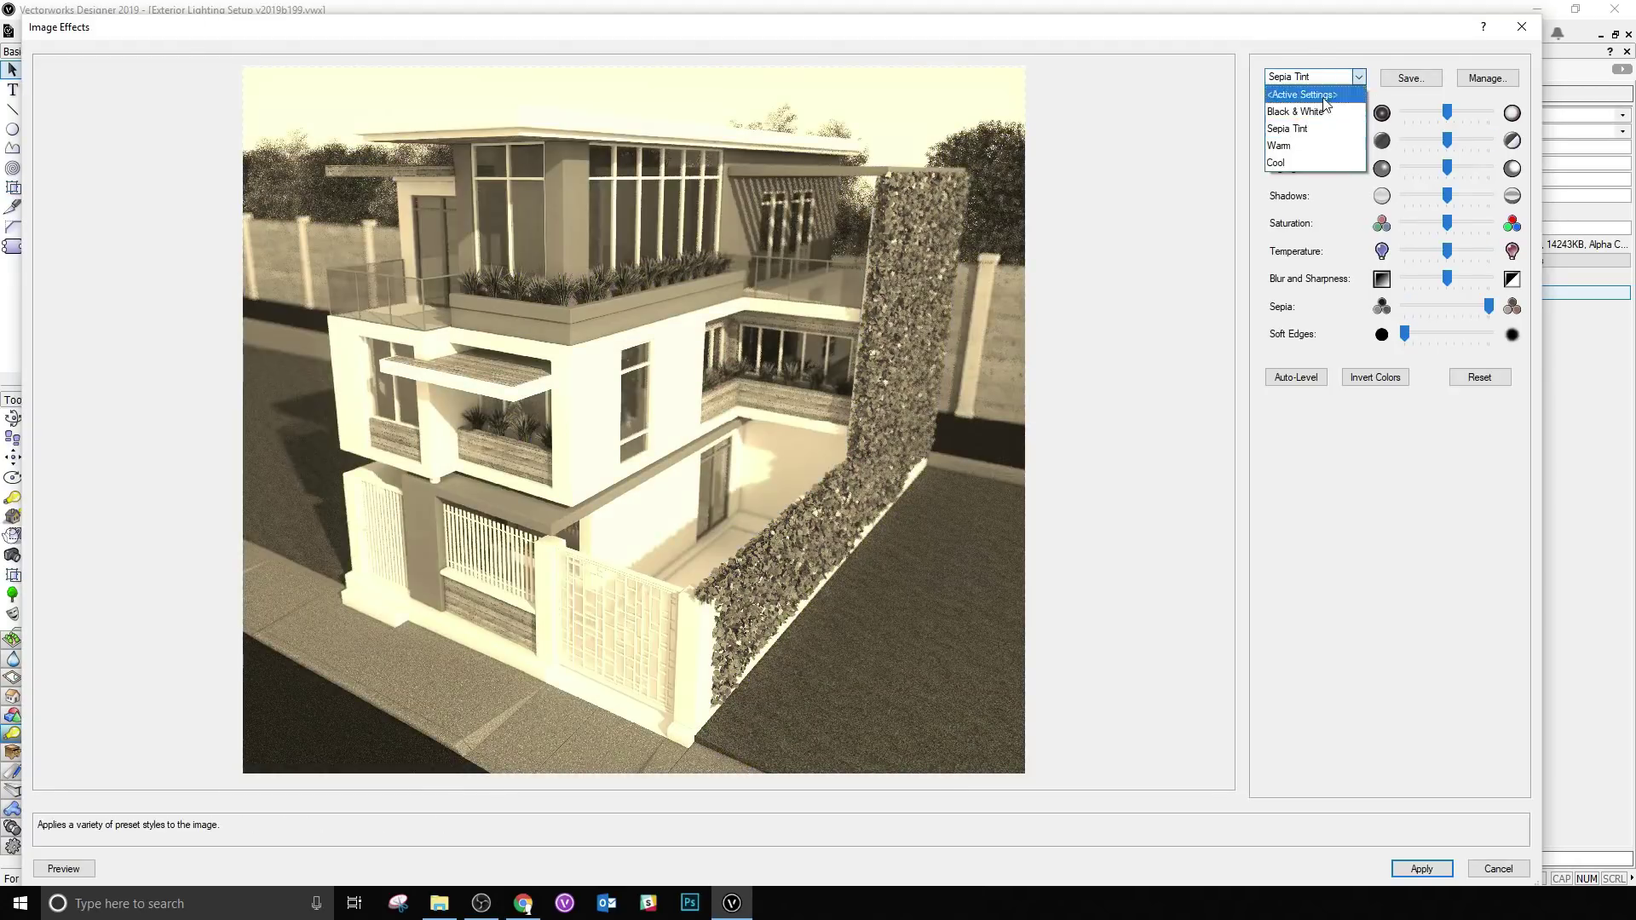
pyautogui.click(1300, 146)
pyautogui.click(1324, 85)
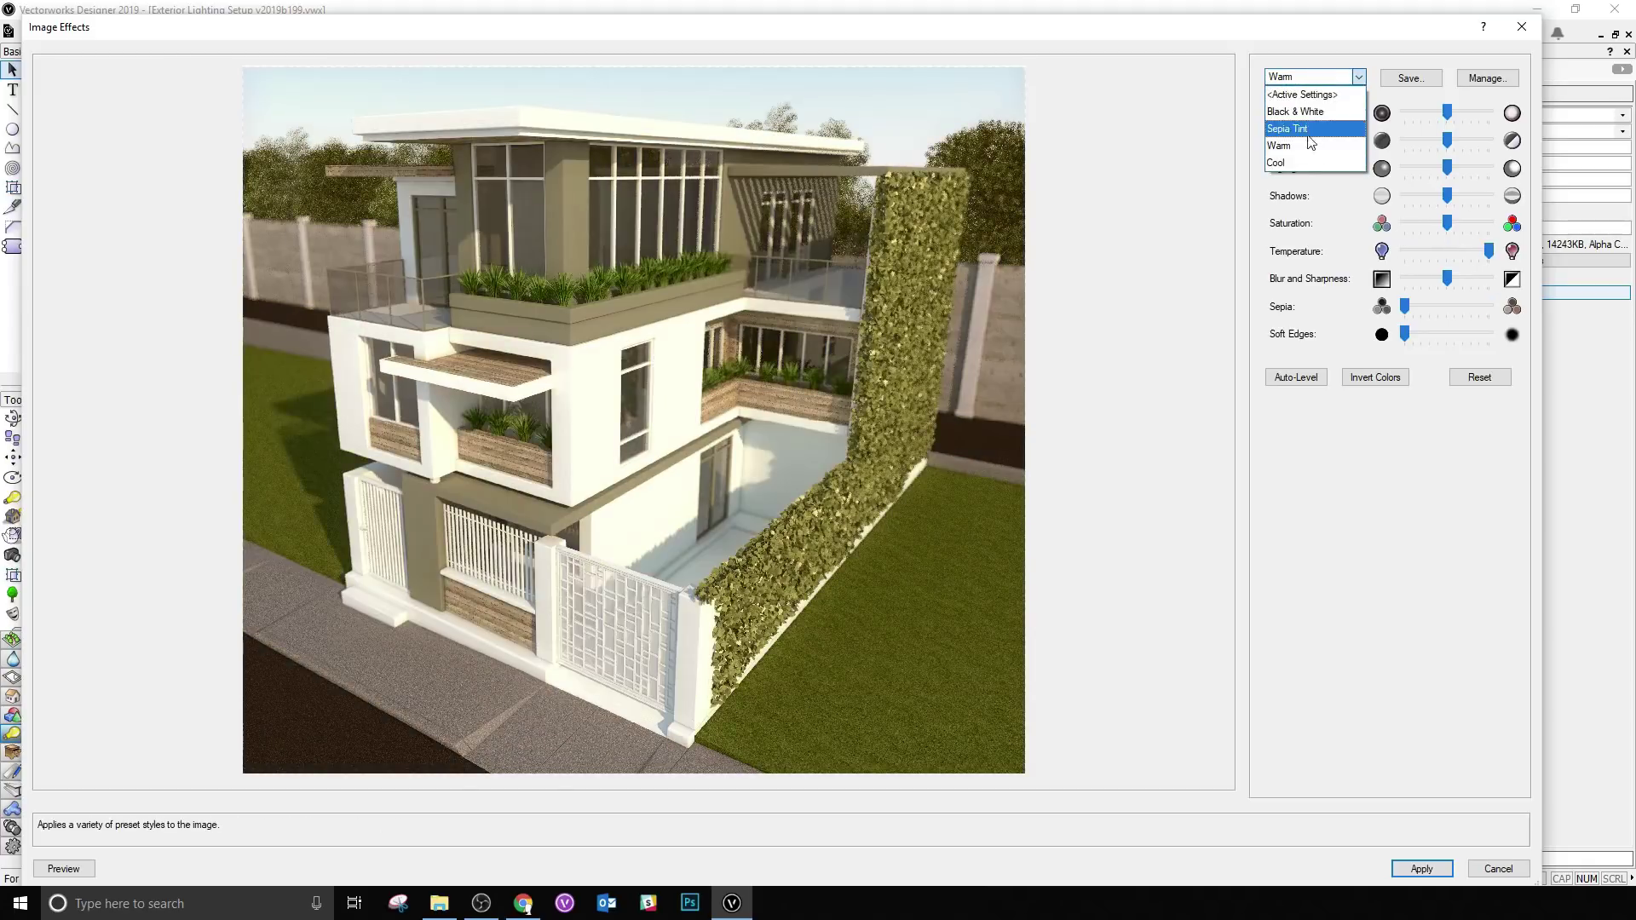
pyautogui.click(1296, 161)
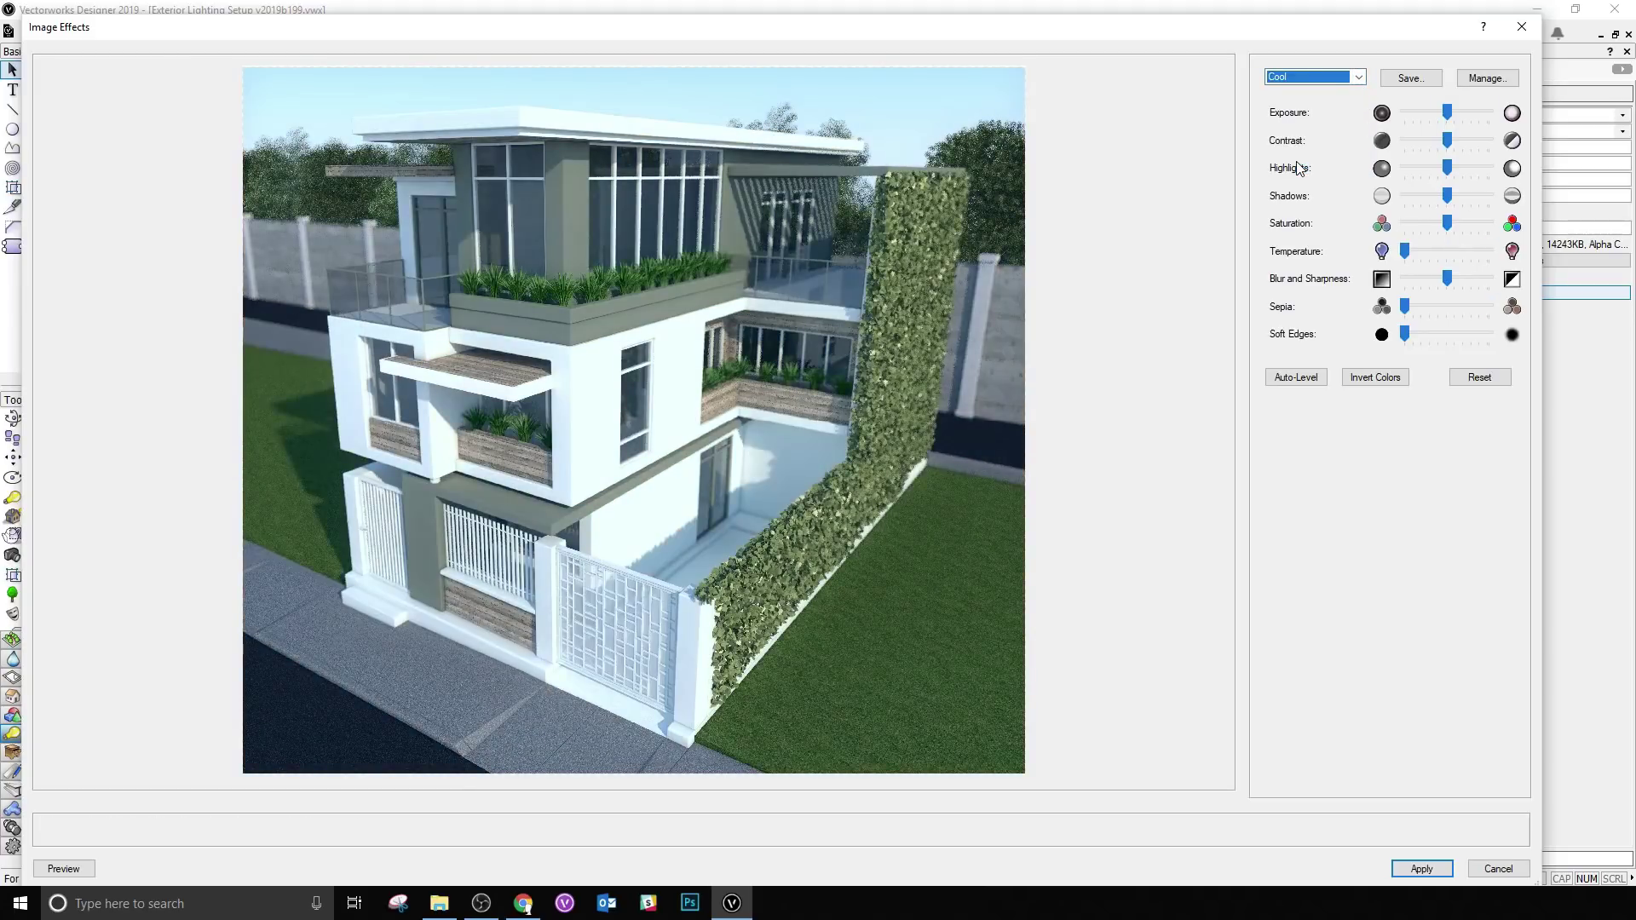
pyautogui.click(1488, 77)
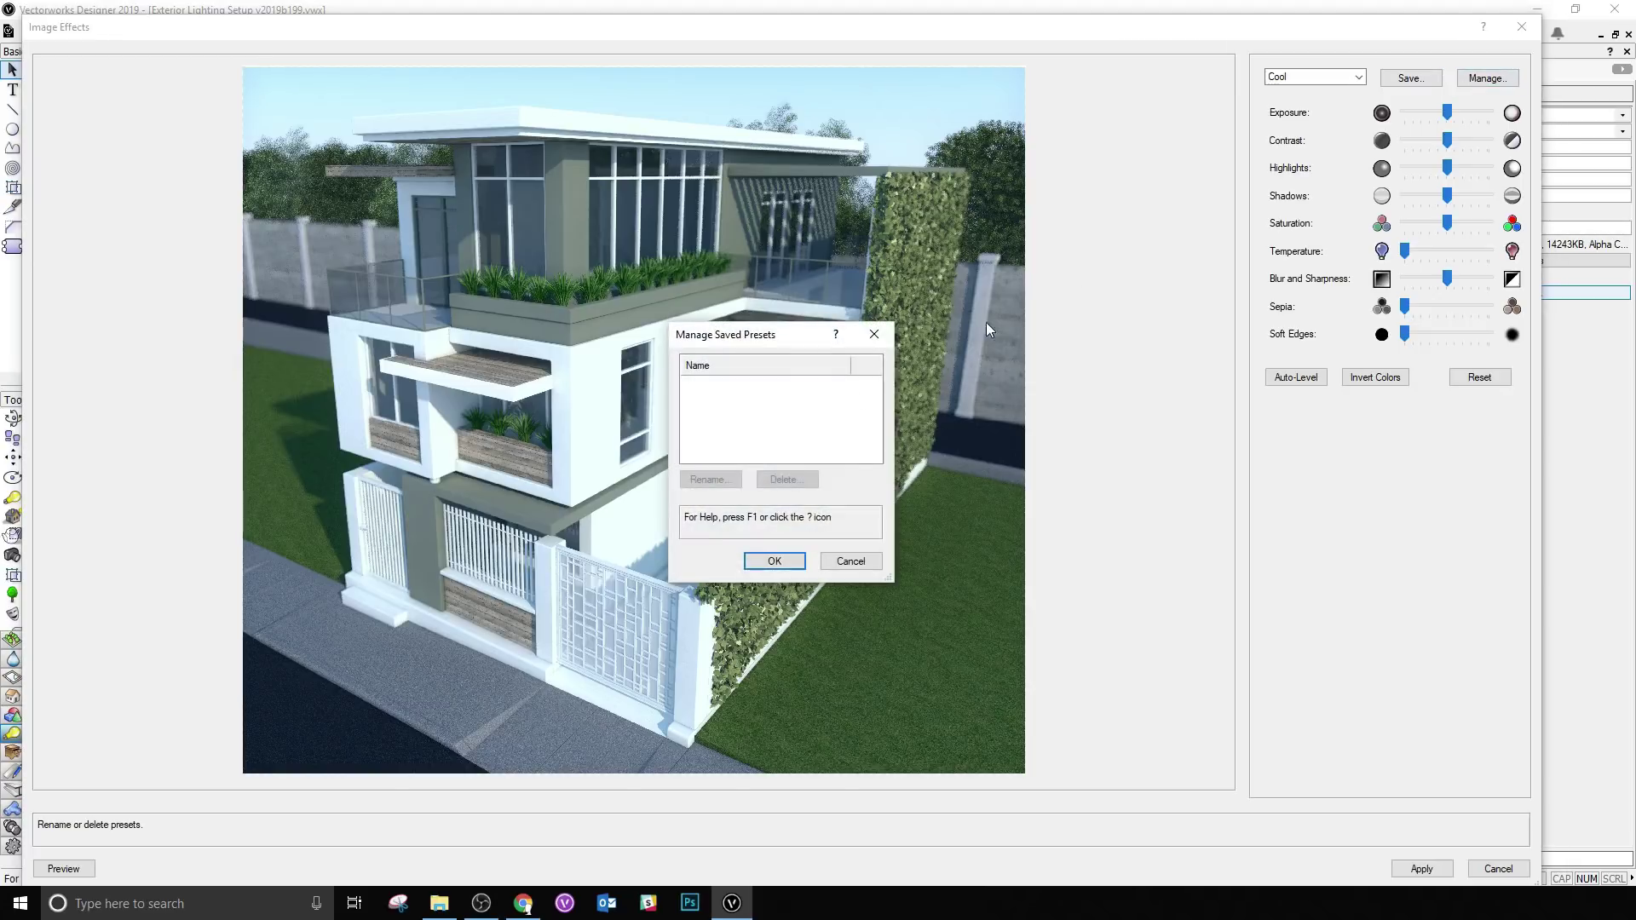
pyautogui.click(850, 561)
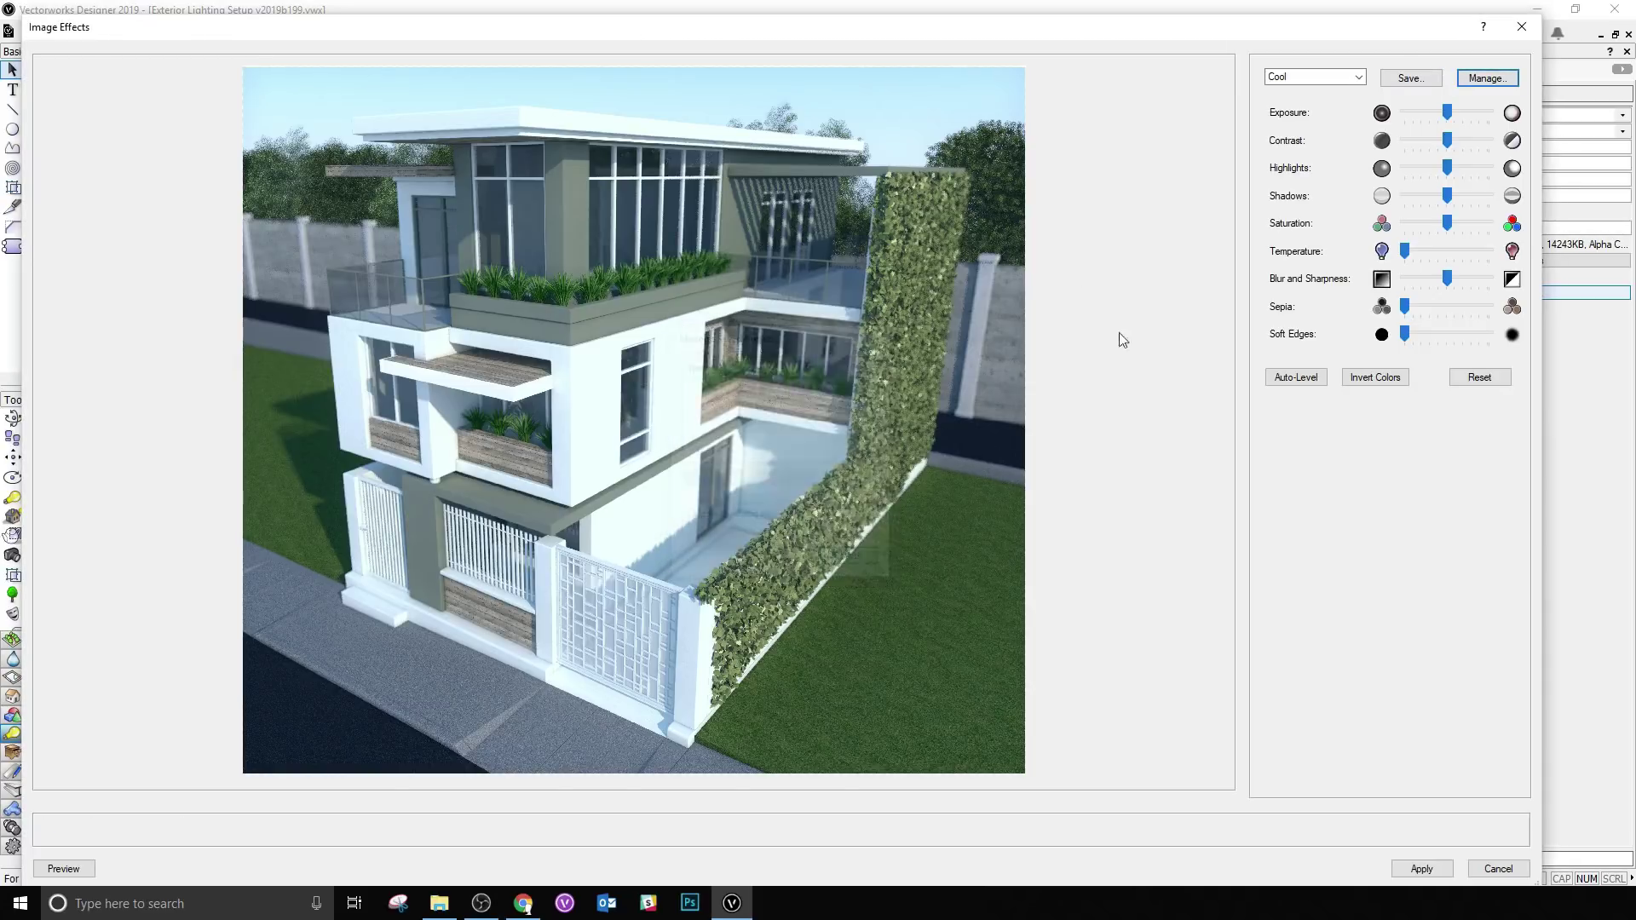
# Step: Return to the bitmap's active settings, reset all of its image effects and invert the colors
pyautogui.click(1344, 77)
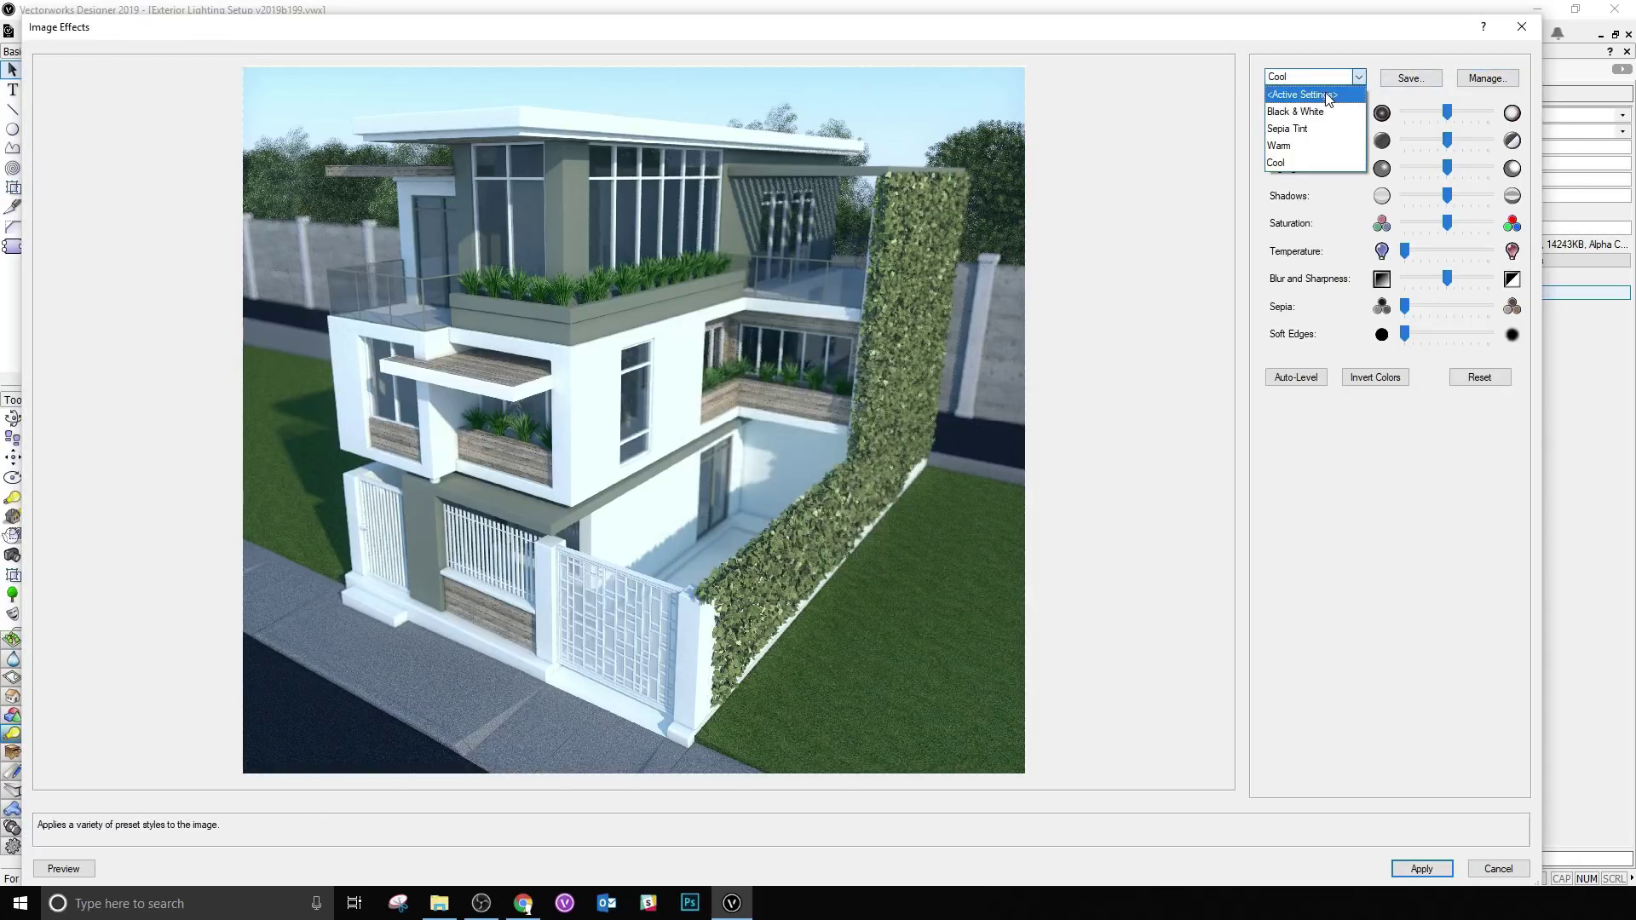
pyautogui.click(1326, 94)
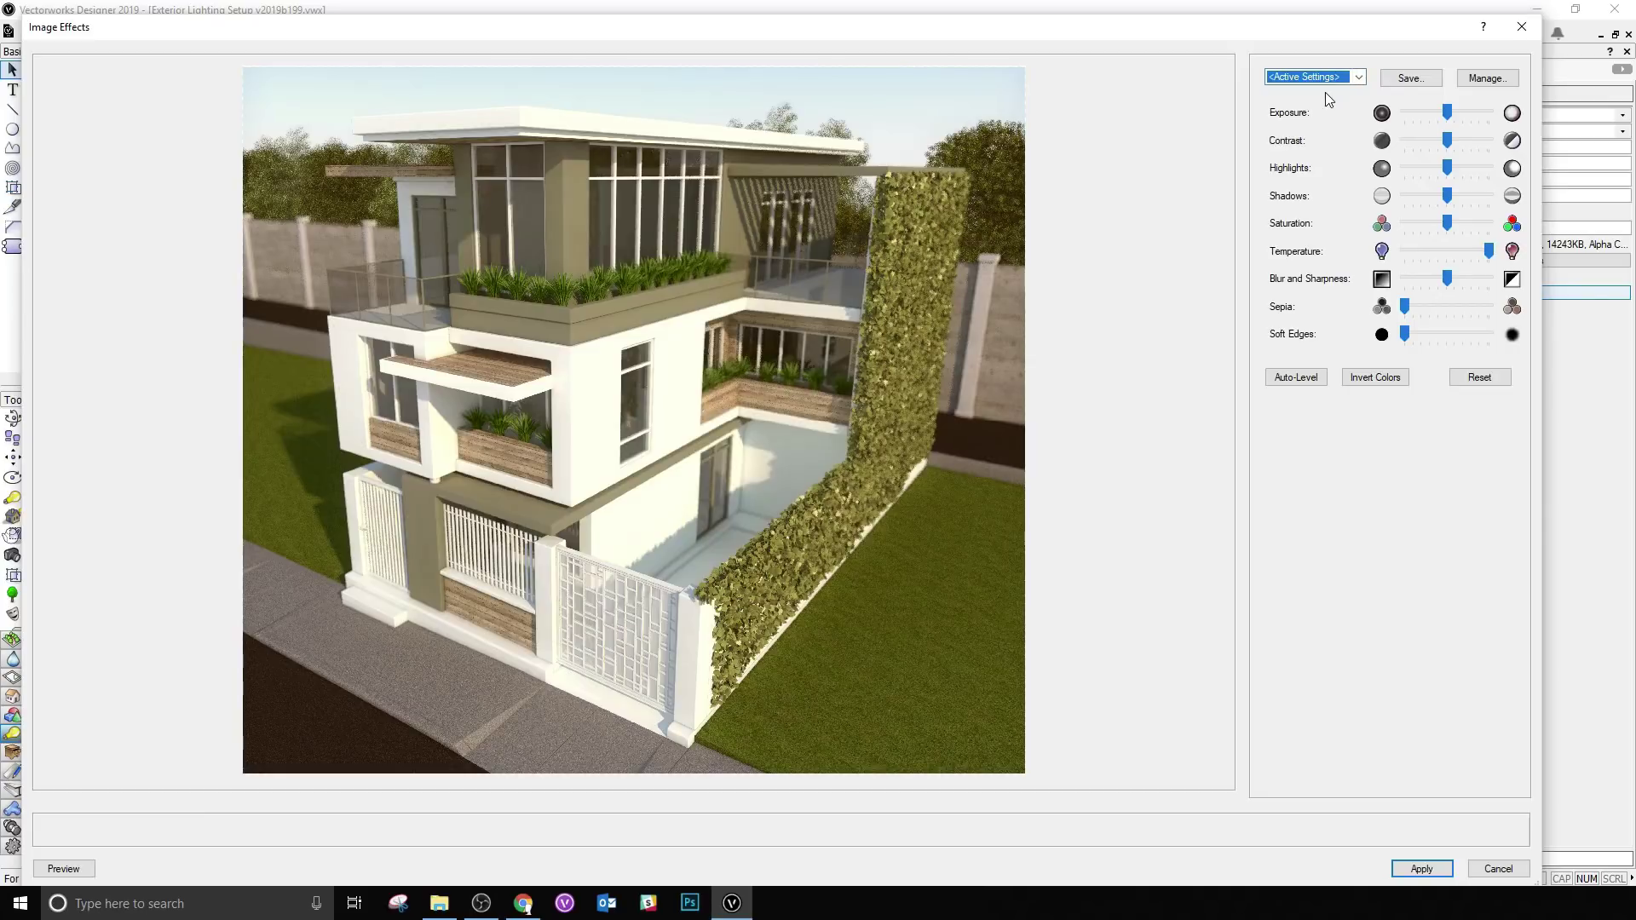
pyautogui.click(1478, 378)
pyautogui.click(1377, 380)
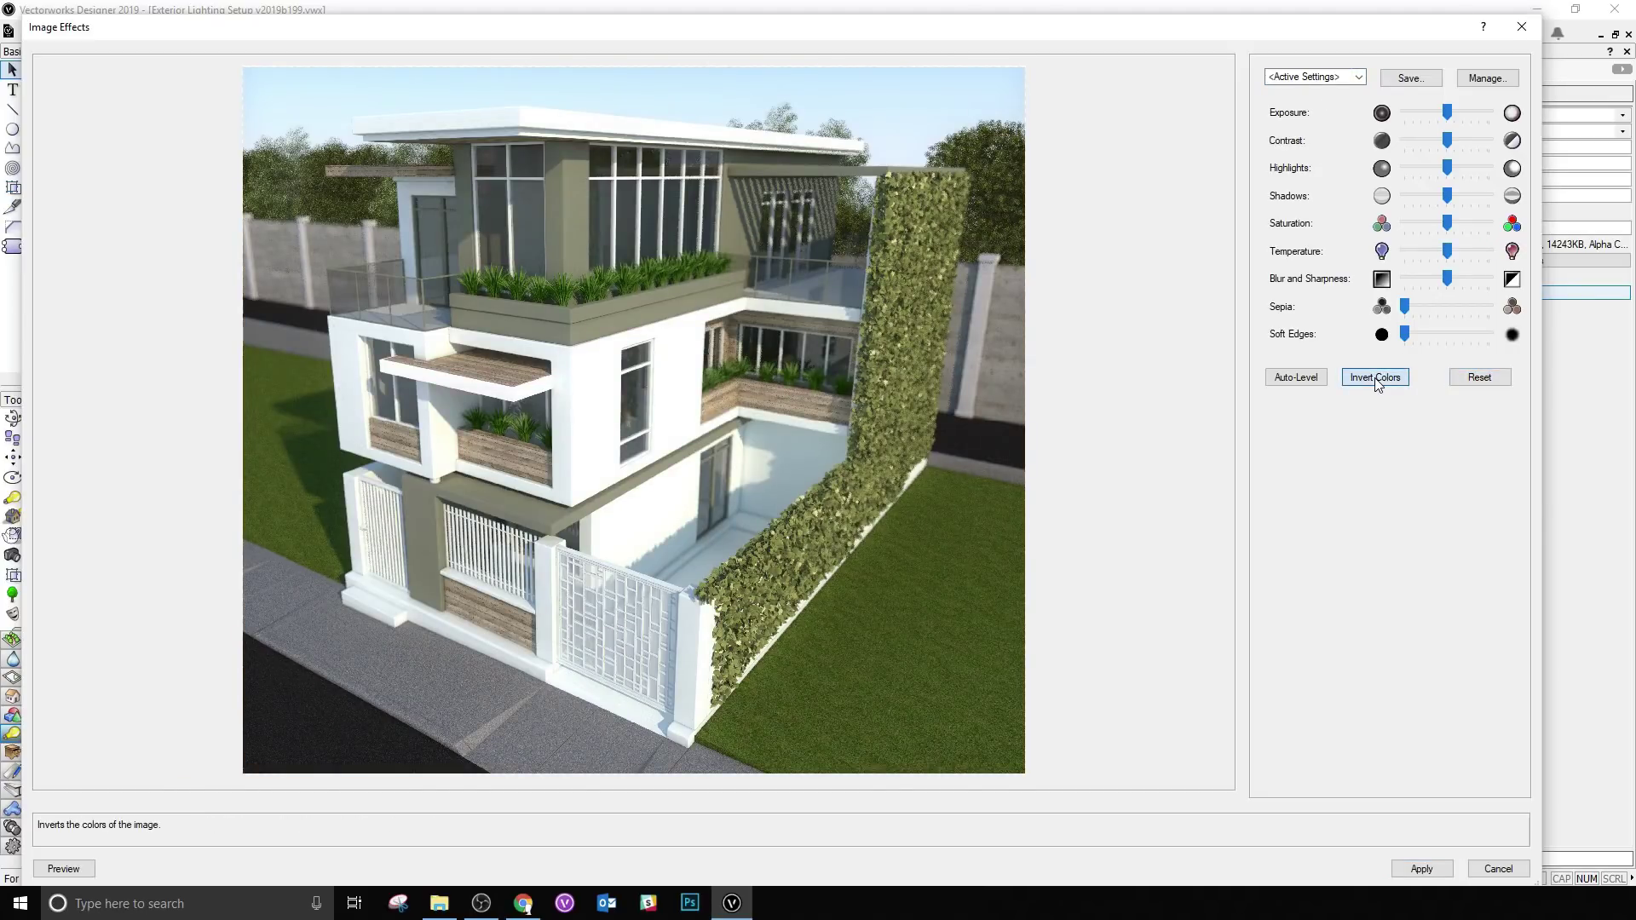
# Step: Save the current settings as a preset named Inverted Colors and apply the effect to the bitmap
pyautogui.click(1407, 81)
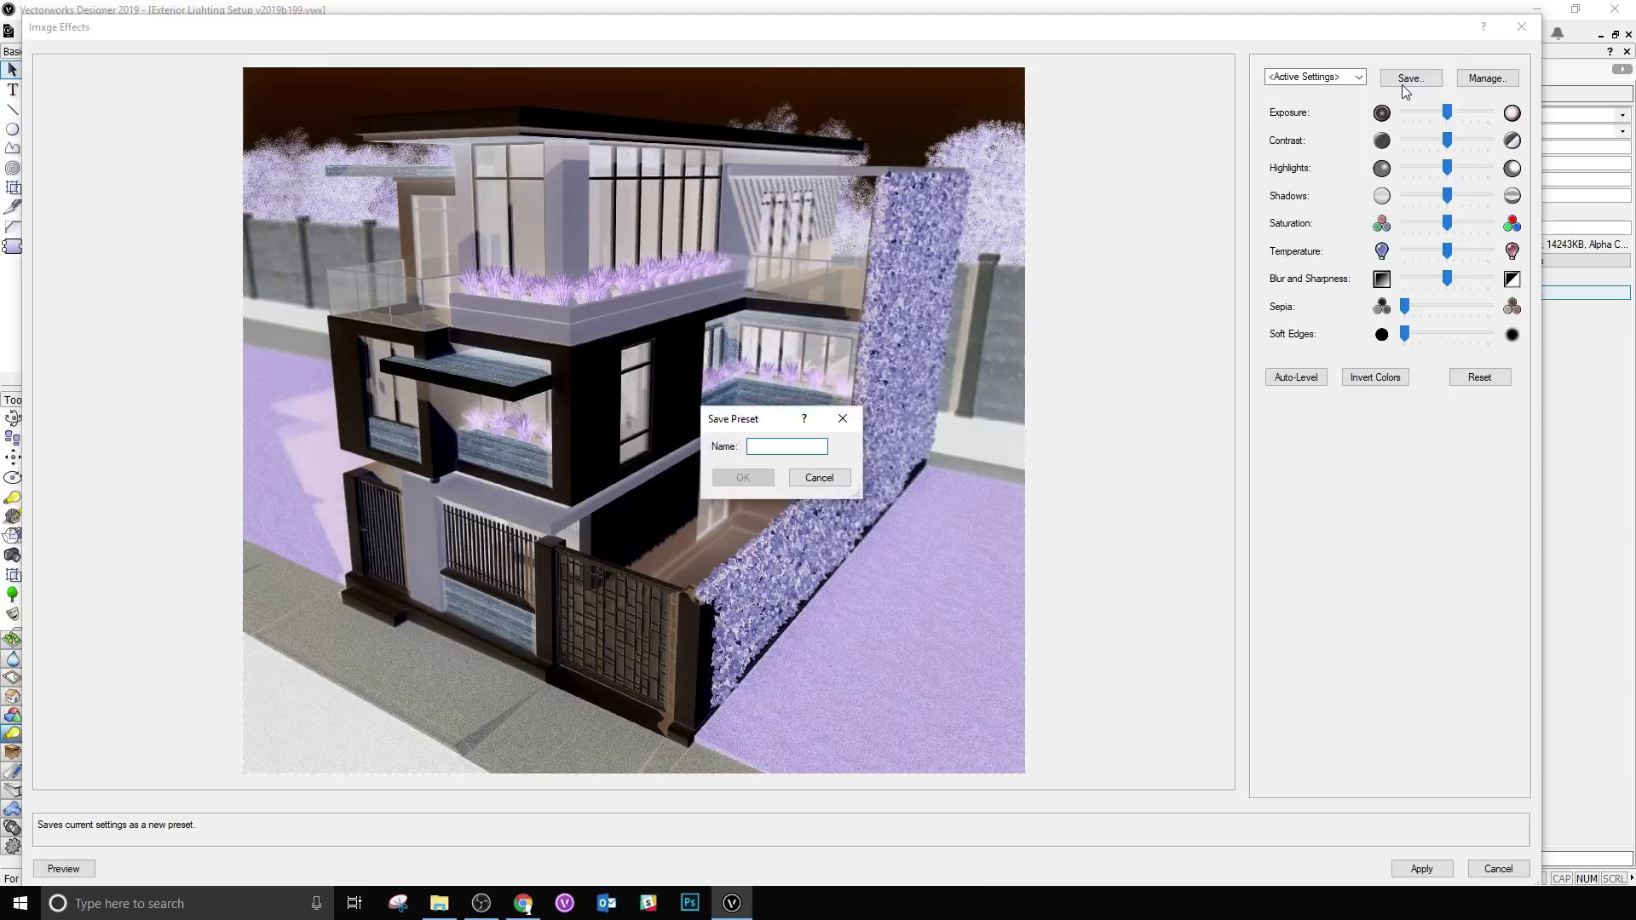
pyautogui.write('Inverted Colors')
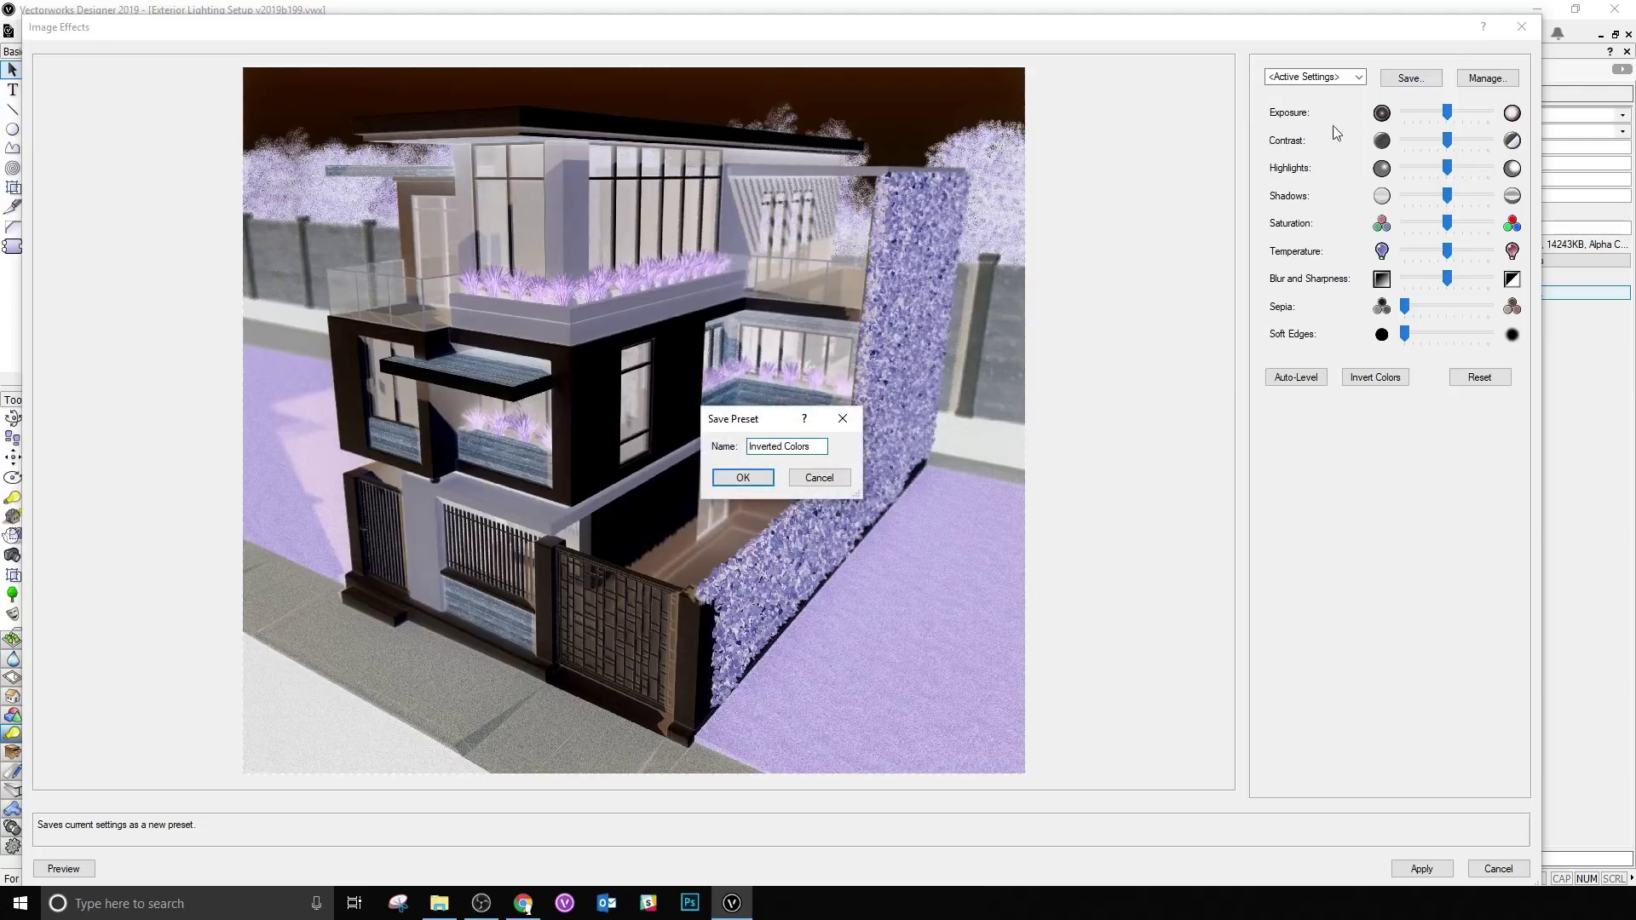
pyautogui.click(764, 478)
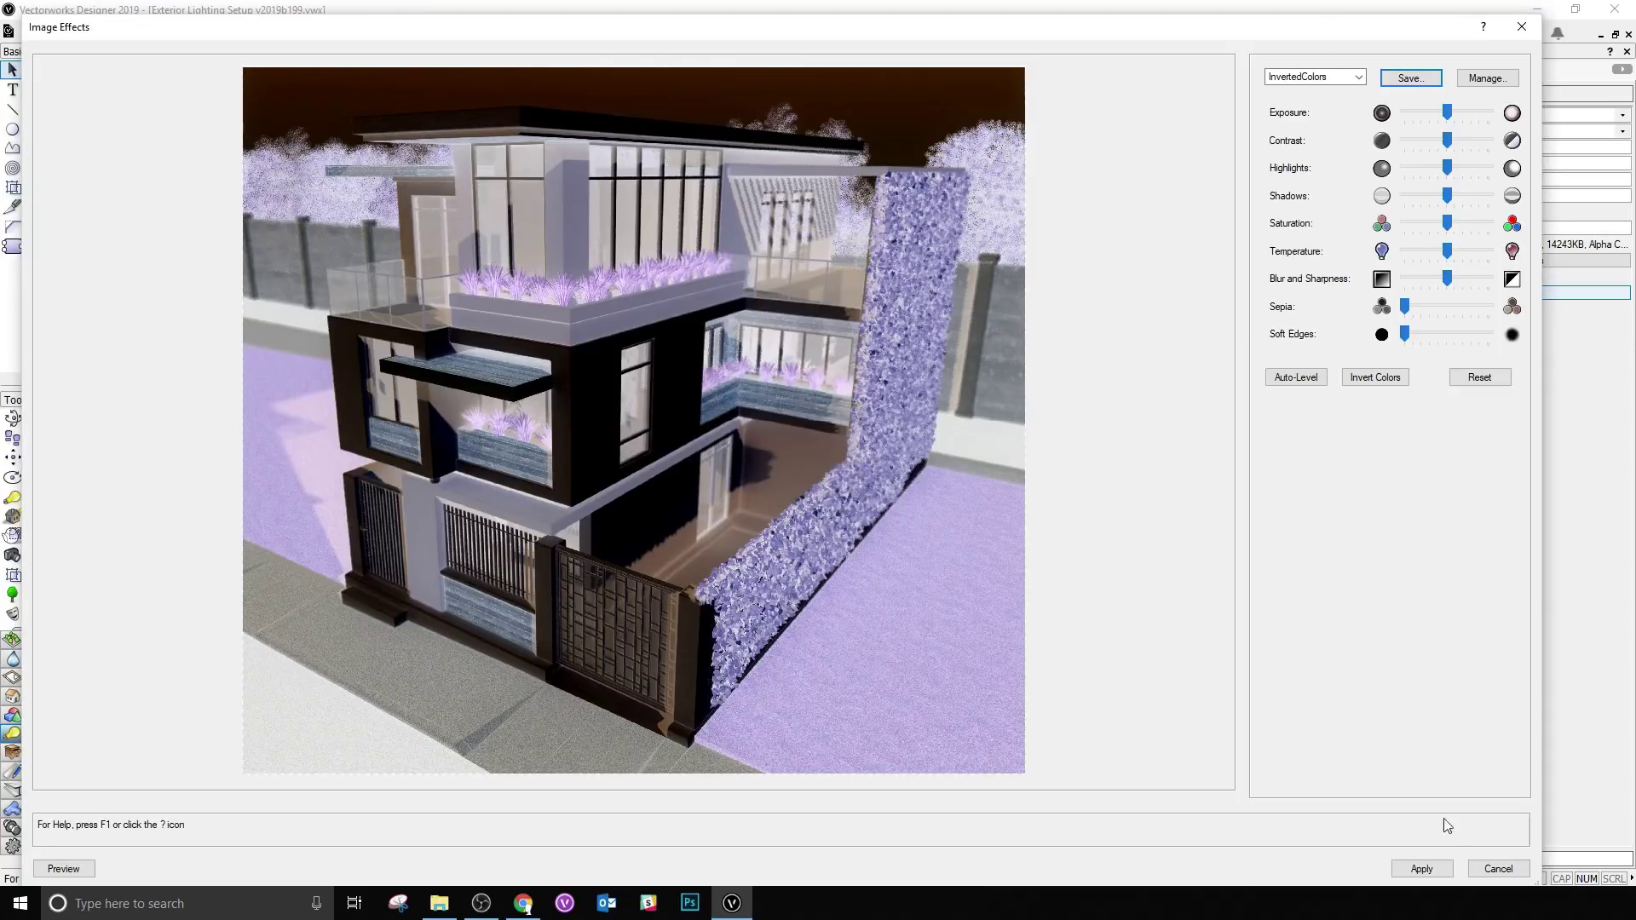
pyautogui.click(1425, 874)
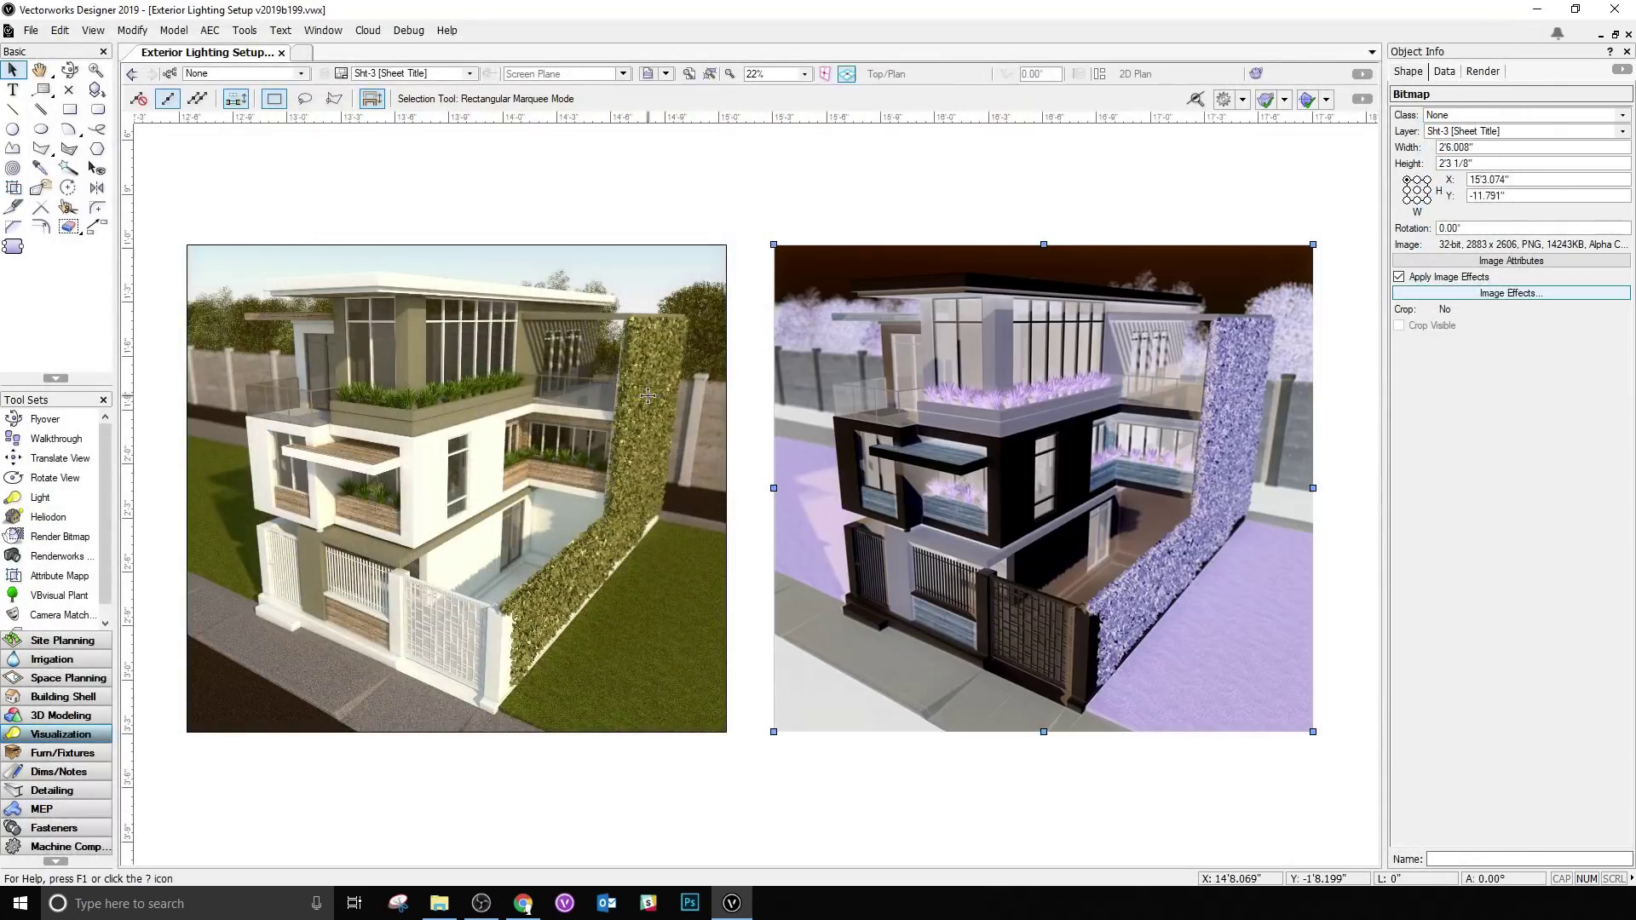
# Step: Try the saved InvertedColors preset on the rendered viewport
pyautogui.click(651, 394)
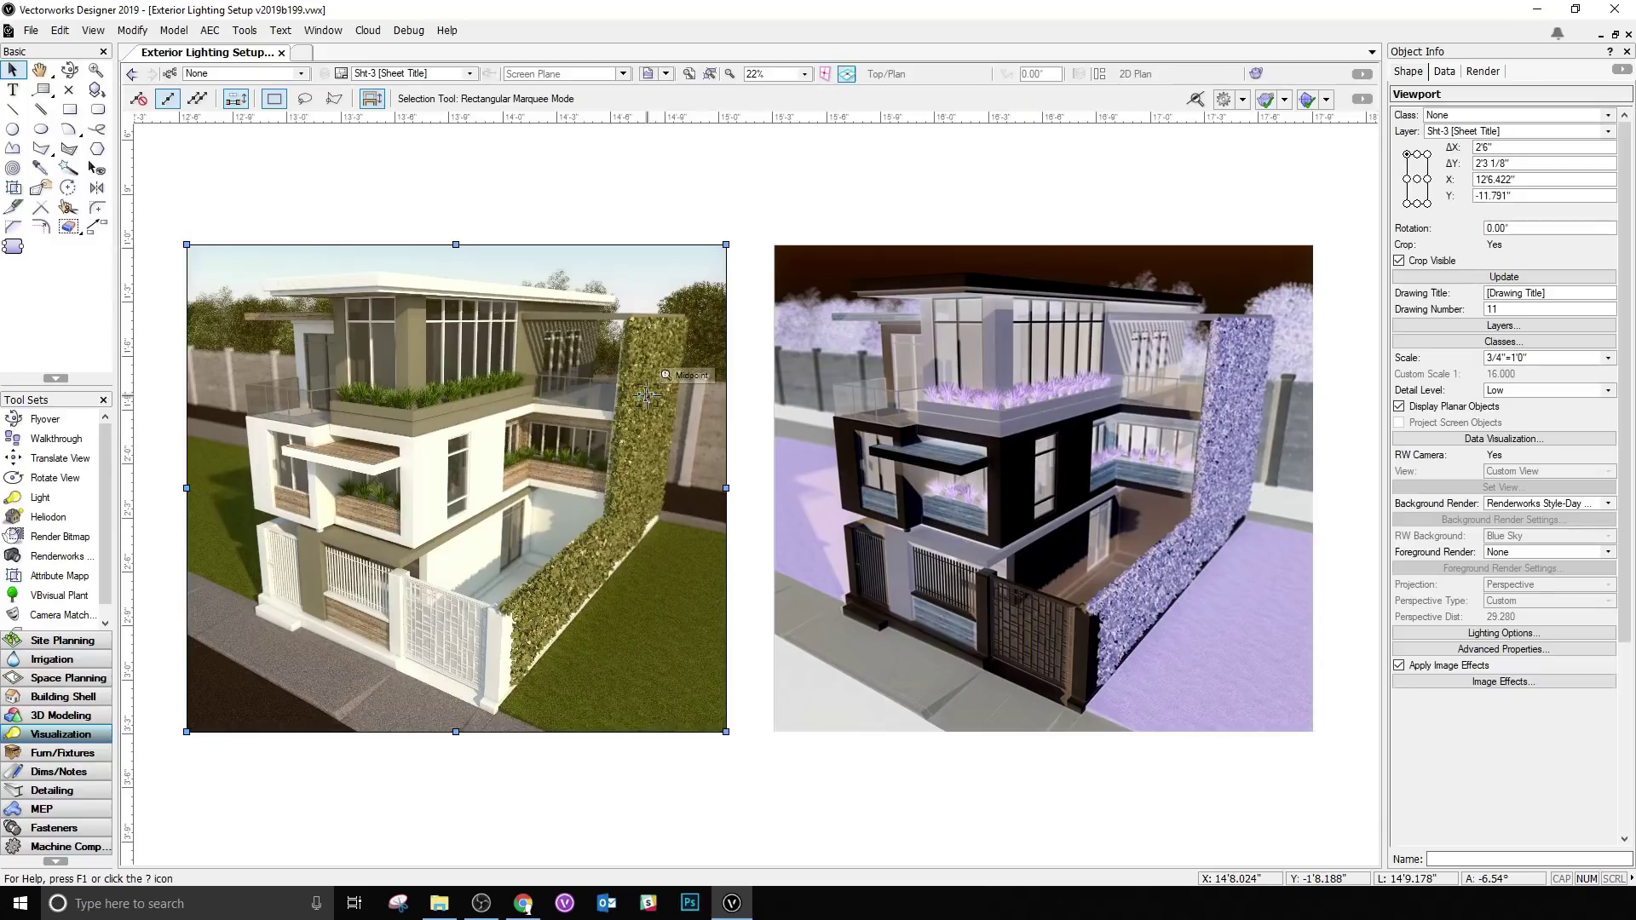
pyautogui.click(1515, 684)
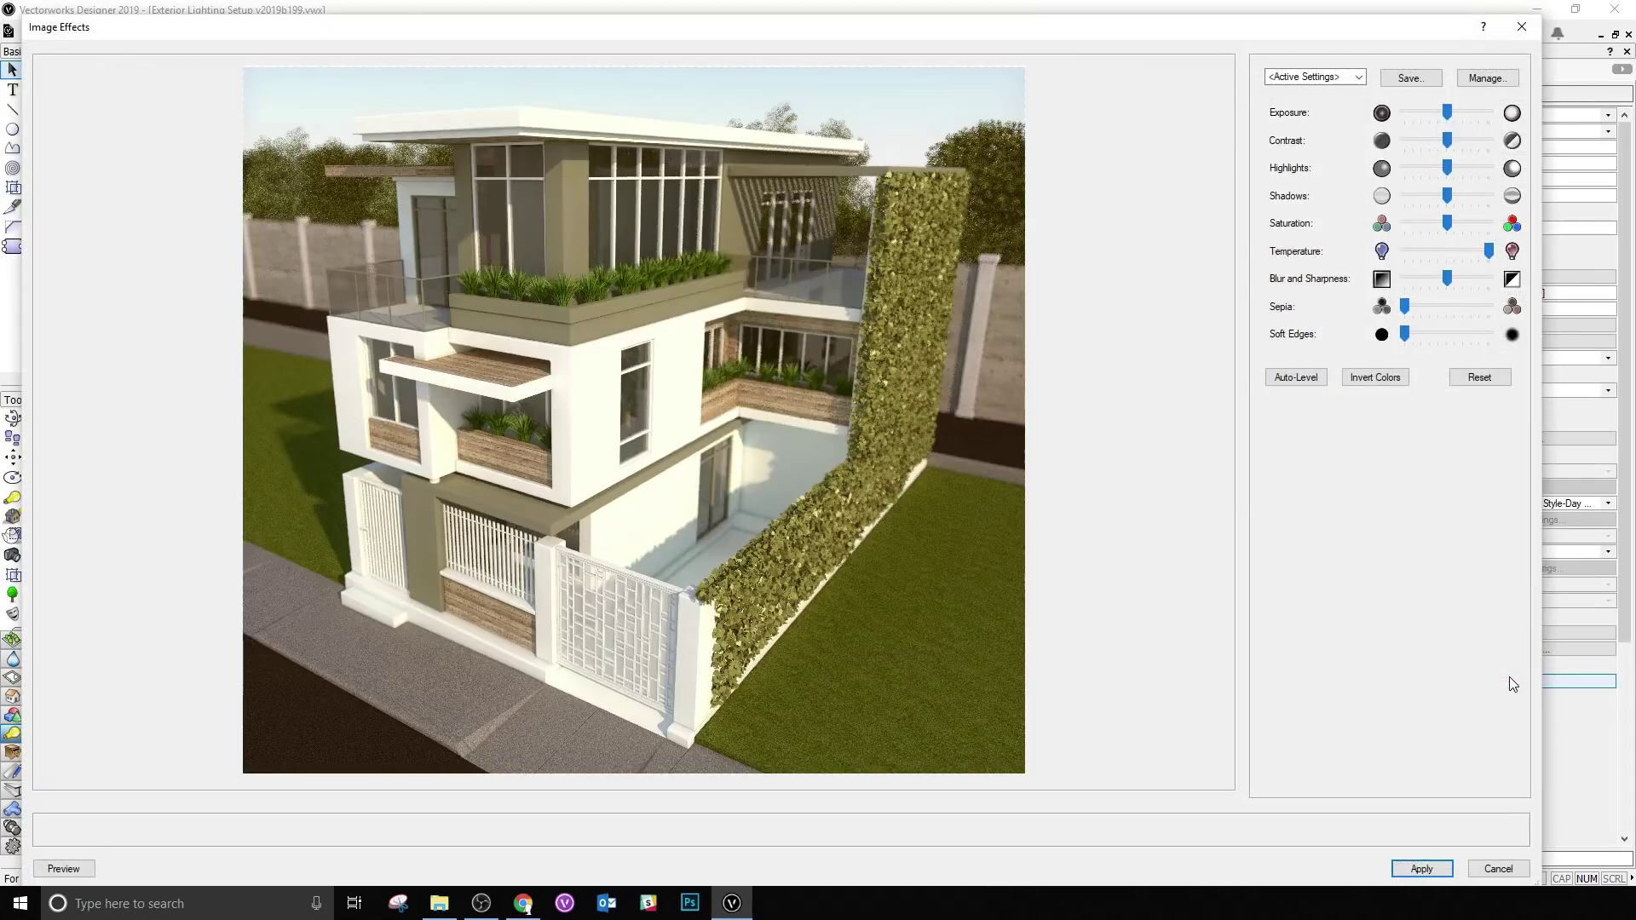
pyautogui.click(1359, 78)
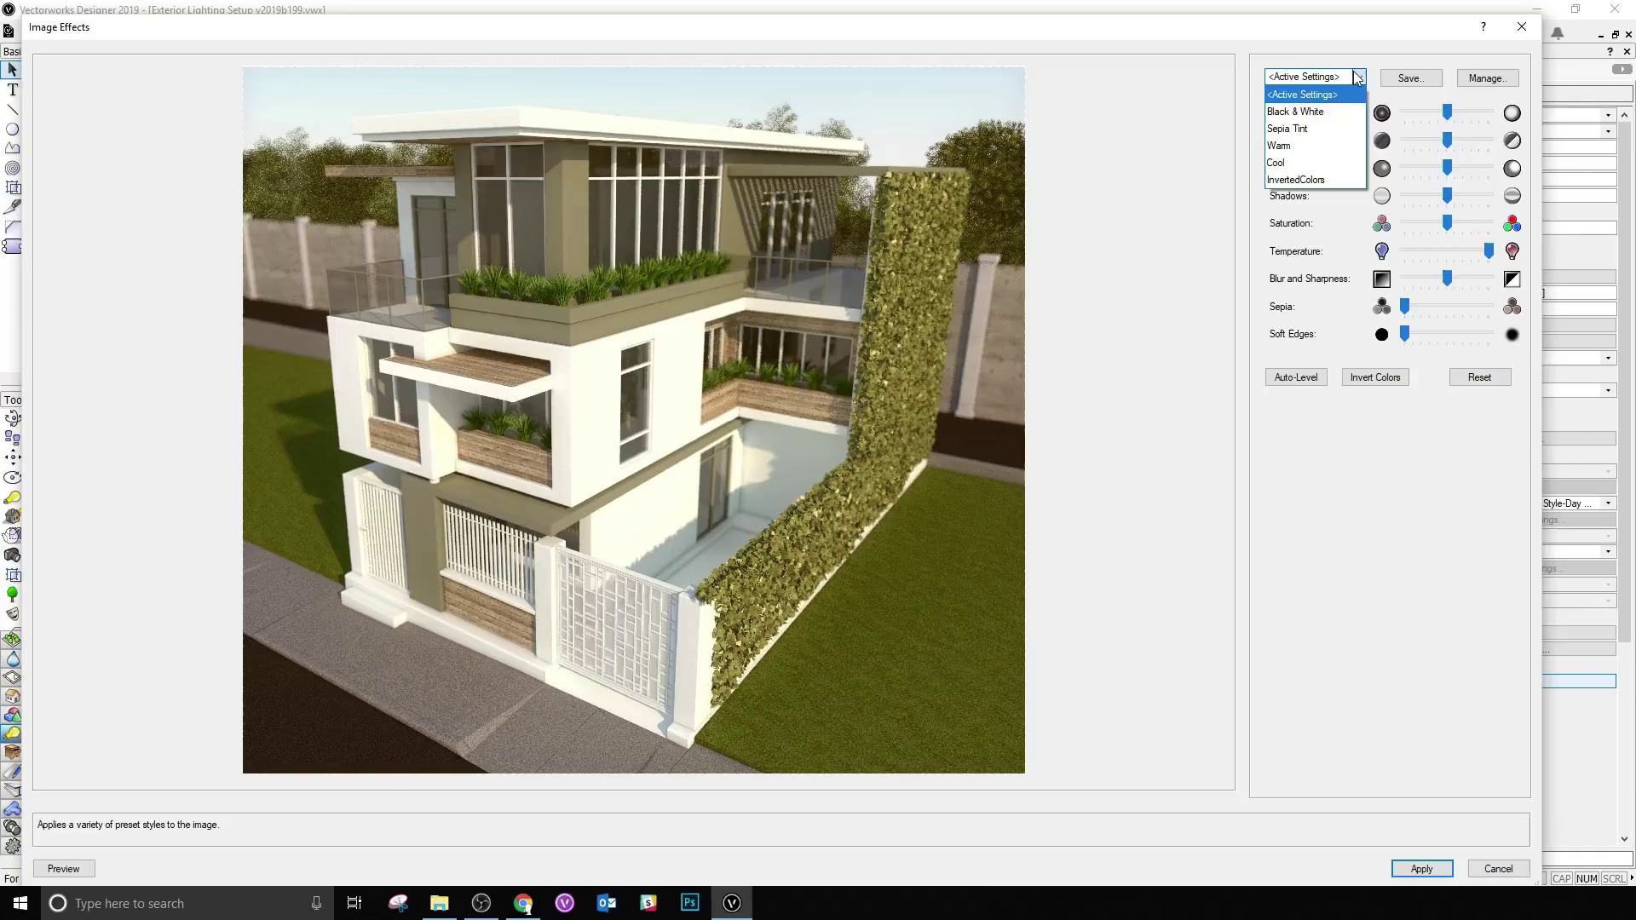
pyautogui.click(1313, 175)
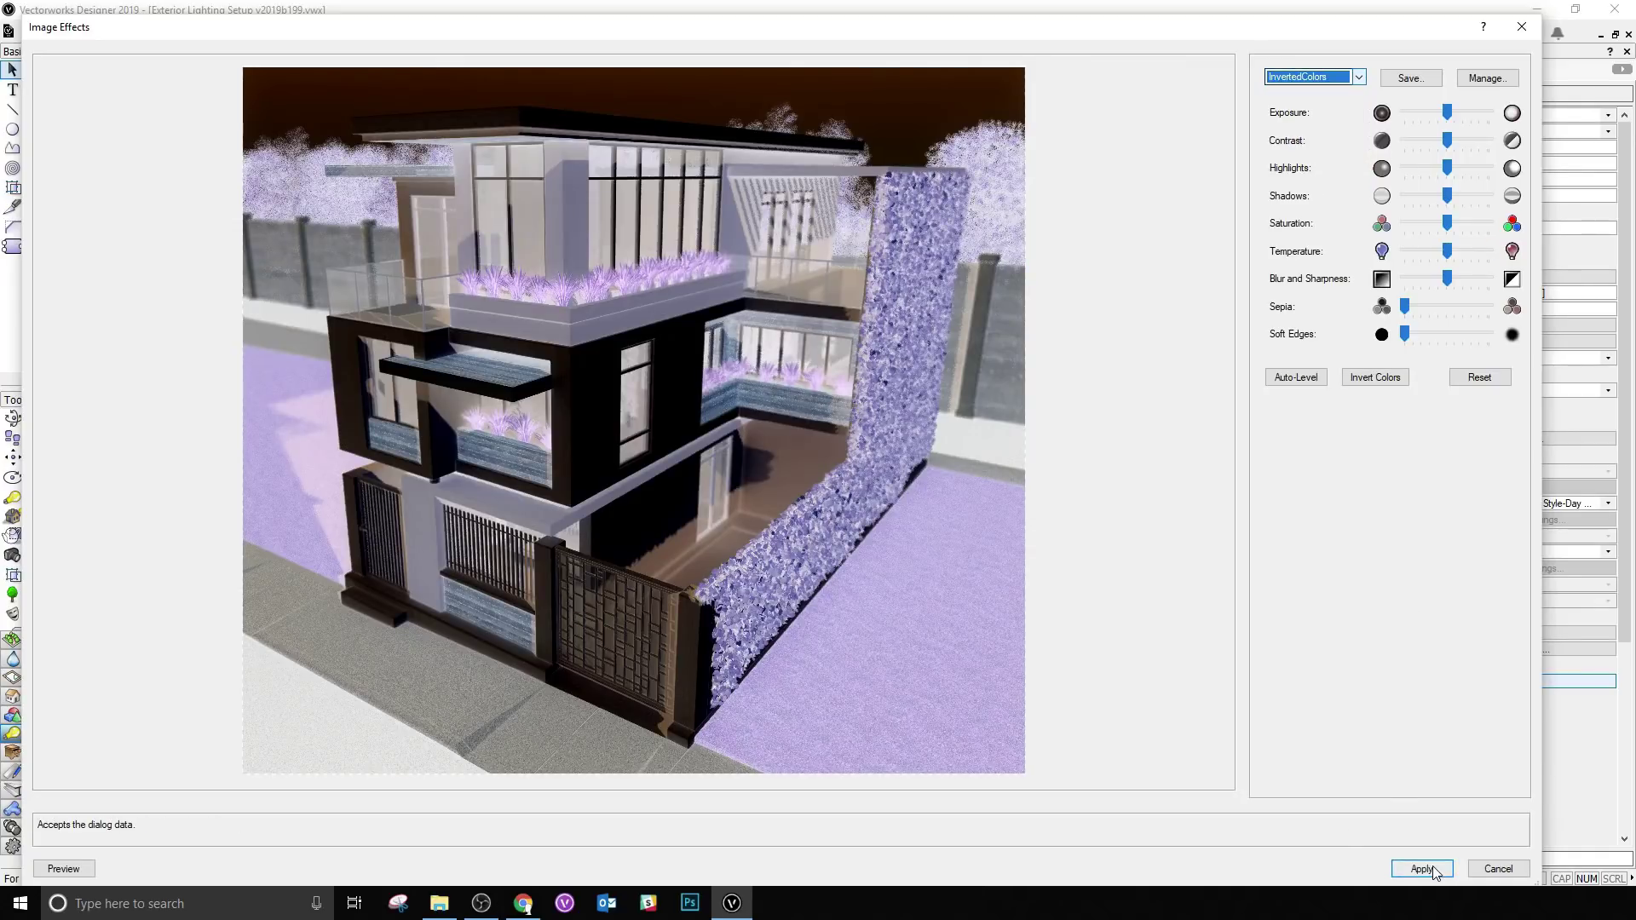
pyautogui.click(1479, 376)
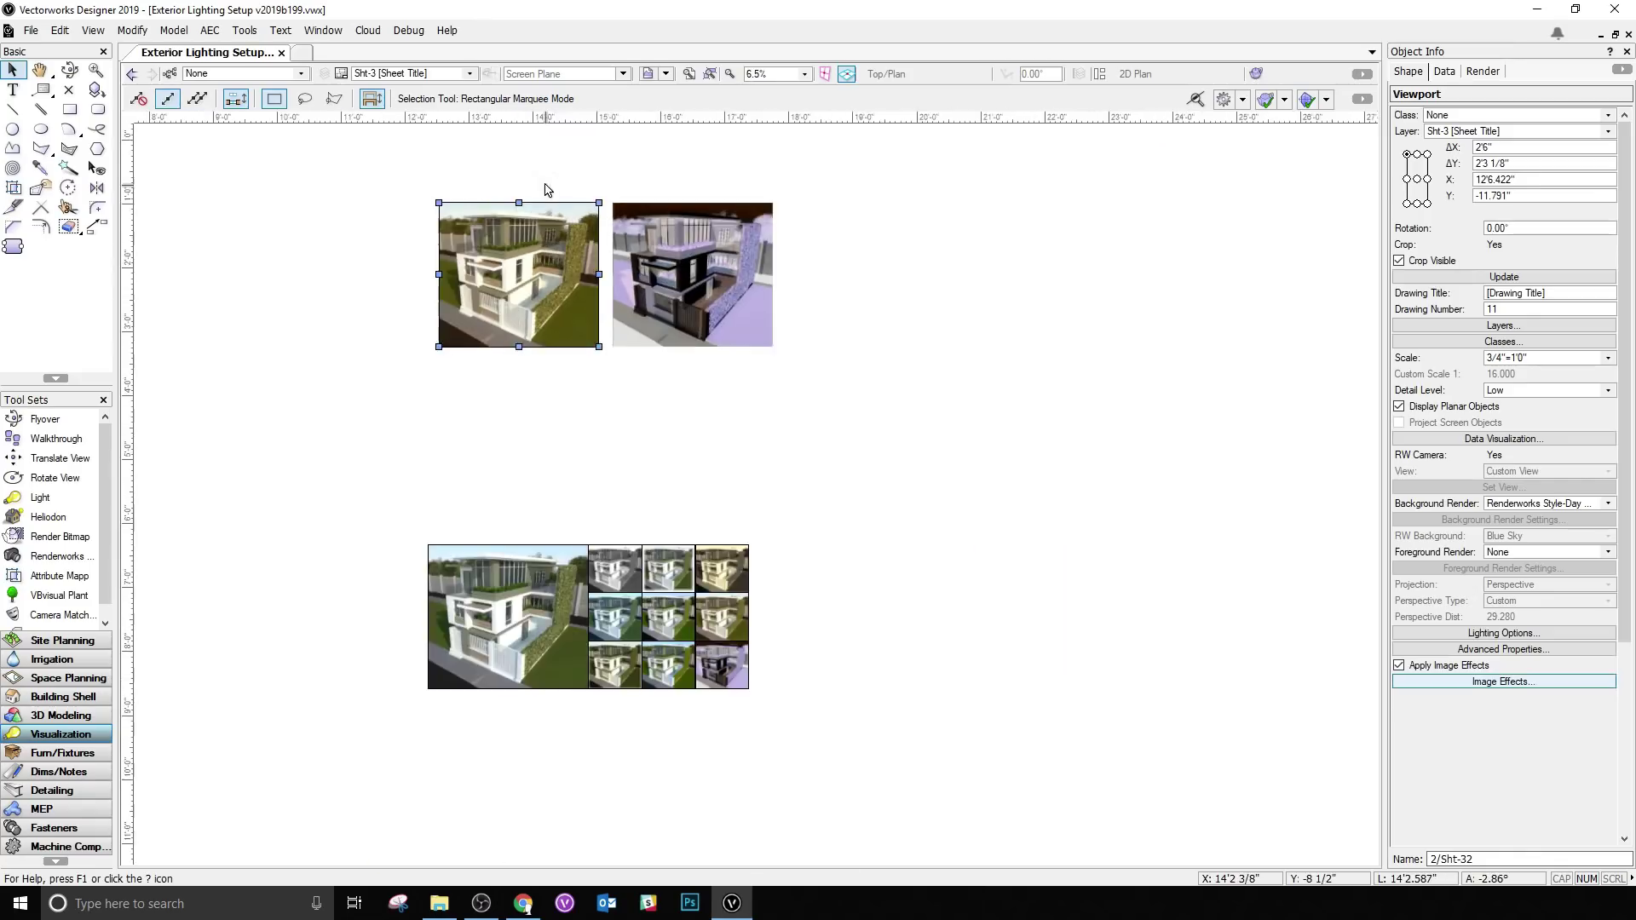
# Step: Fit the group of ten viewports lower on the sheet to the view and clear the selection
pyautogui.scroll(-2, 546, 189)
pyautogui.moveTo(401, 366); pyautogui.dragTo(811, 583)
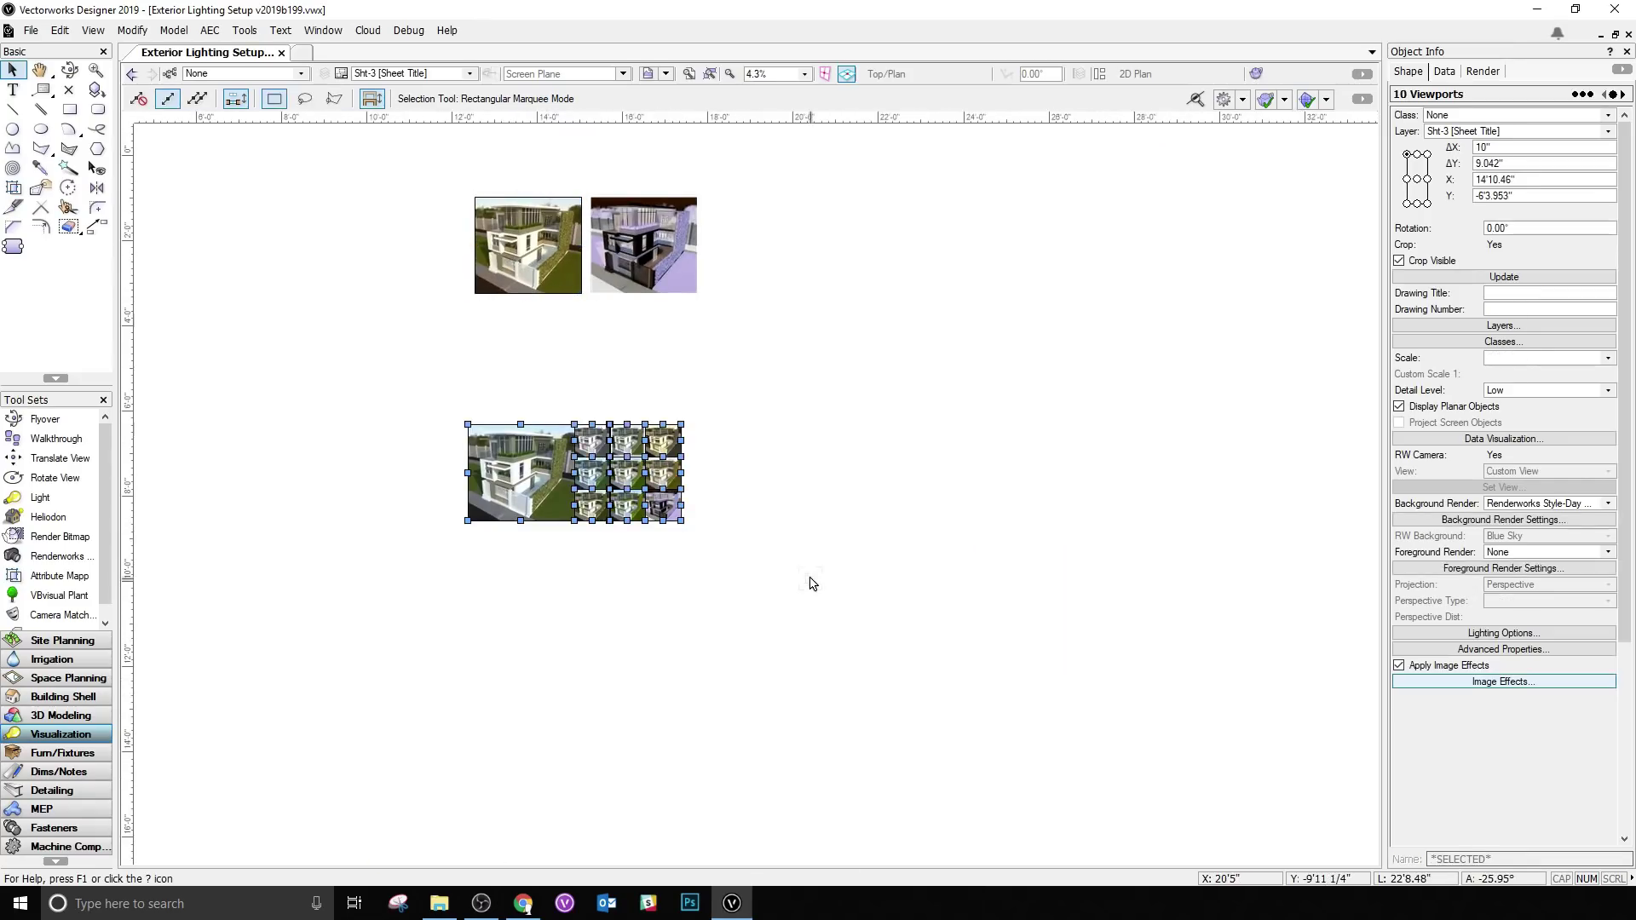
pyautogui.hotkey('ctrl', '4')
pyautogui.click(1106, 826)
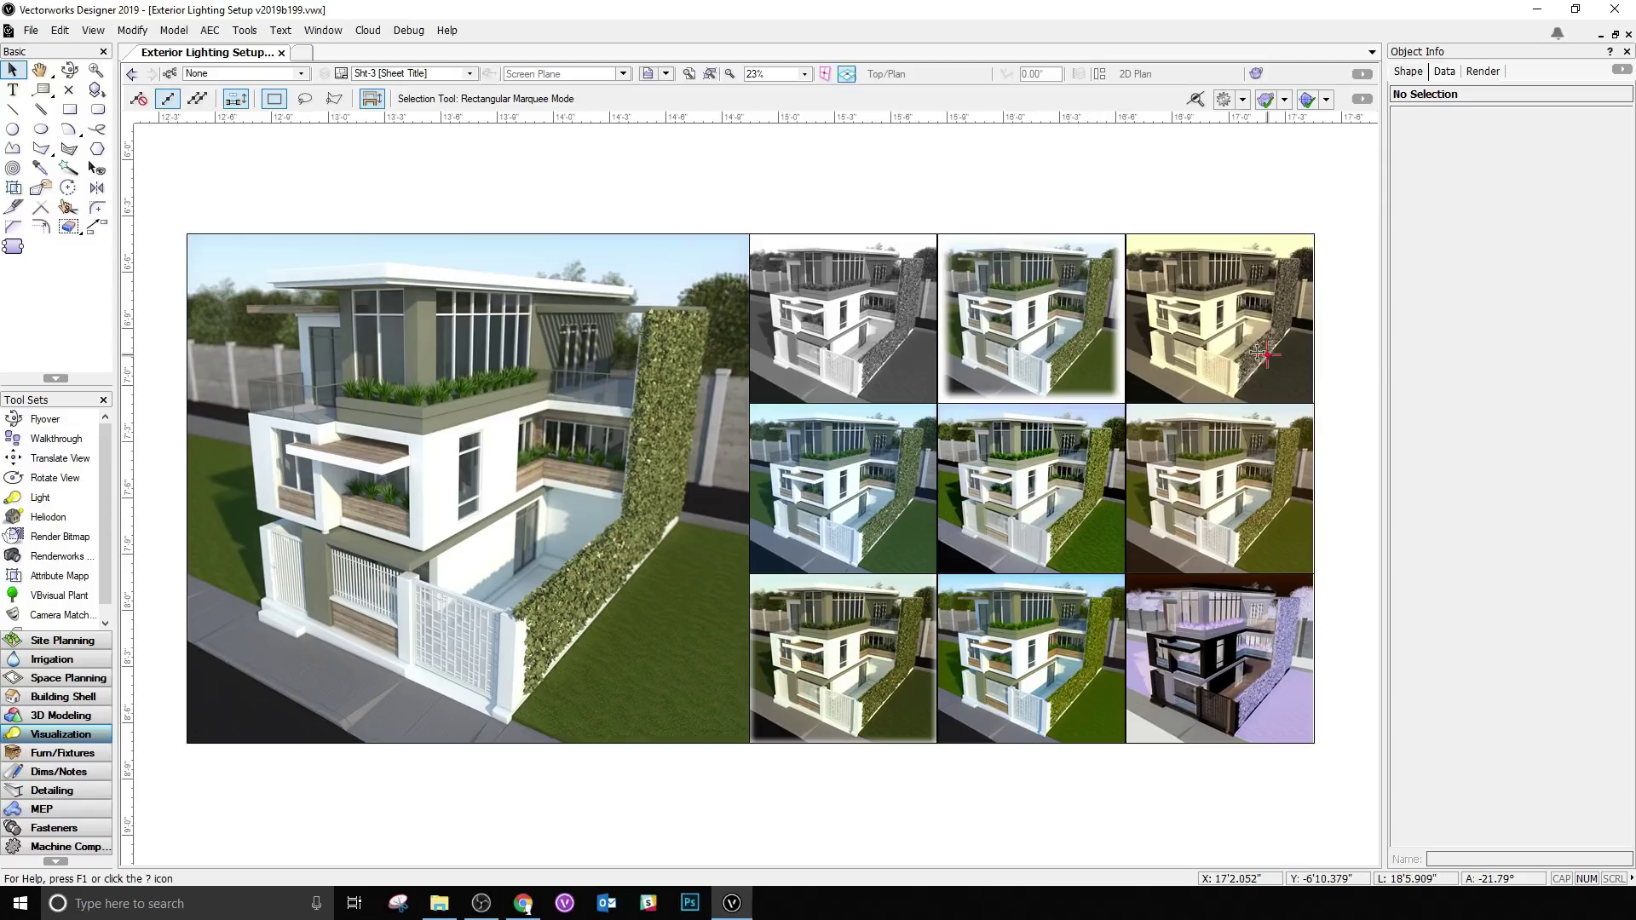
# Step: Examine the image effect variations in the viewport grid up close, including the sepia and soft-edged viewports
pyautogui.click(1228, 293)
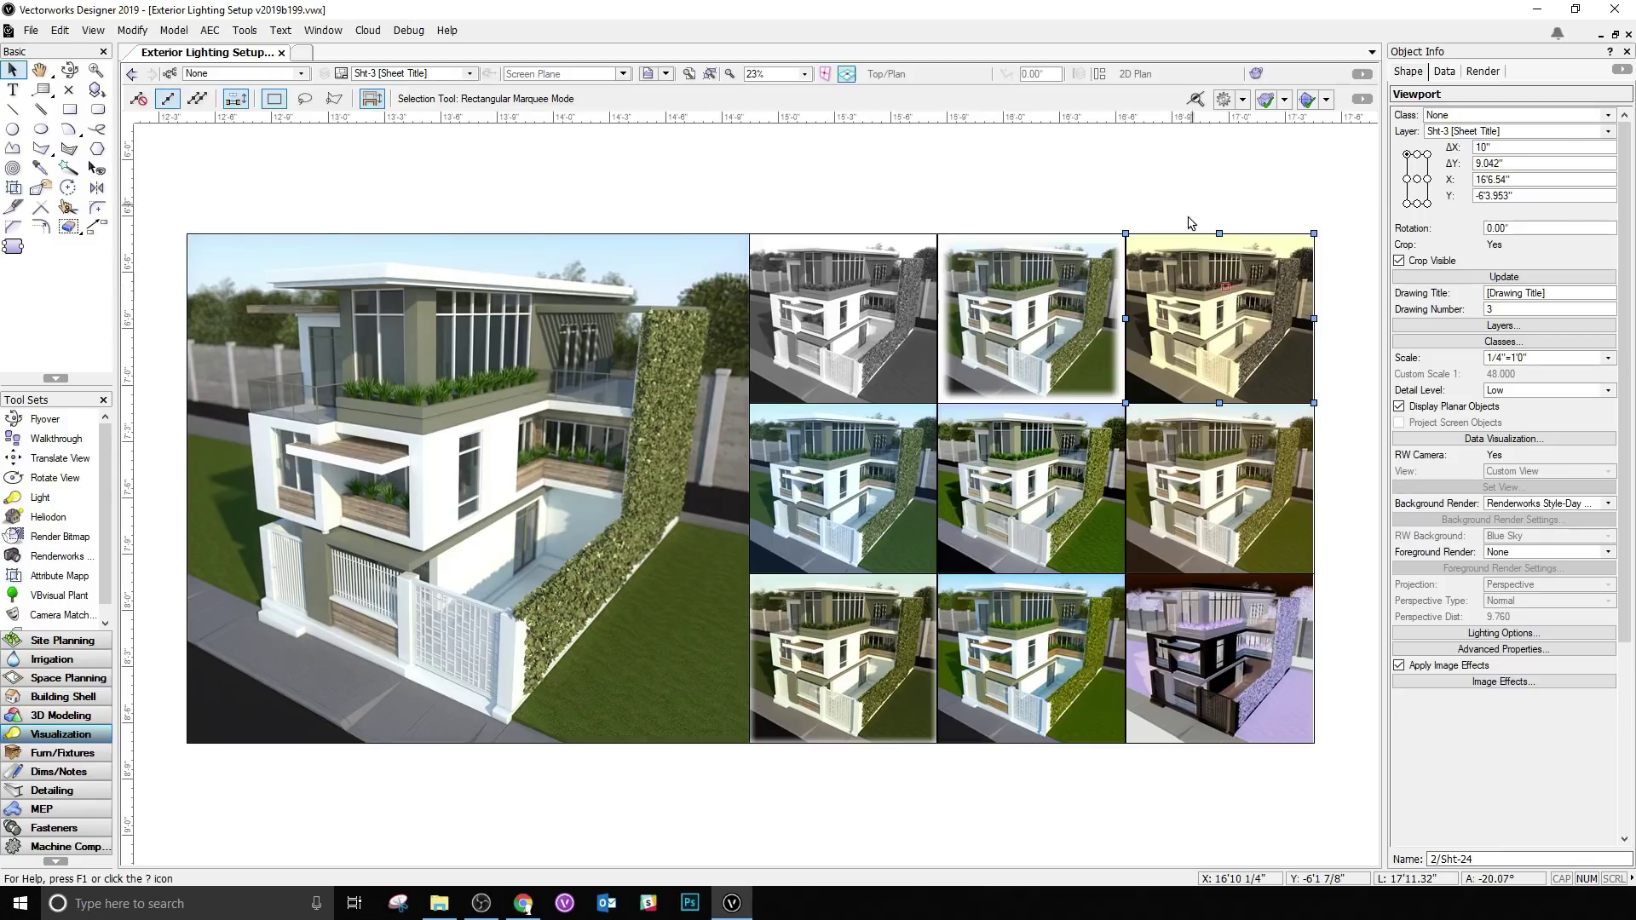
pyautogui.scroll(3, 1149, 501)
pyautogui.moveTo(1238, 498); pyautogui.dragTo(1016, 500, button='middle')
pyautogui.moveTo(182, 447); pyautogui.dragTo(249, 457, button='middle')
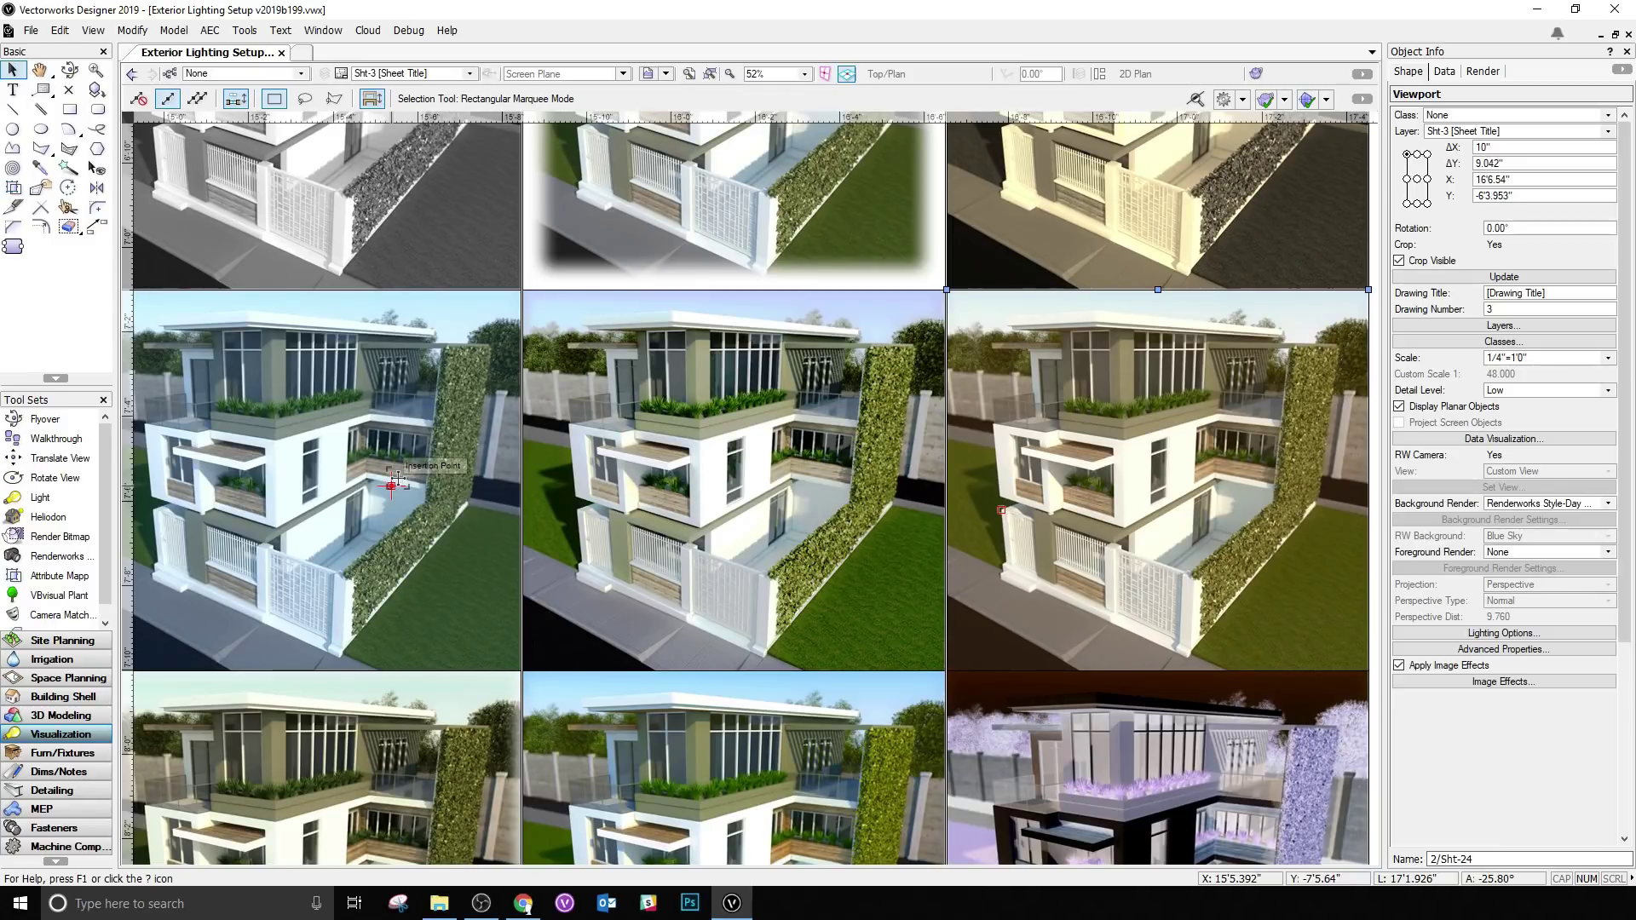
pyautogui.scroll(-4, 716, 413)
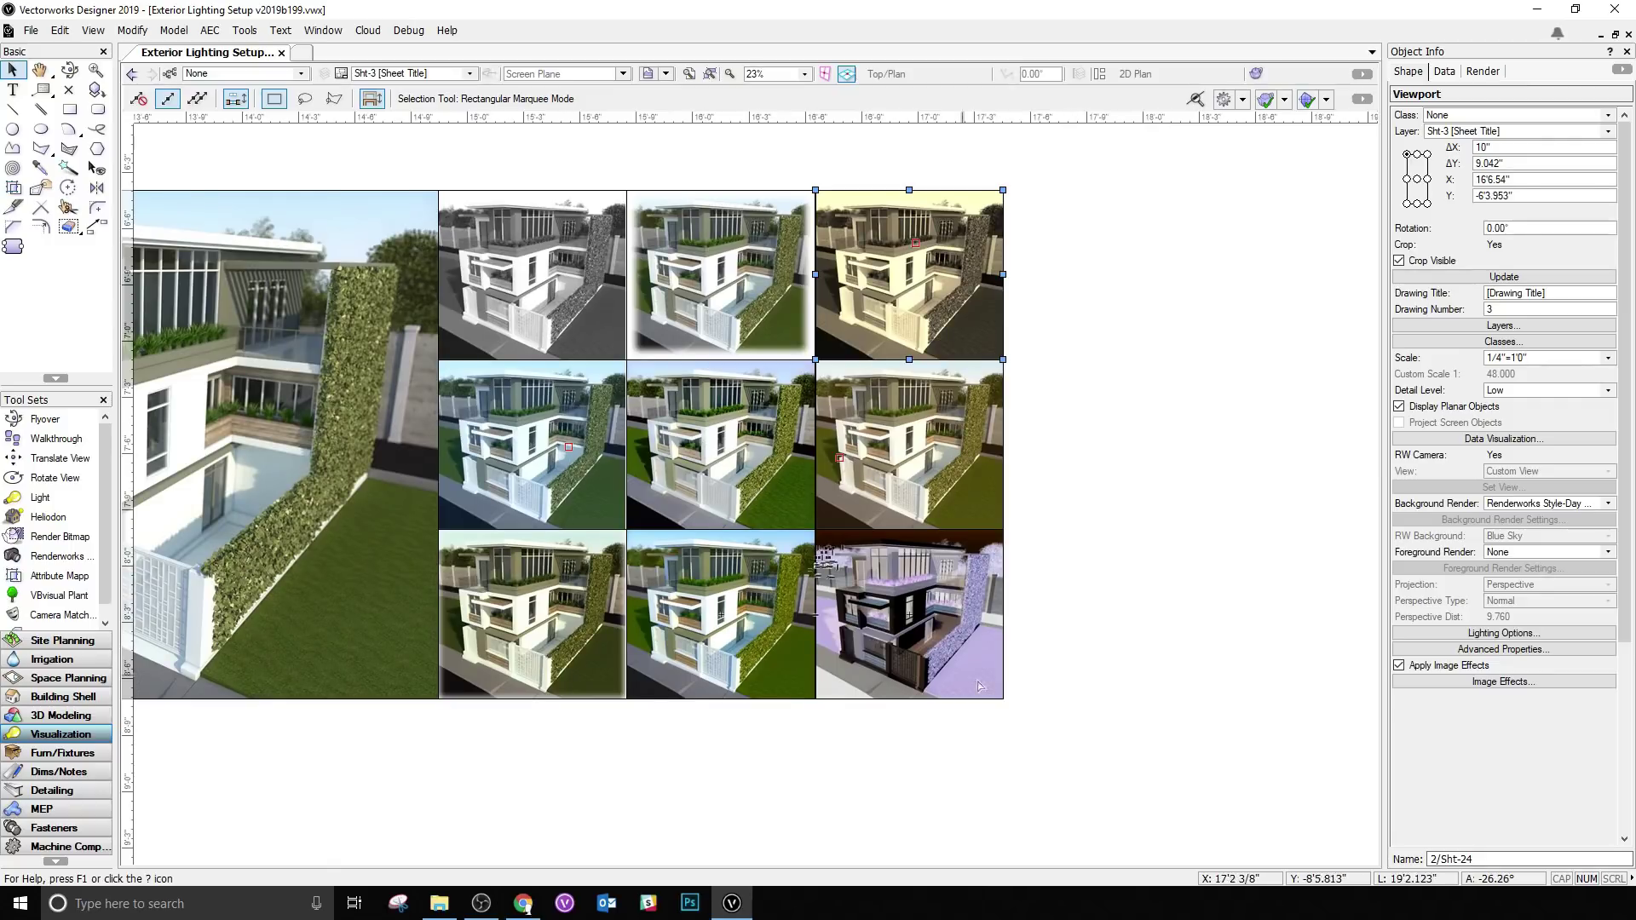
pyautogui.click(1088, 717)
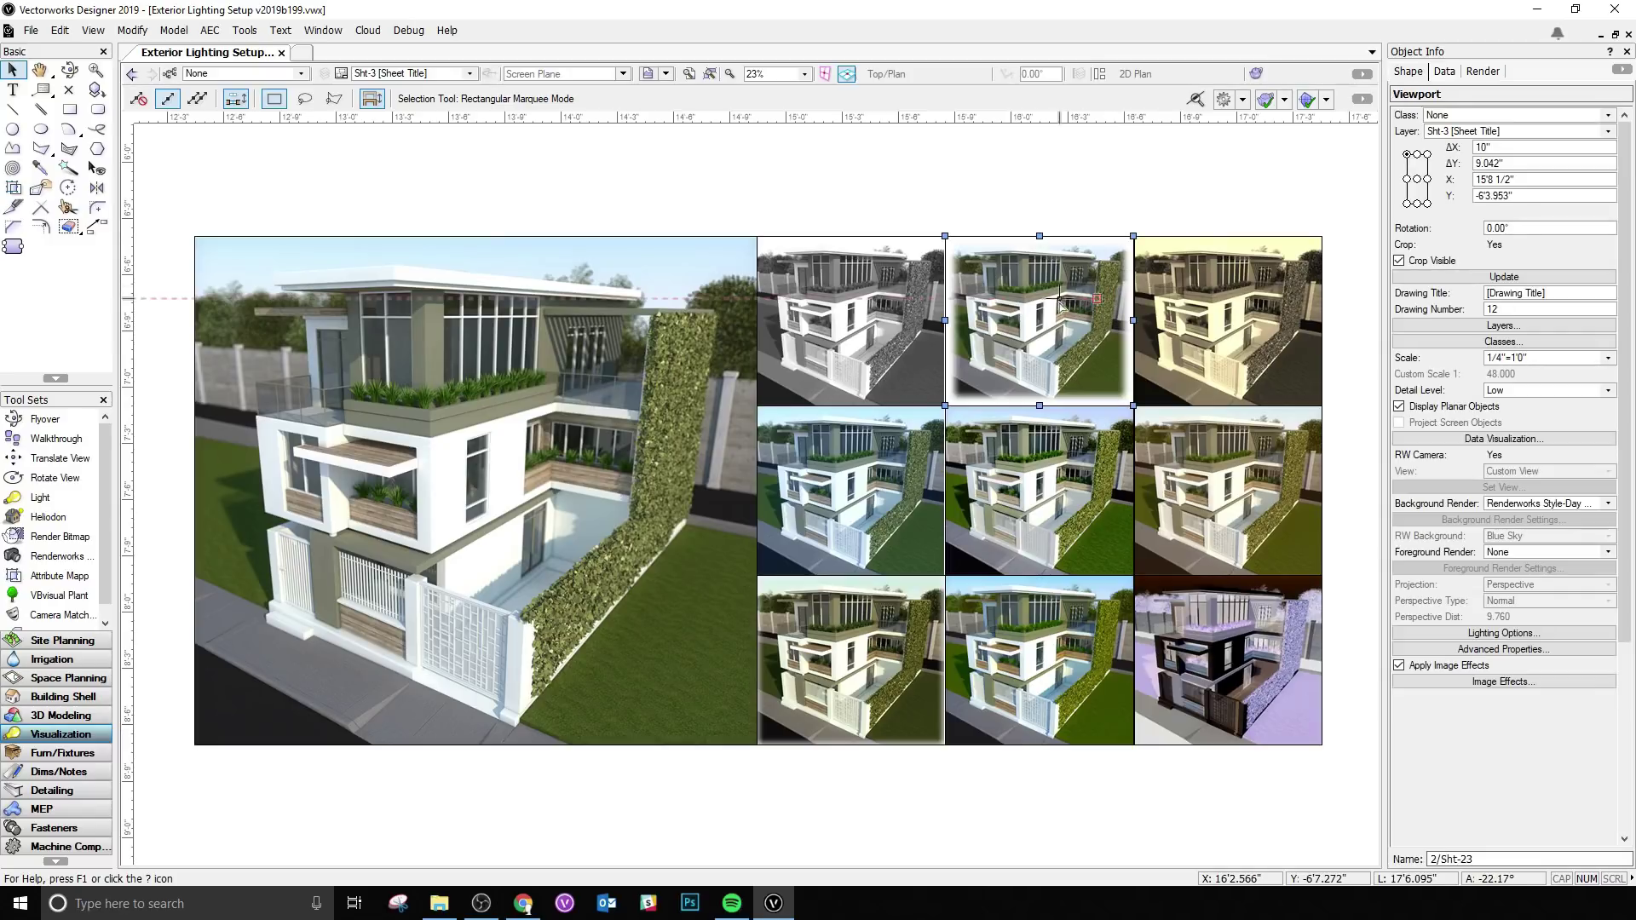
pyautogui.hotkey('ctrl', '4')
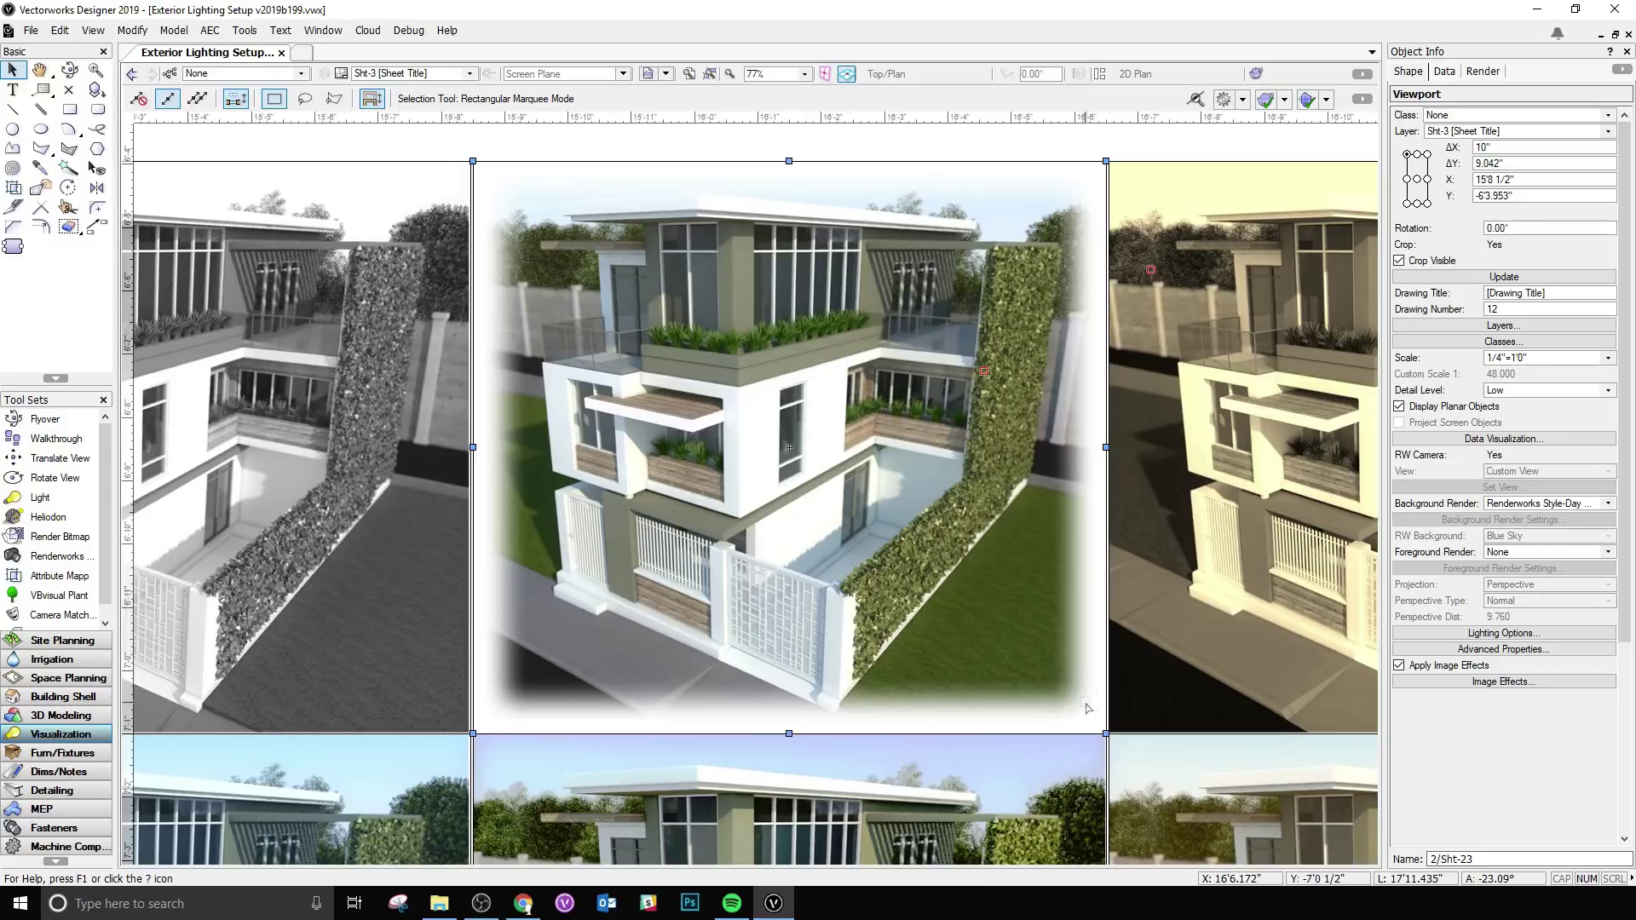
# Step: Go to the saved view comparing crop shapes and examine the sharp-edged rectangular, circular and house-shaped viewports
pyautogui.click(661, 74)
pyautogui.click(694, 384)
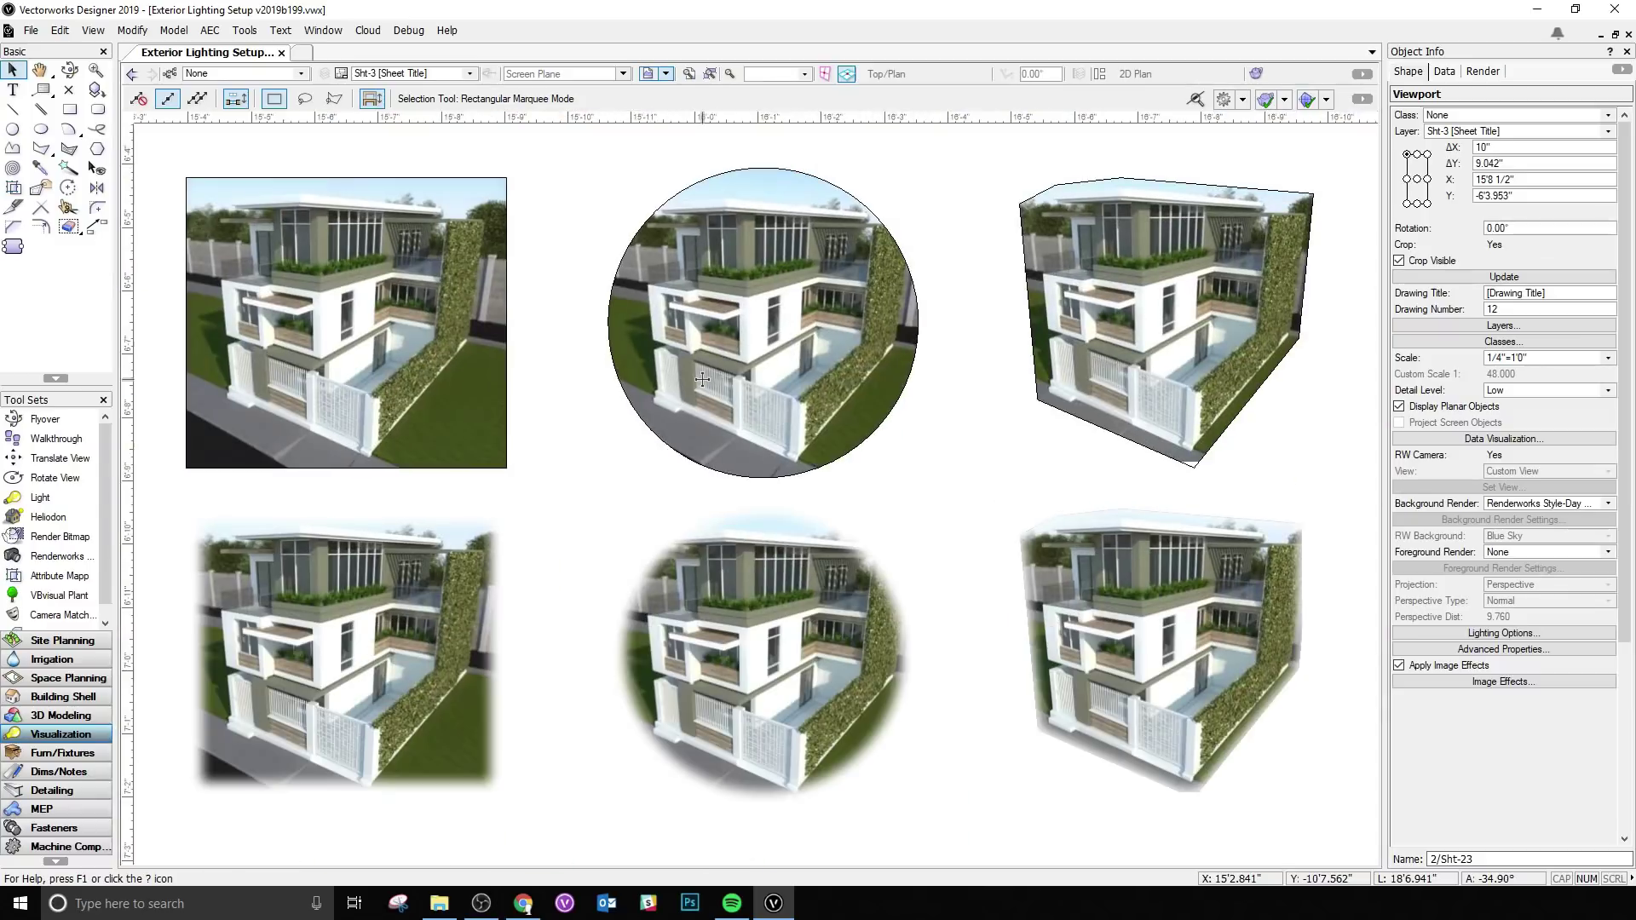
pyautogui.click(421, 249)
pyautogui.click(801, 337)
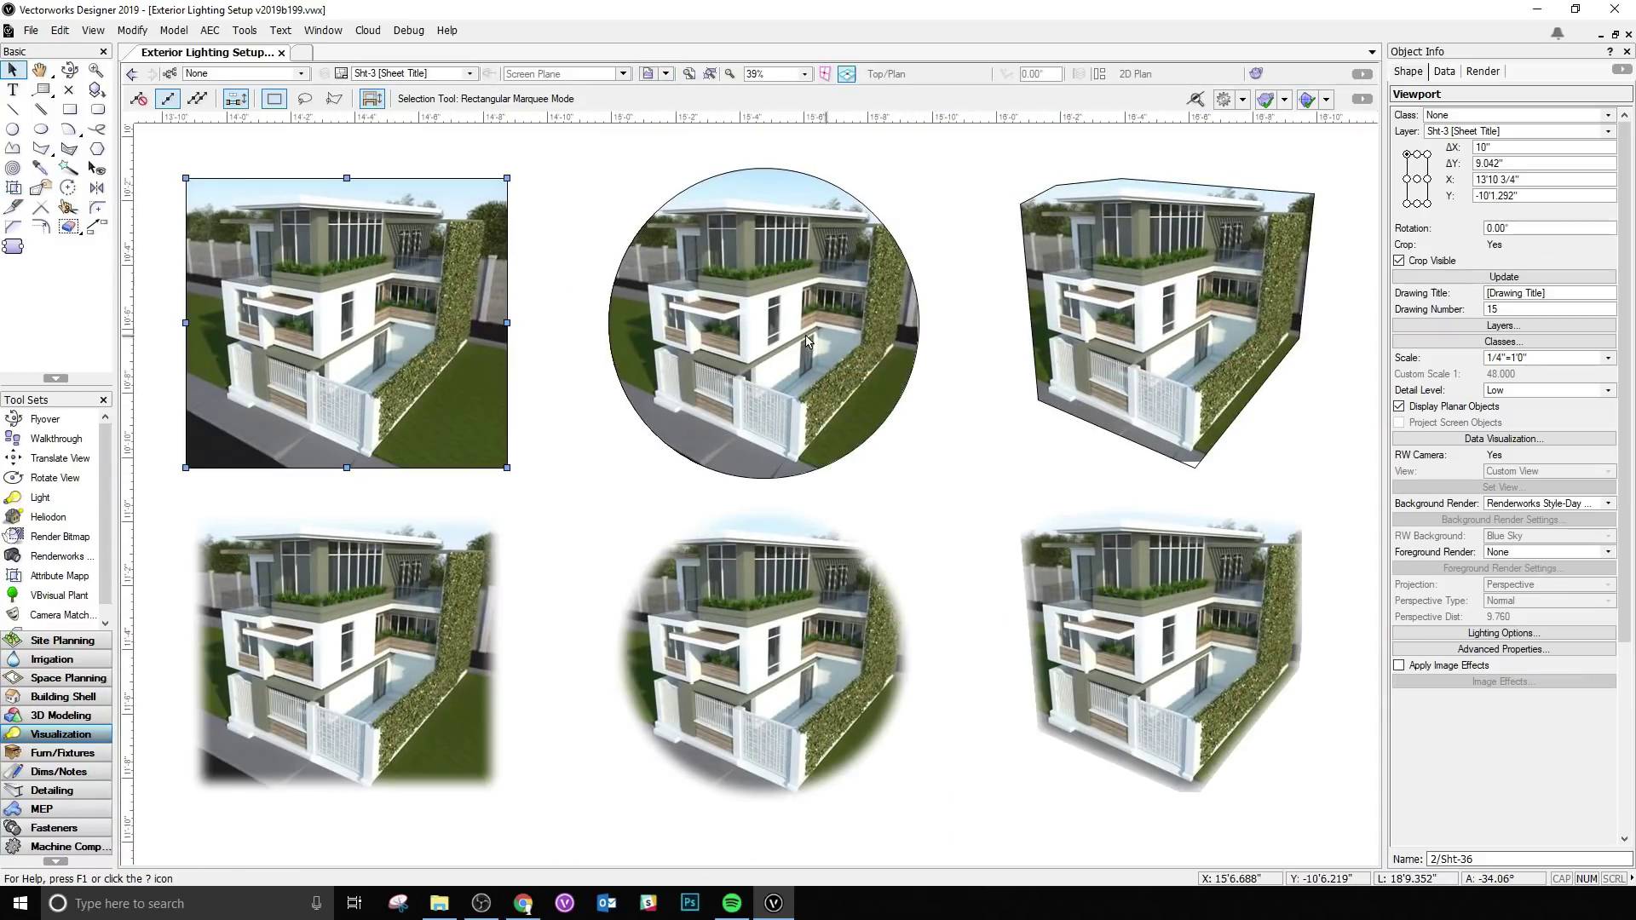
pyautogui.click(1028, 201)
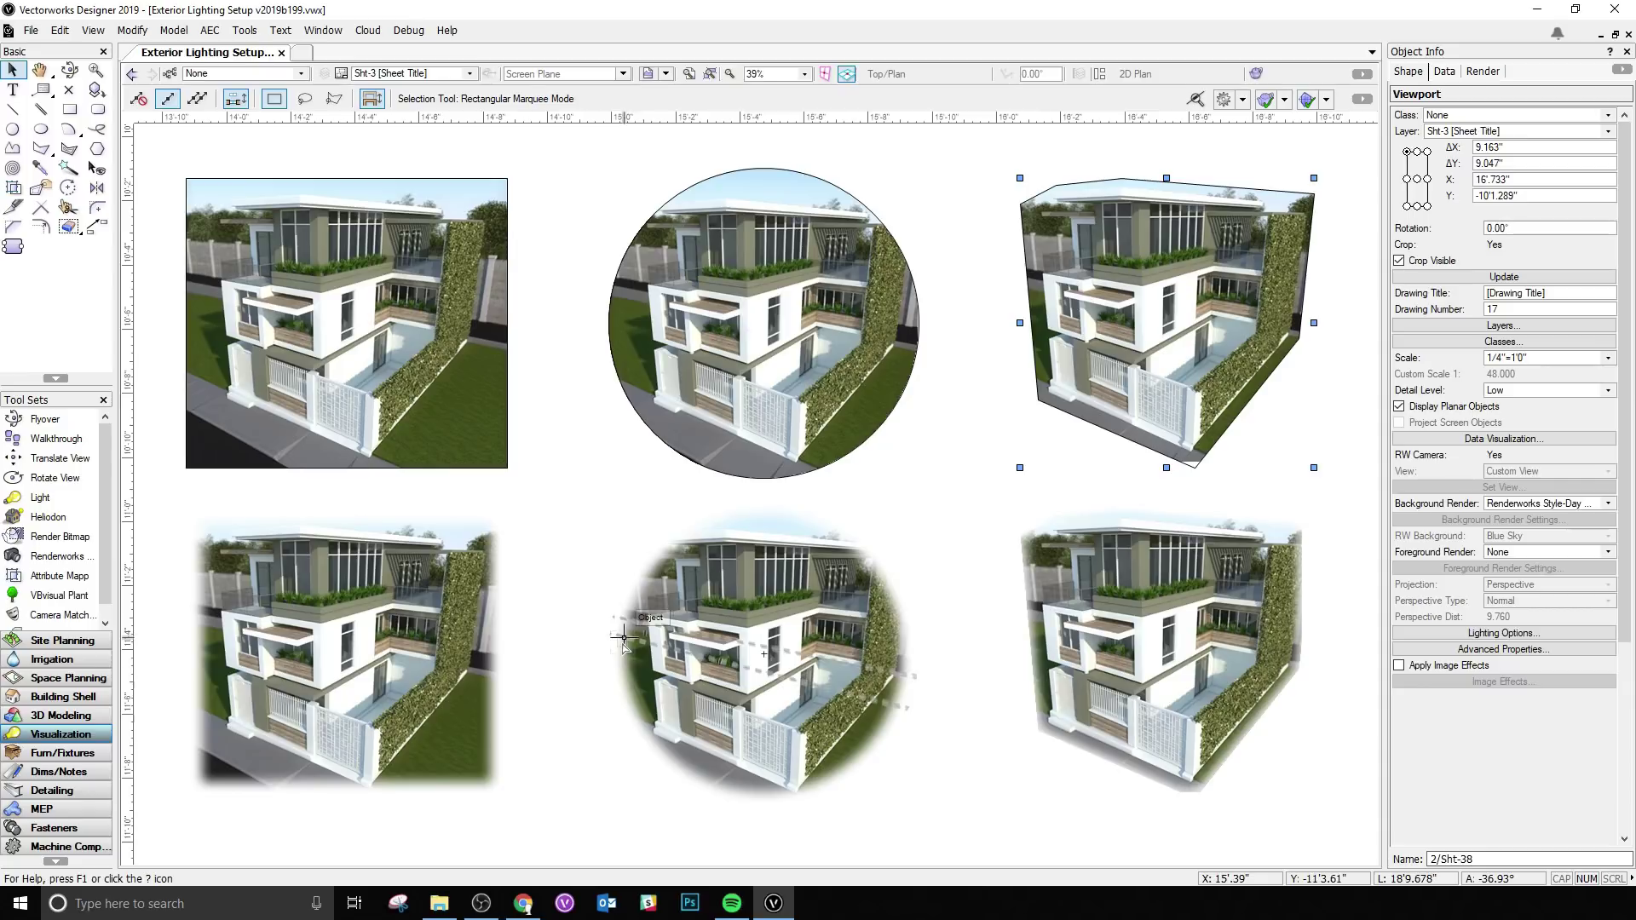
# Step: Increase the Soft Edges effect of the soft-edged, house-shaped viewport, apply it and clear the selection
pyautogui.click(1112, 641)
pyautogui.click(1399, 666)
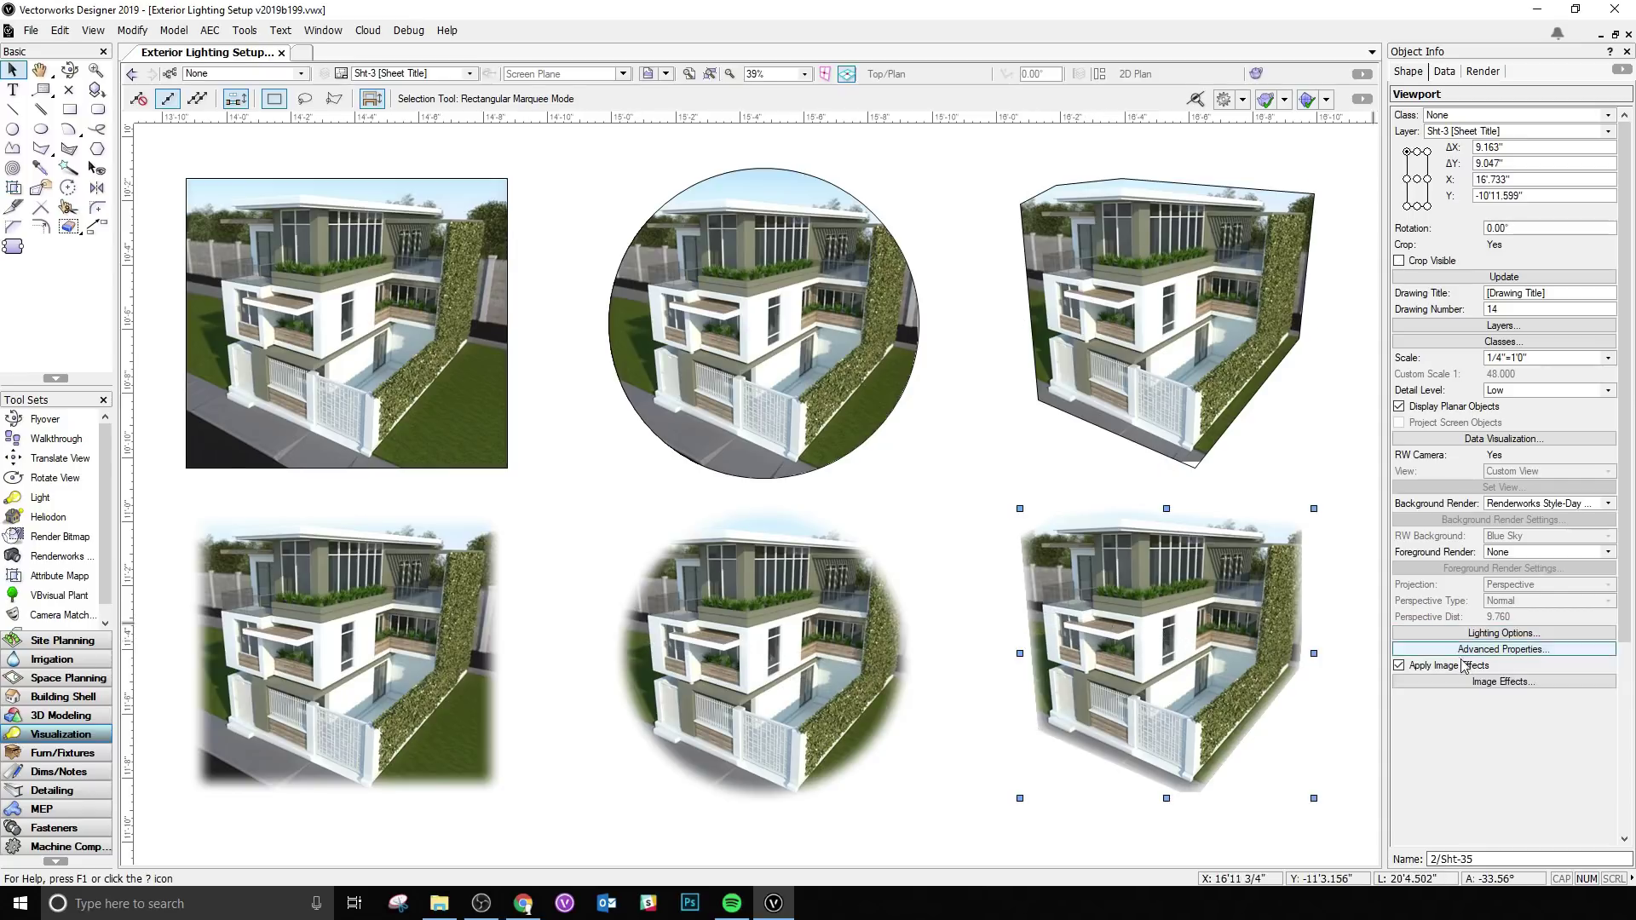
pyautogui.click(1460, 682)
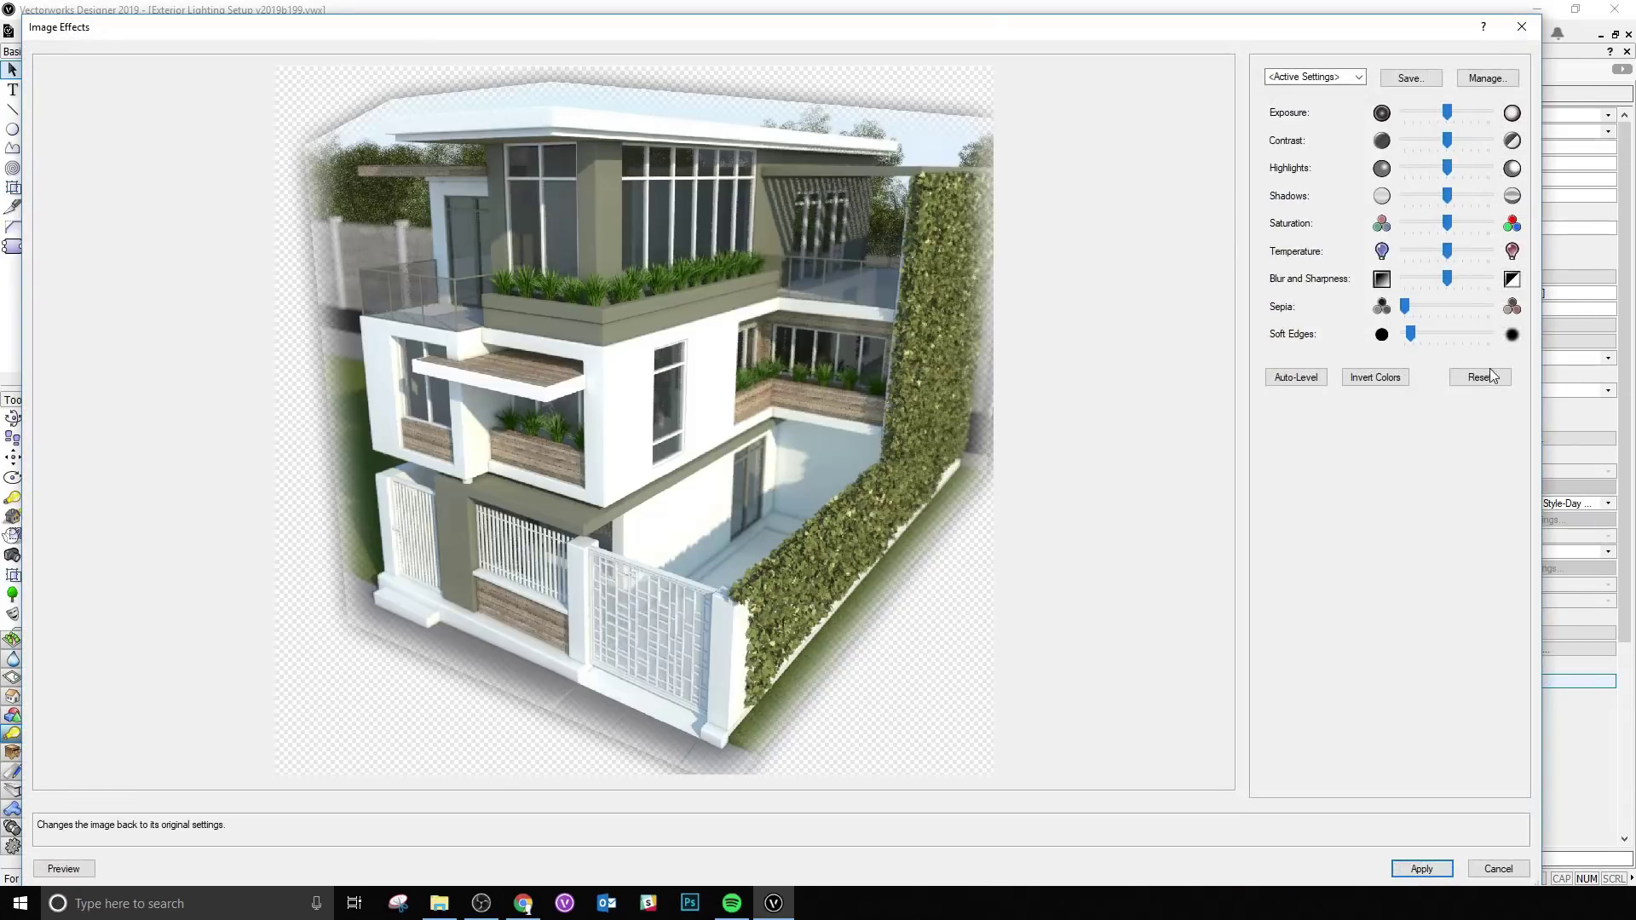
pyautogui.click(1432, 337)
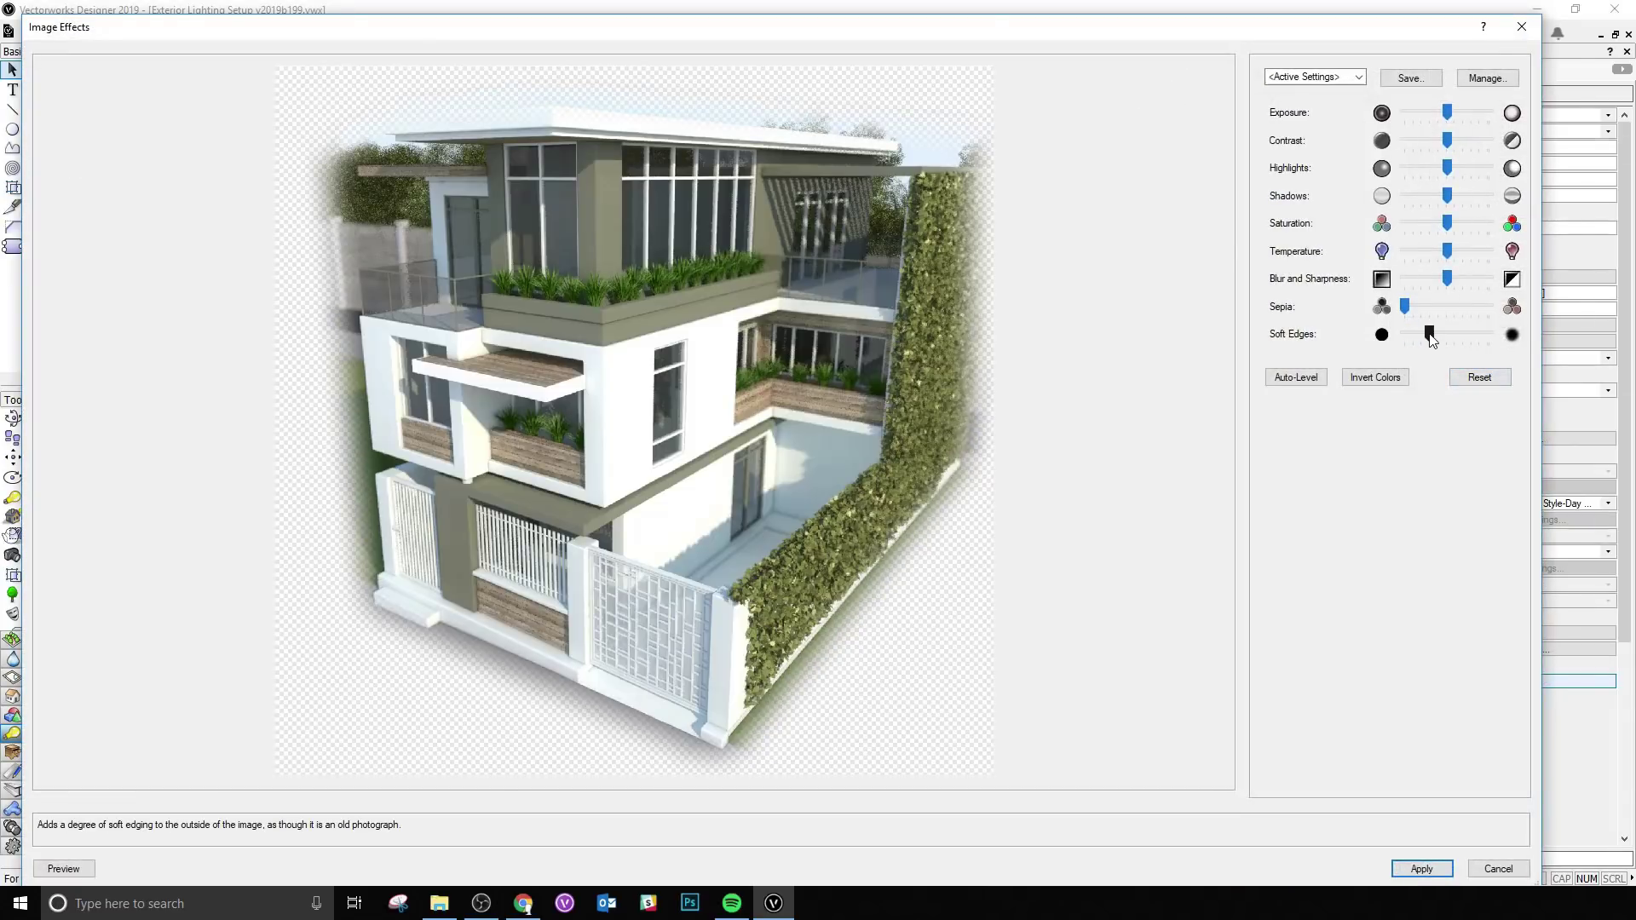
pyautogui.click(1430, 862)
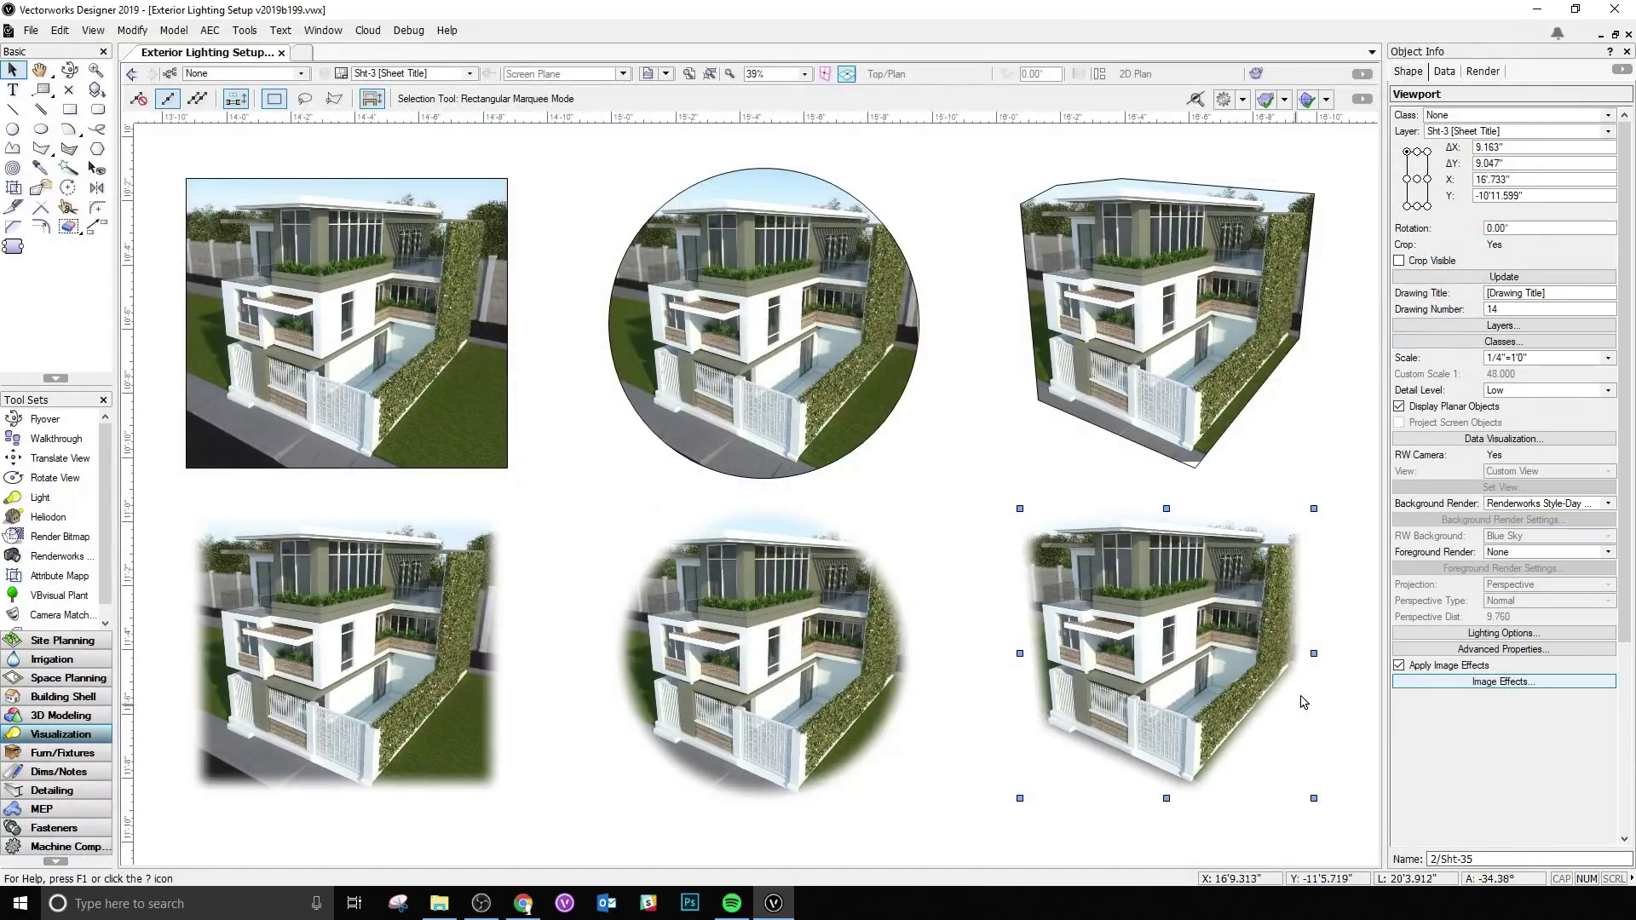
pyautogui.click(1319, 712)
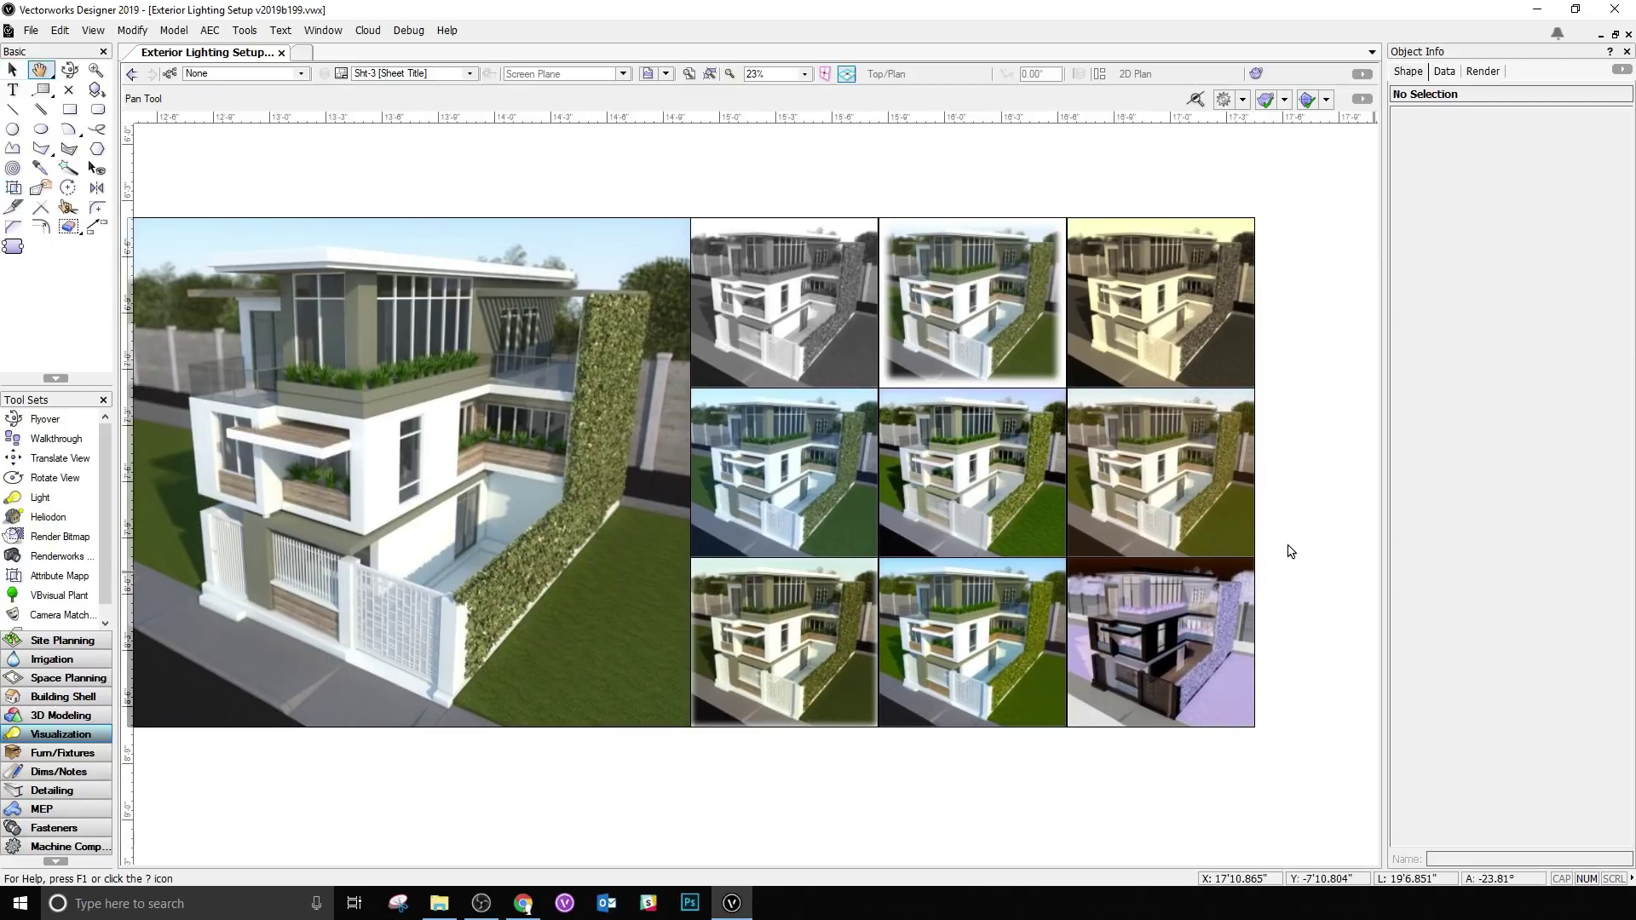
# Step: Center the composition of ten viewports in the view and return to the Selection tool
pyautogui.moveTo(1291, 549); pyautogui.dragTo(1357, 568)
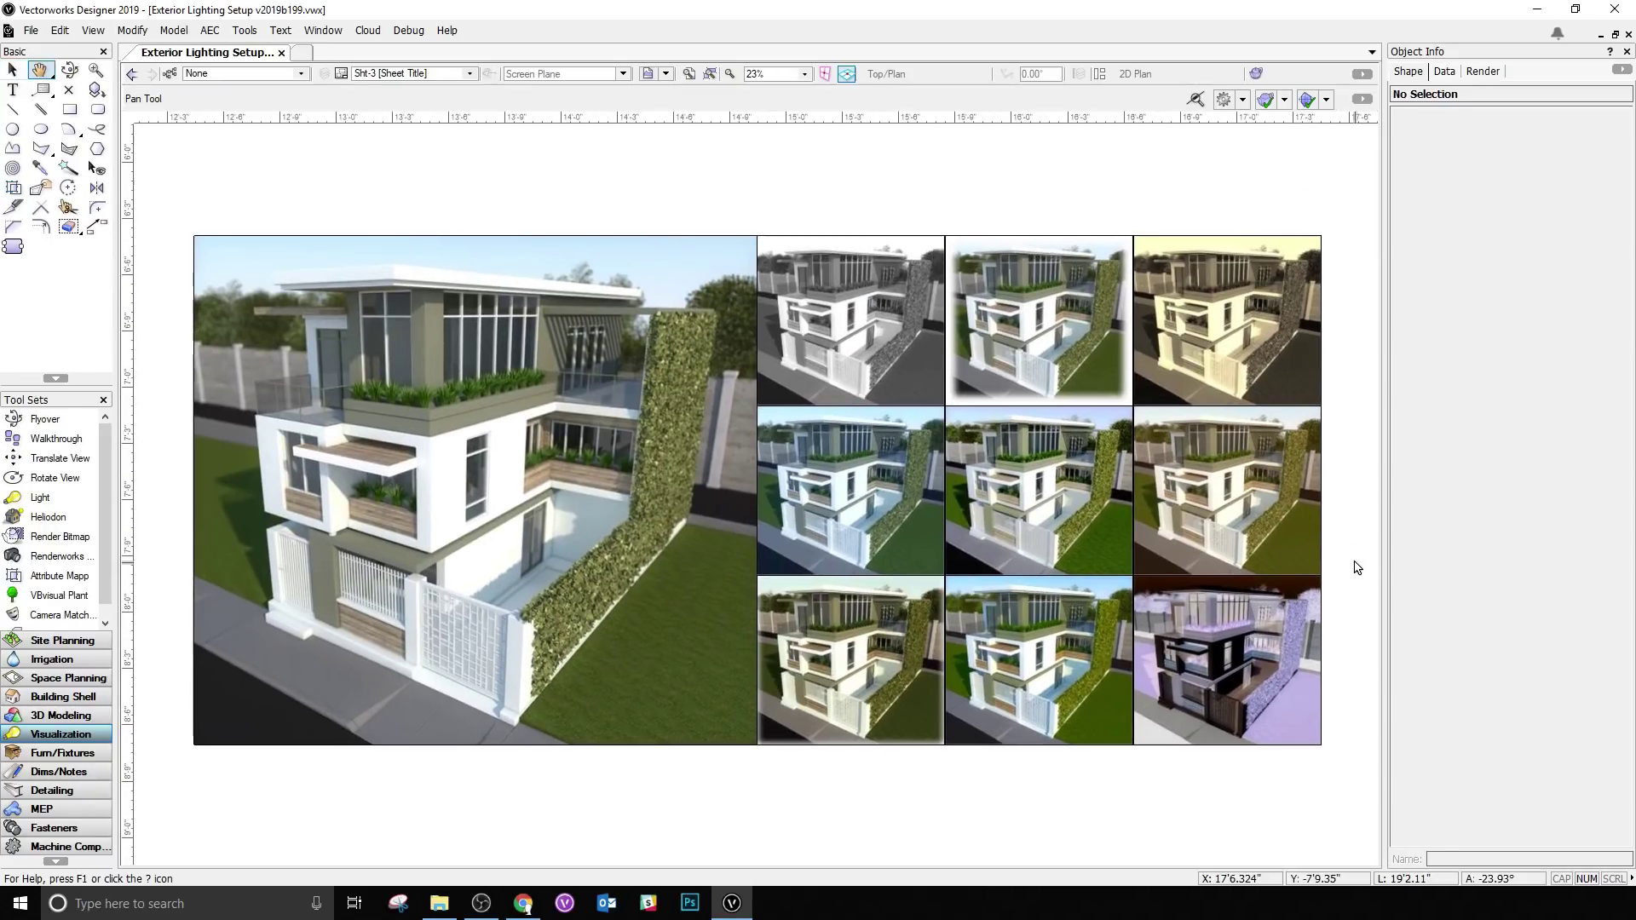
pyautogui.press('x')
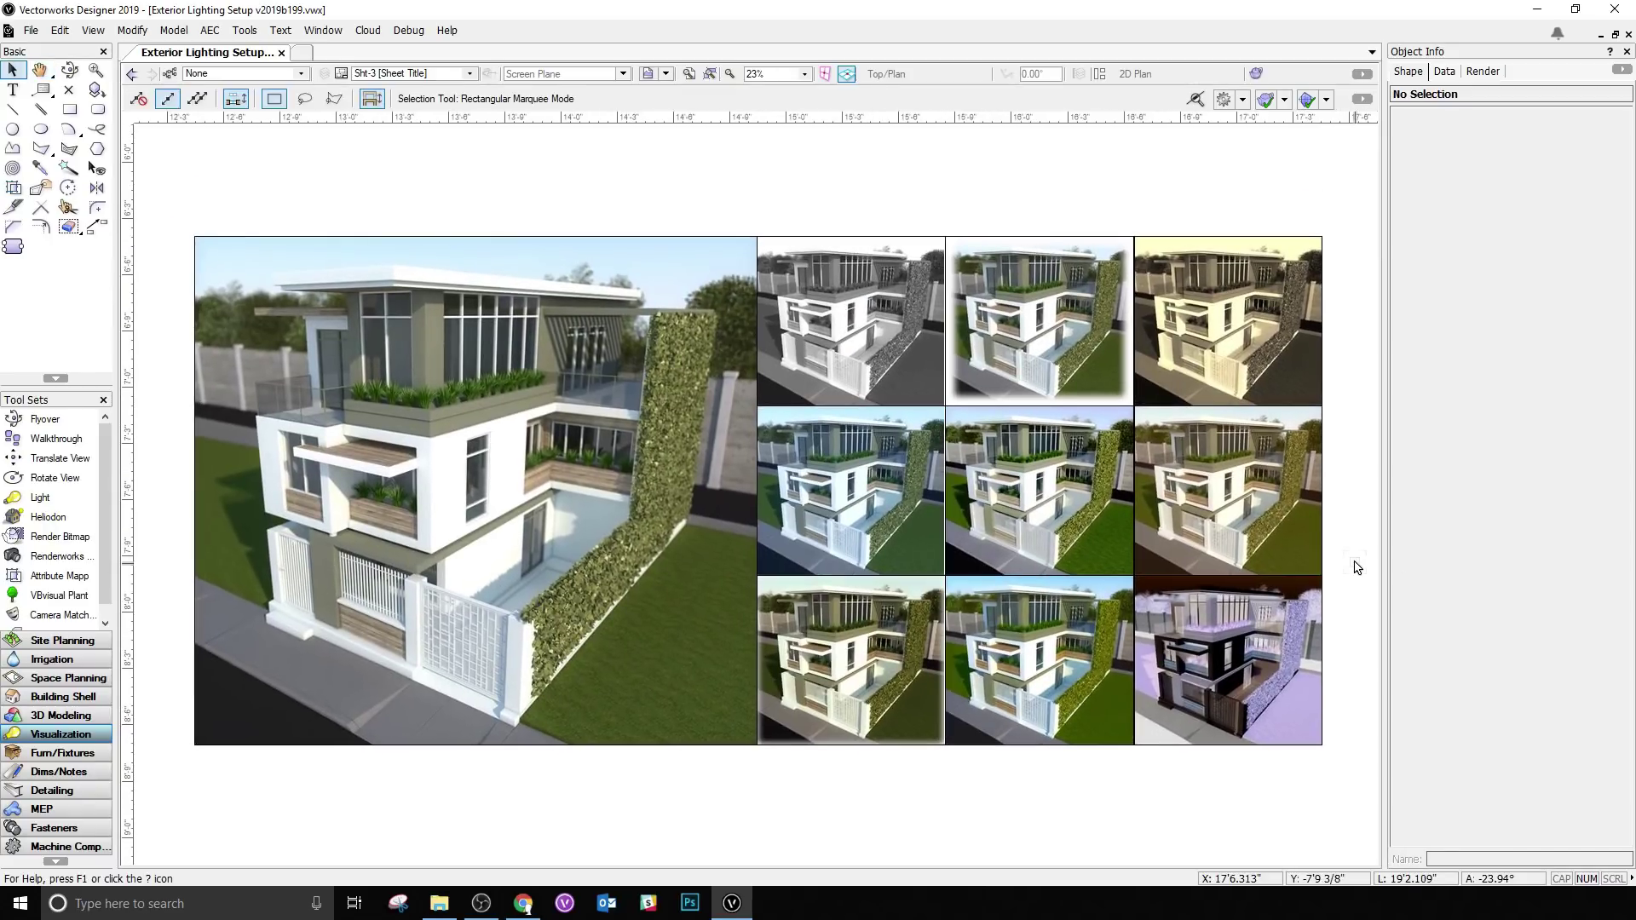